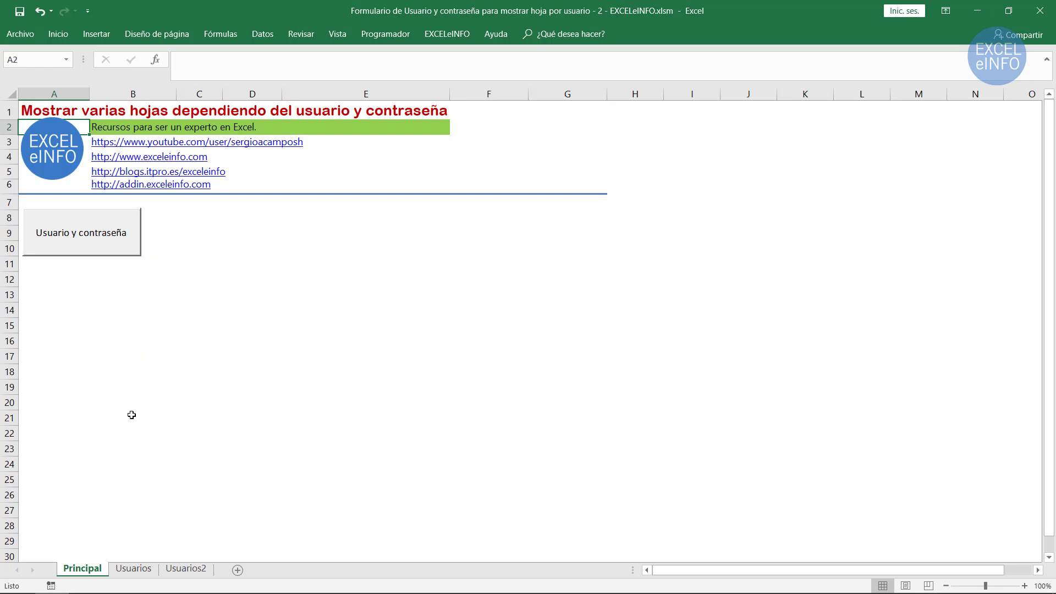
Step: Review the Usuarios table's HOJA, USUARIO and CONTRASEÑA columns, then switch to the Usuarios2 sheet
click(133, 568)
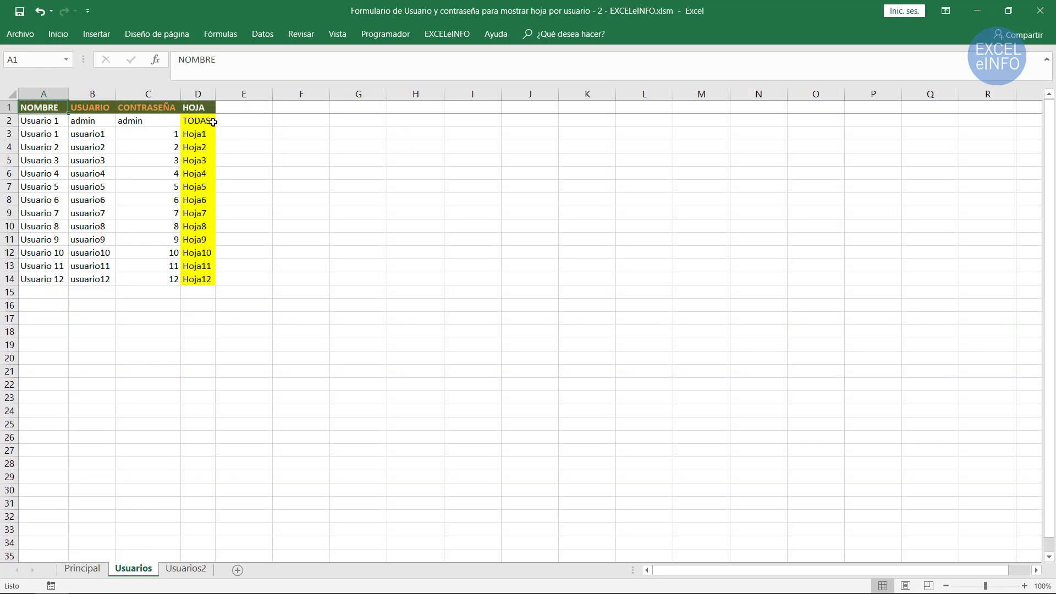
drag(207, 106, 201, 279)
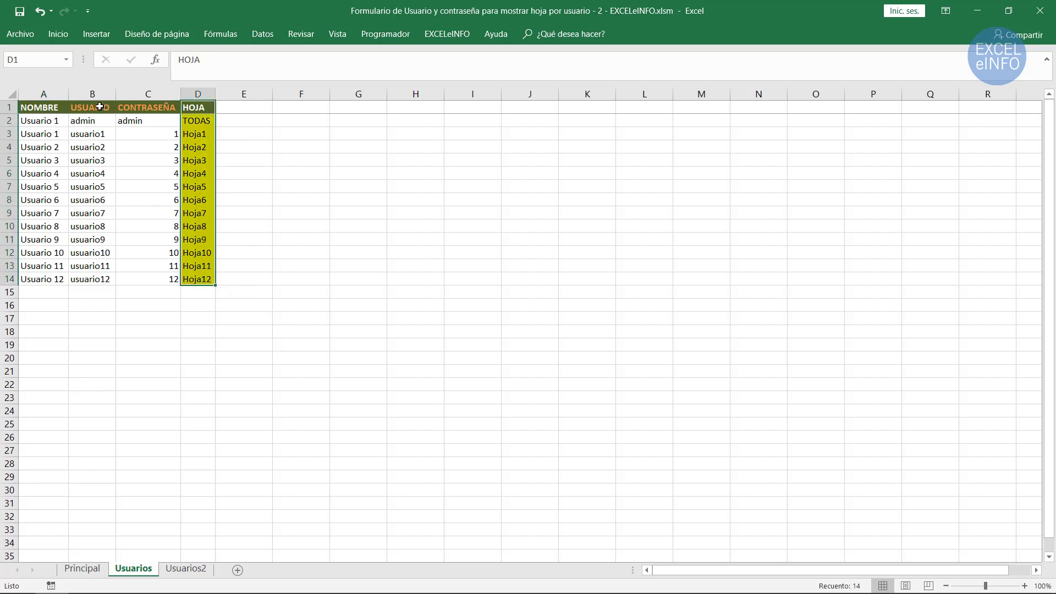
drag(99, 106, 147, 278)
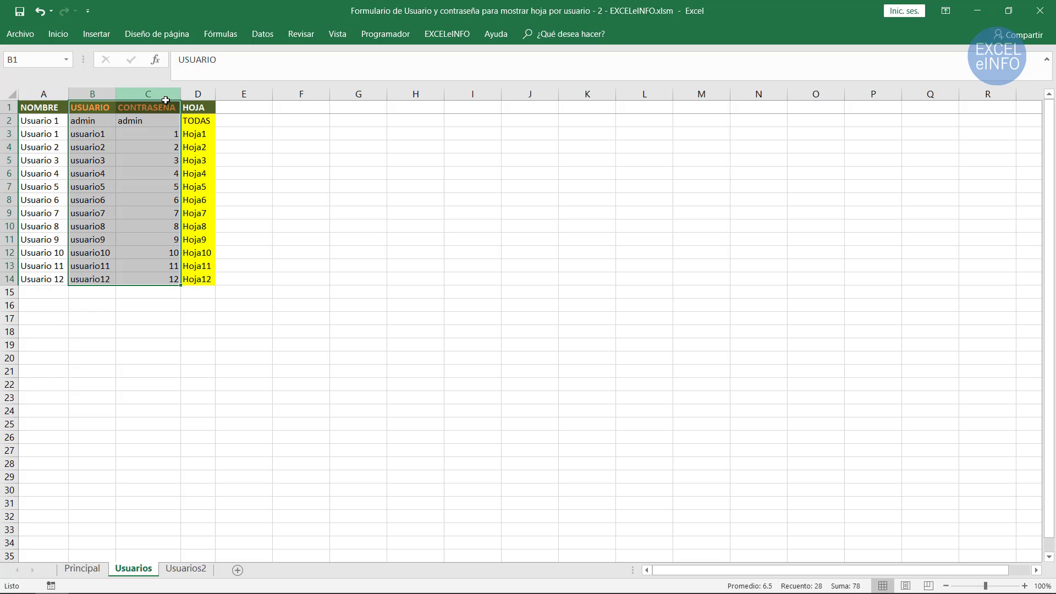
drag(99, 107, 141, 276)
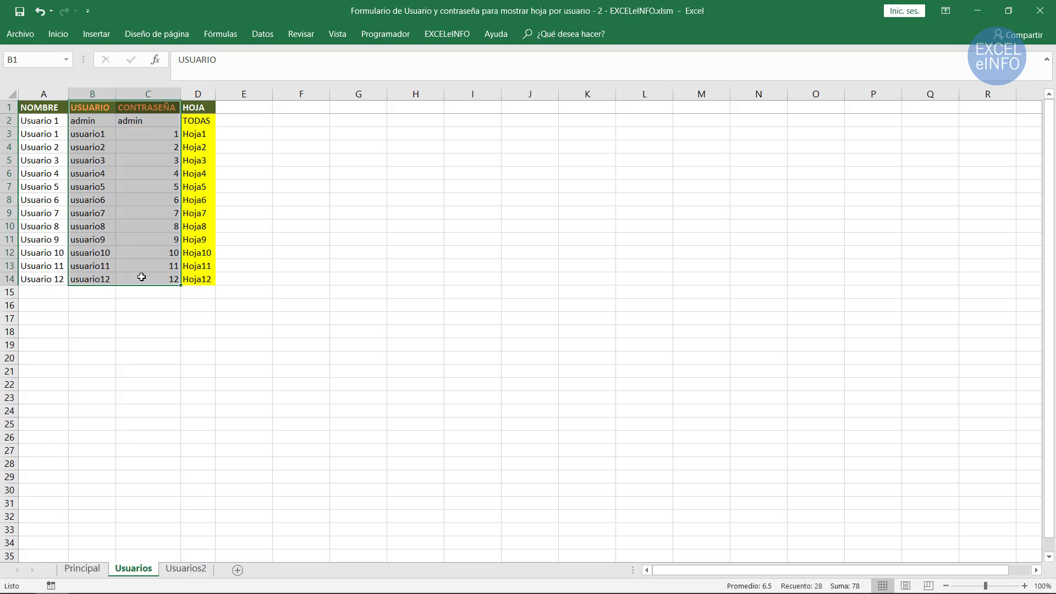
drag(142, 277, 141, 278)
click(194, 574)
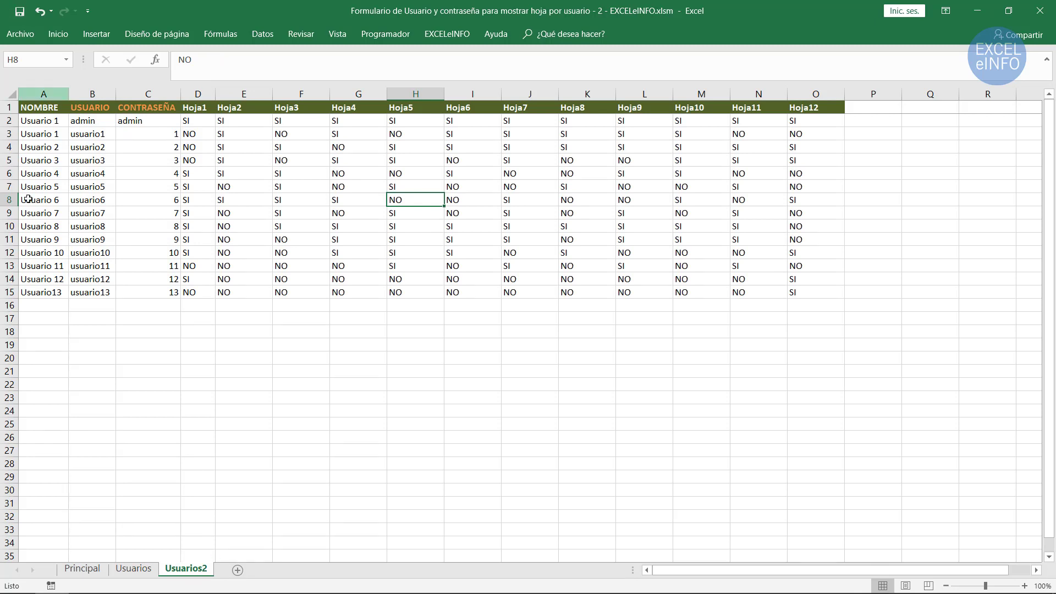
Step: Highlight the admin's name, password and its Hoja1–Hoja12 permission row in Usuarios2
click(41, 121)
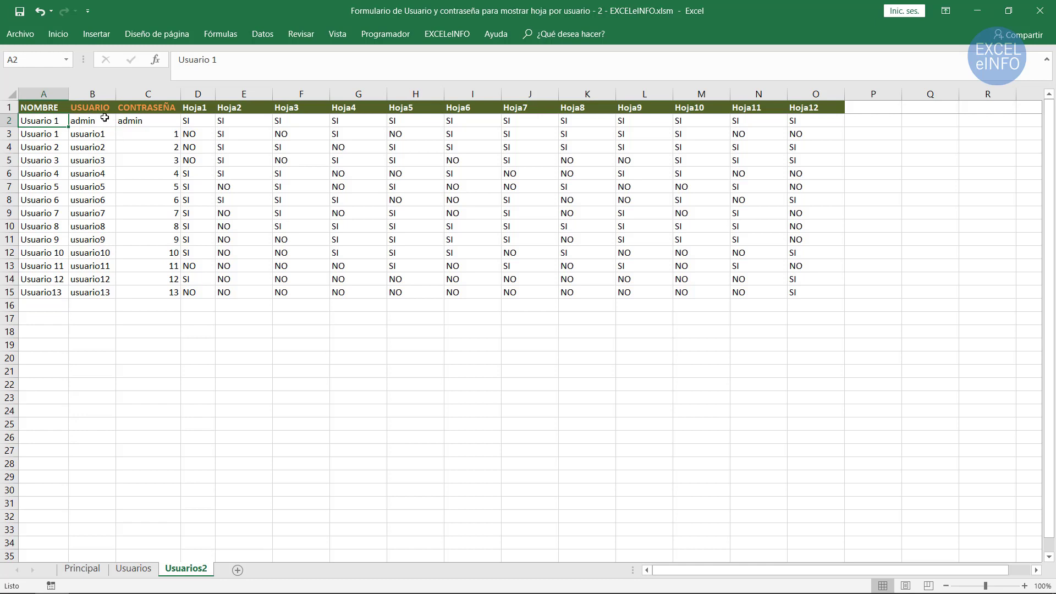
drag(101, 117, 132, 120)
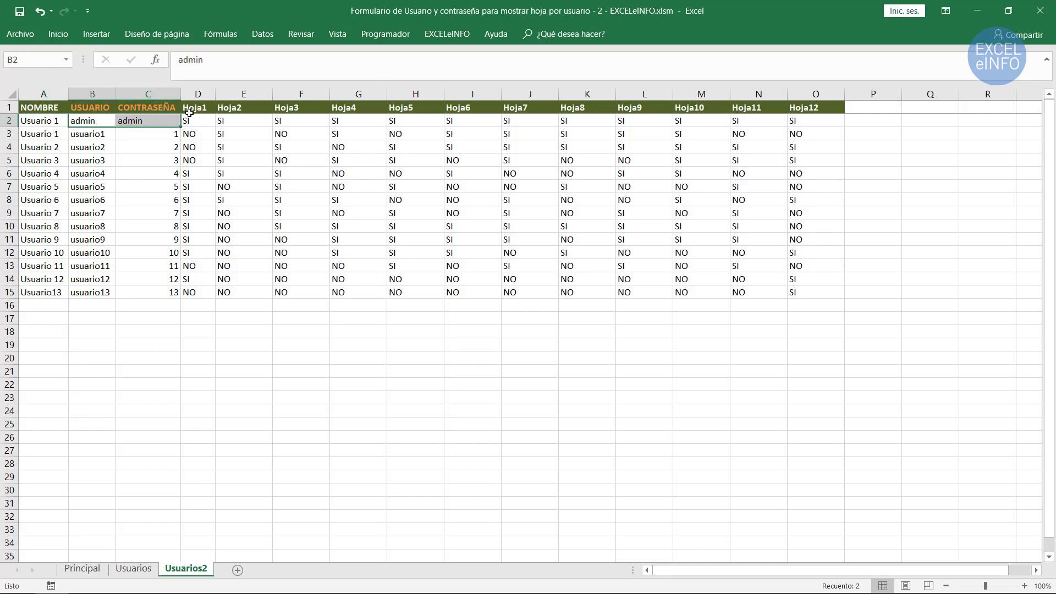
drag(202, 106, 800, 109)
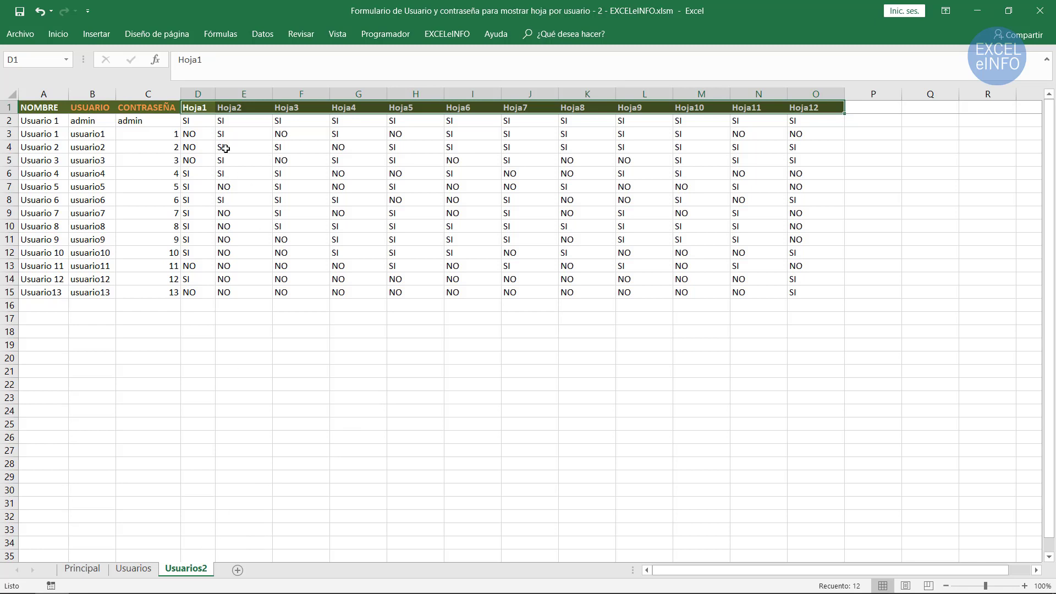
drag(197, 109, 800, 117)
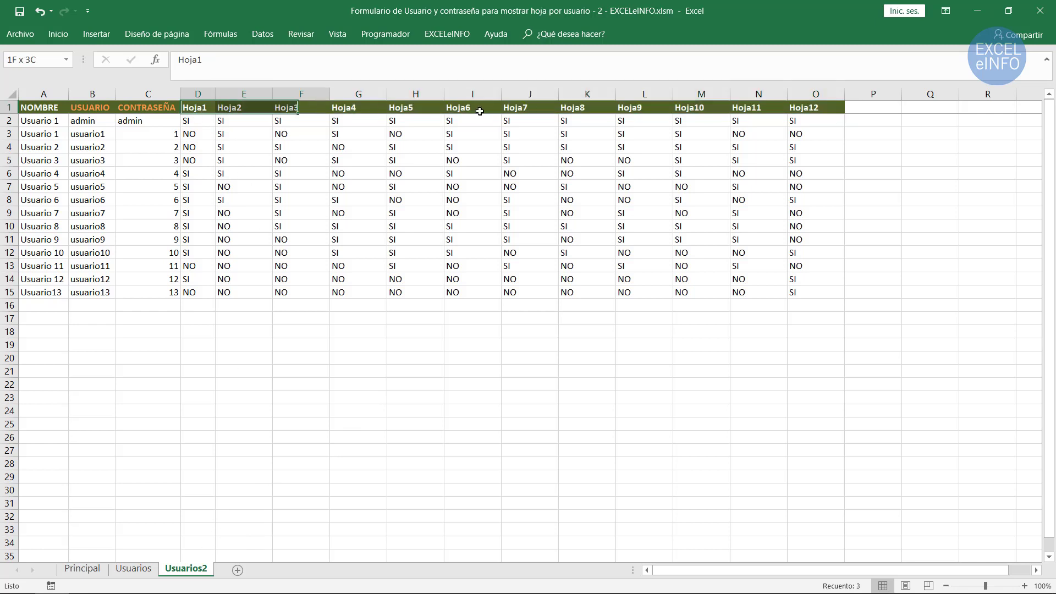
click(192, 123)
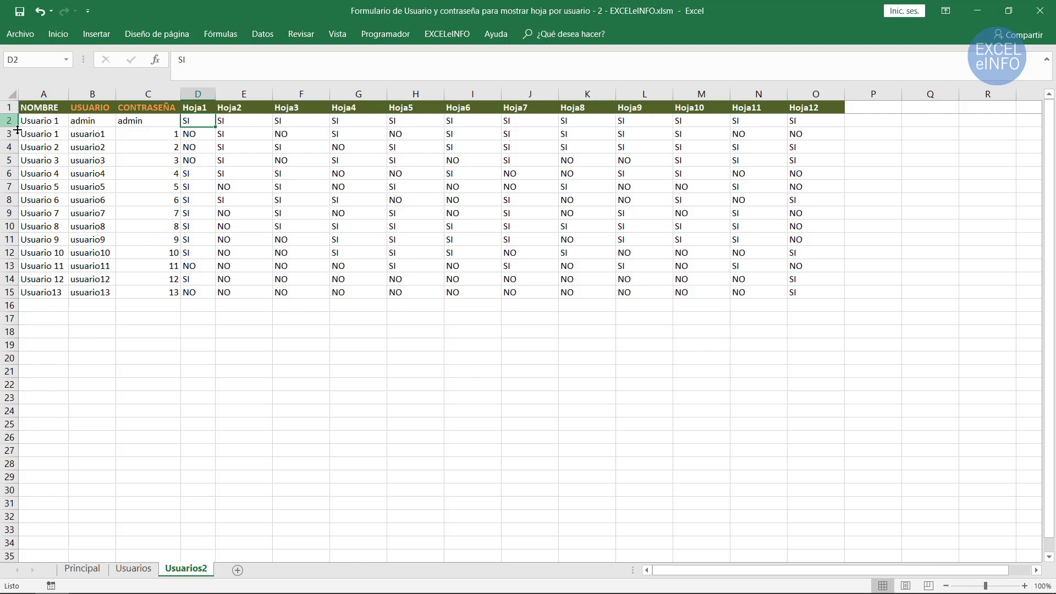
Step: Point out individual SI/NO flags for the admin and usuario1 through usuario5
drag(49, 122, 144, 121)
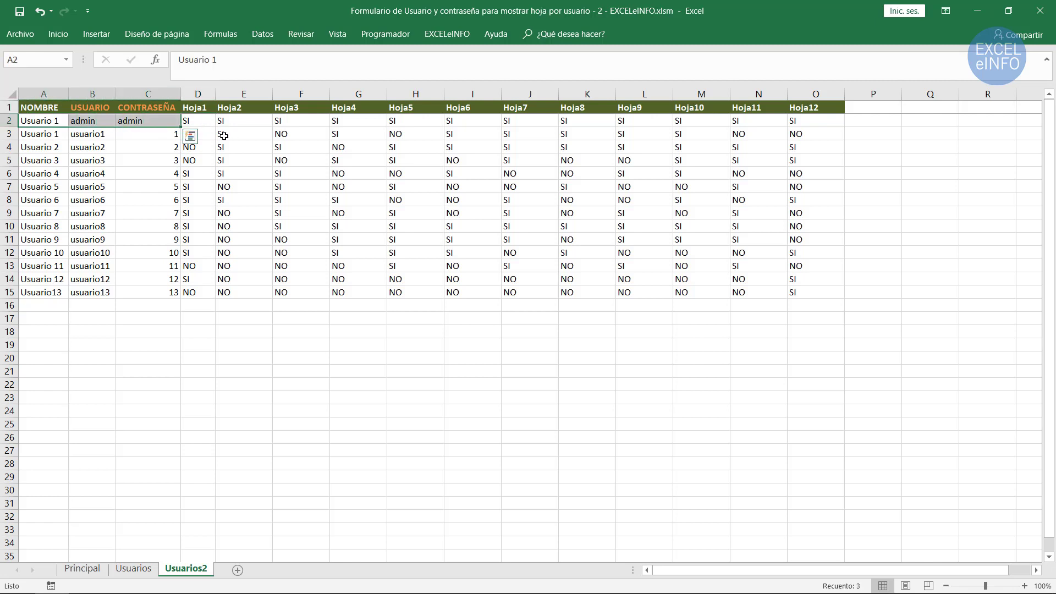
click(214, 122)
click(258, 122)
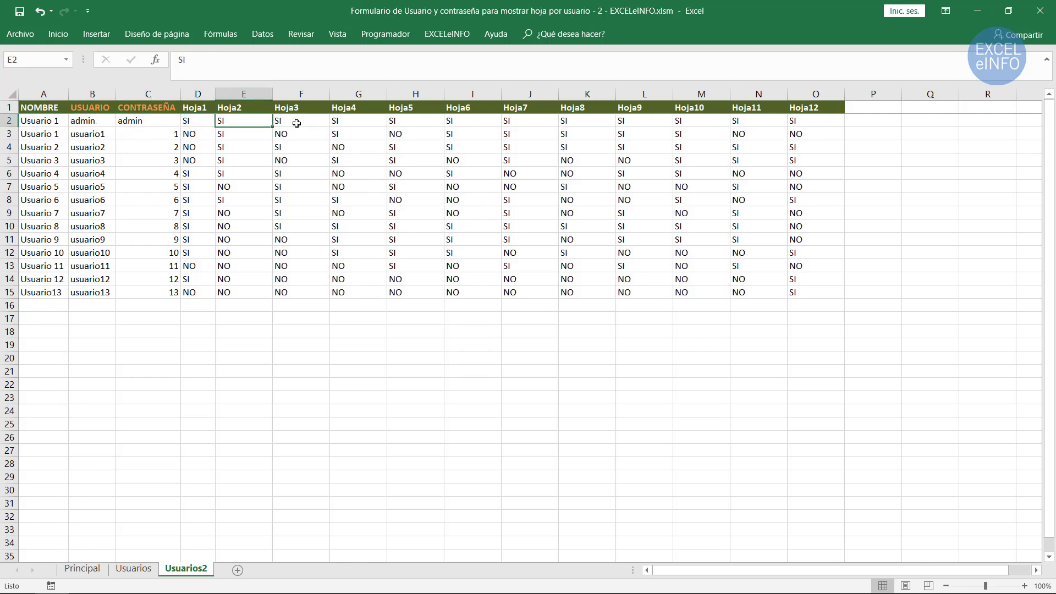
click(297, 133)
click(353, 147)
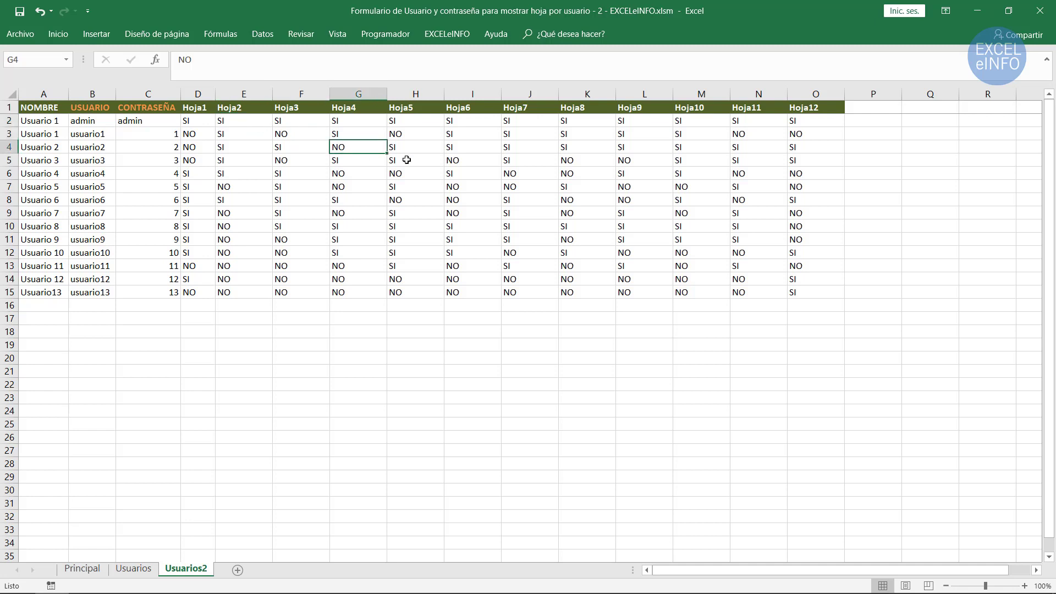
click(456, 162)
click(528, 176)
click(234, 185)
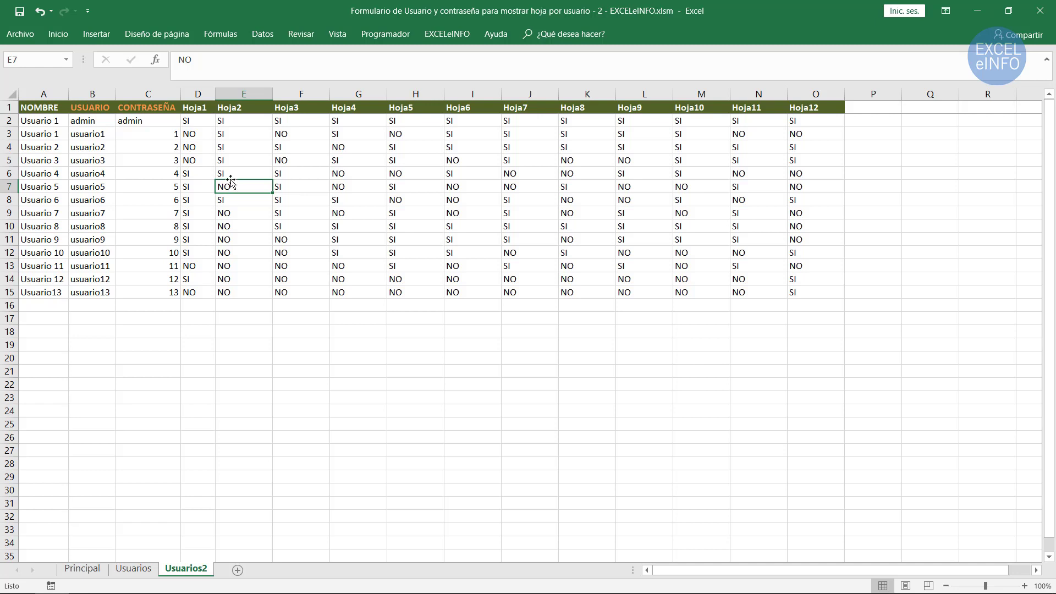
Step: Highlight the Hoja headers, user names and usuario5's Hoja2–Hoja3 flags, then return to Principal
drag(204, 94, 816, 95)
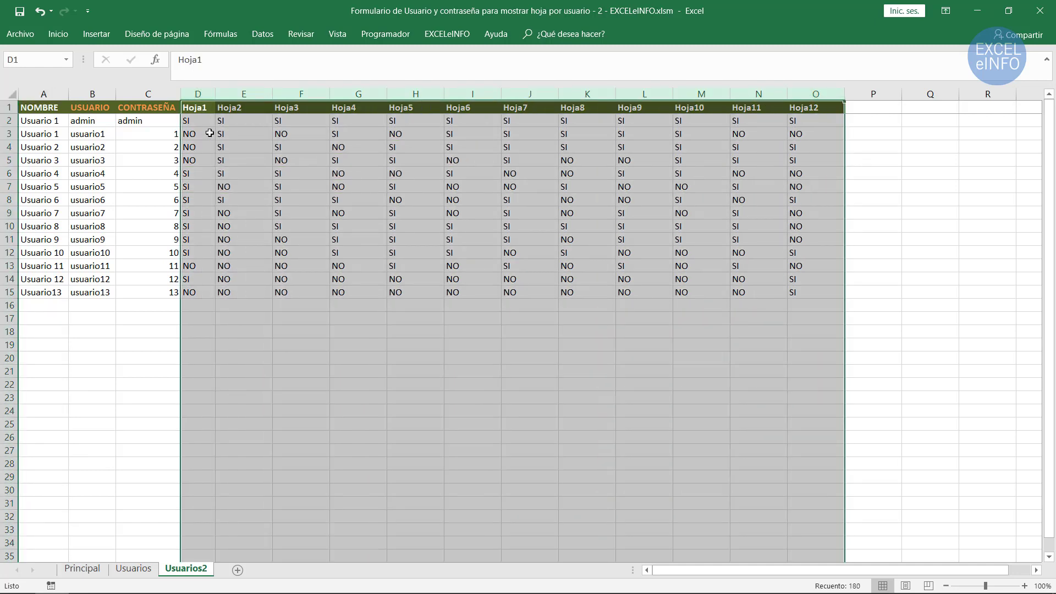
click(198, 107)
click(251, 112)
click(291, 112)
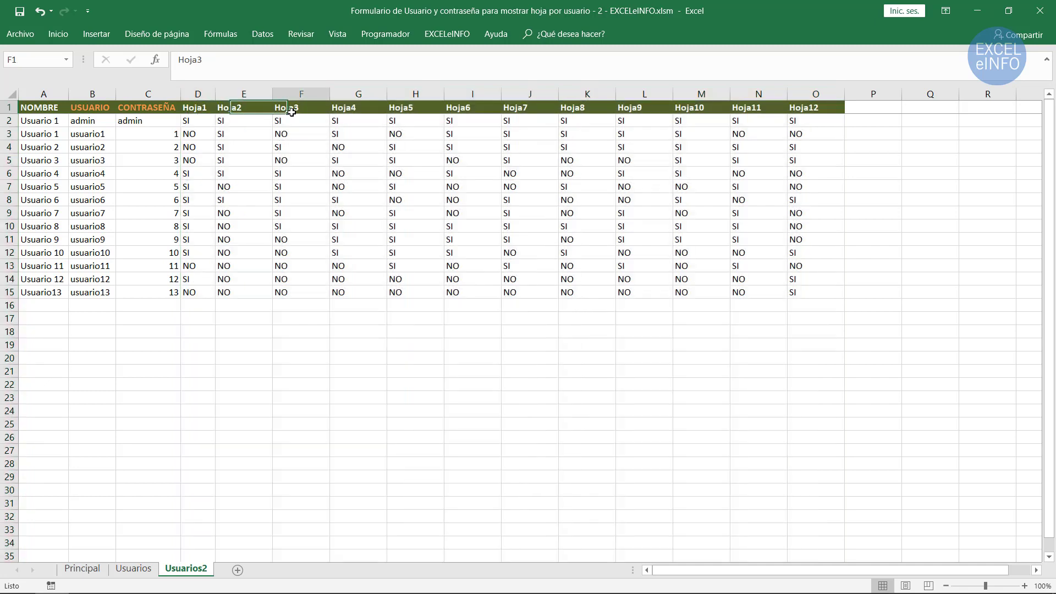
drag(88, 119, 83, 292)
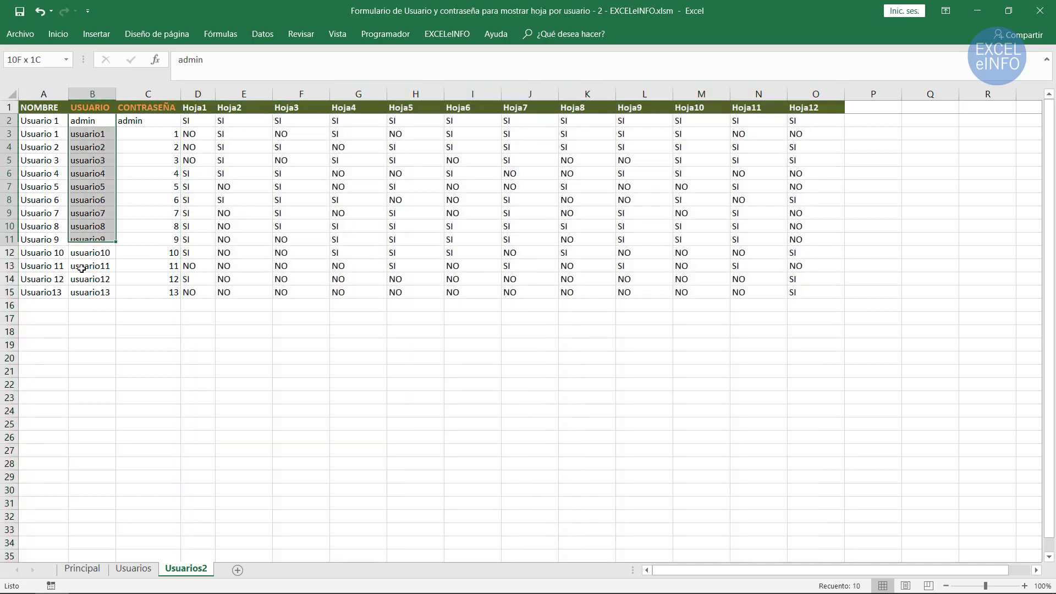
click(237, 186)
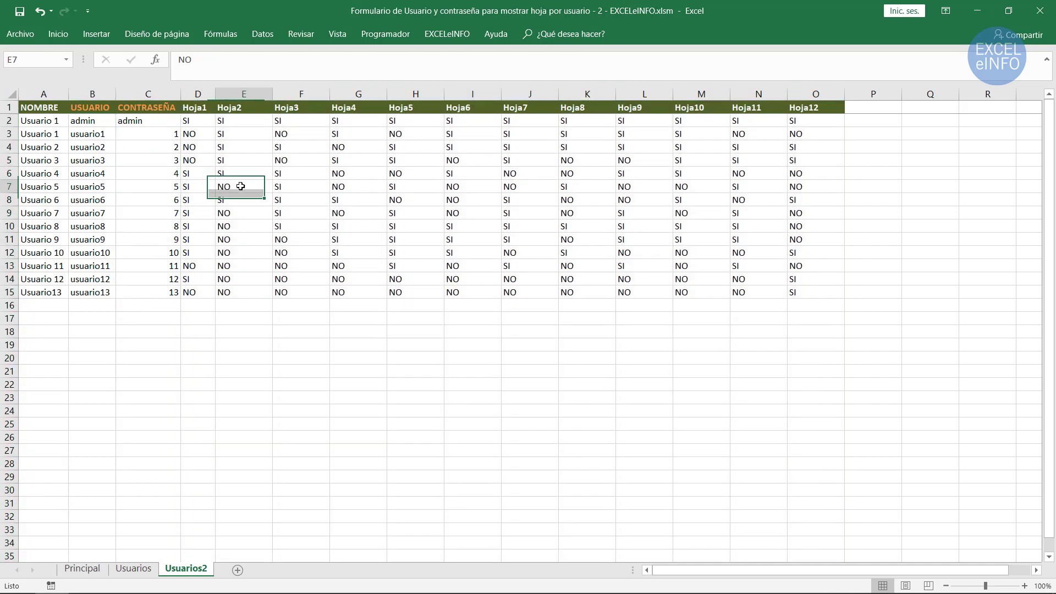
click(309, 186)
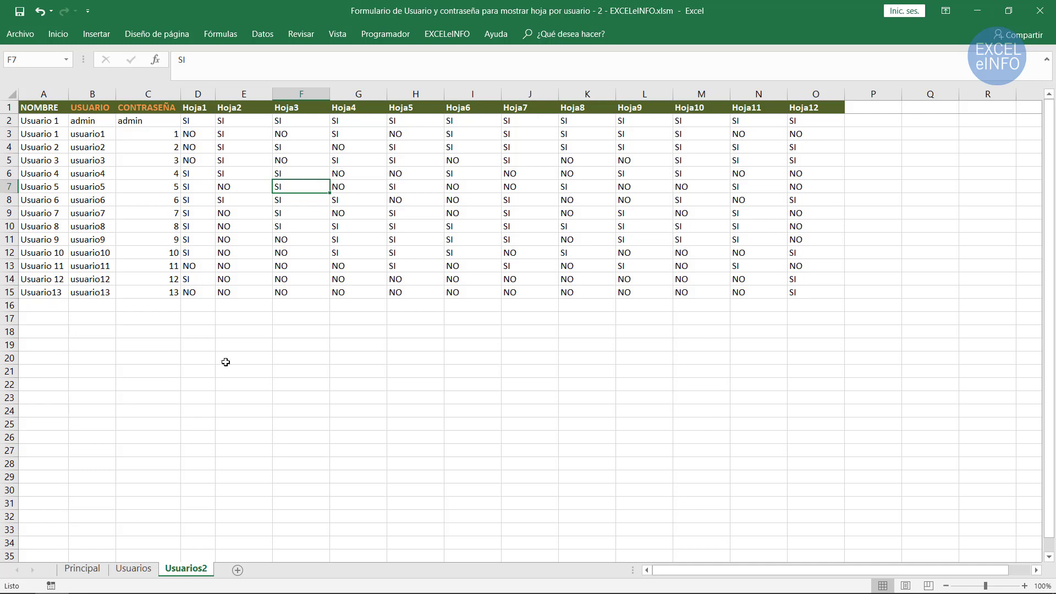
click(83, 568)
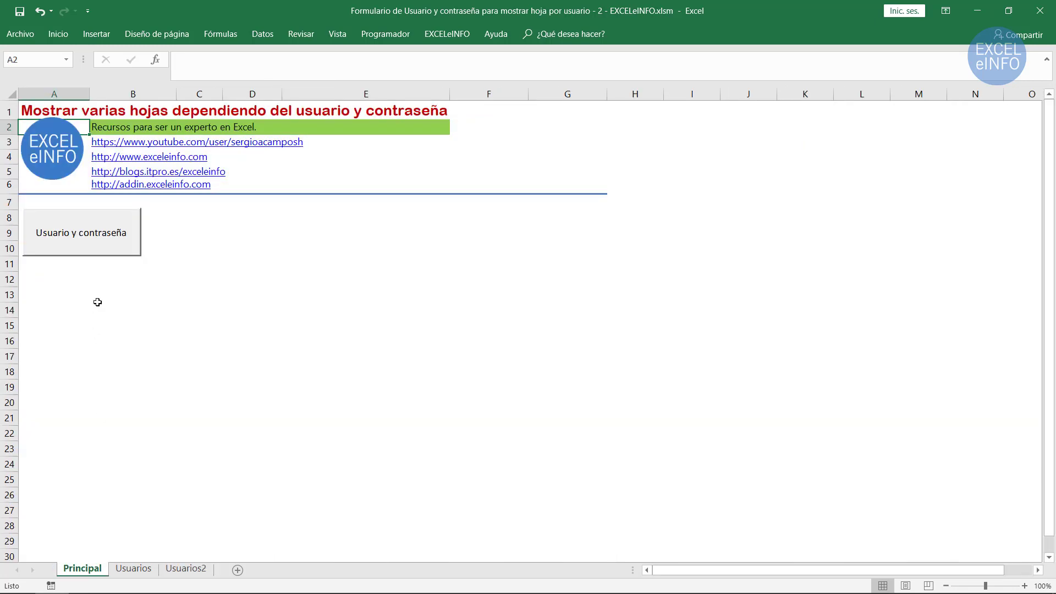
Step: Open and close the 'Usuario y contraseña' login form, then go to Usuarios2
click(87, 238)
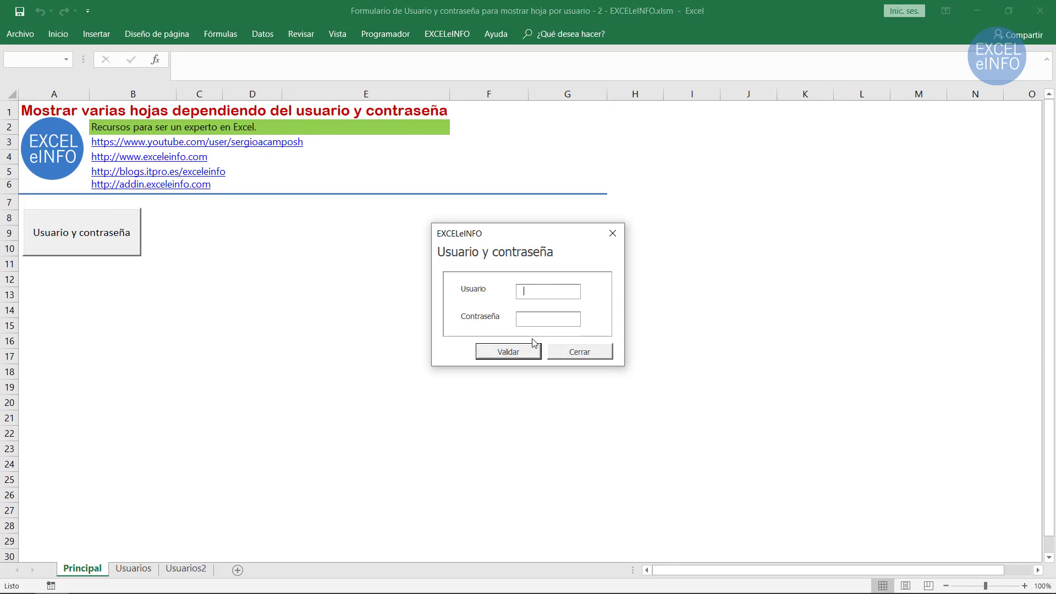
click(572, 354)
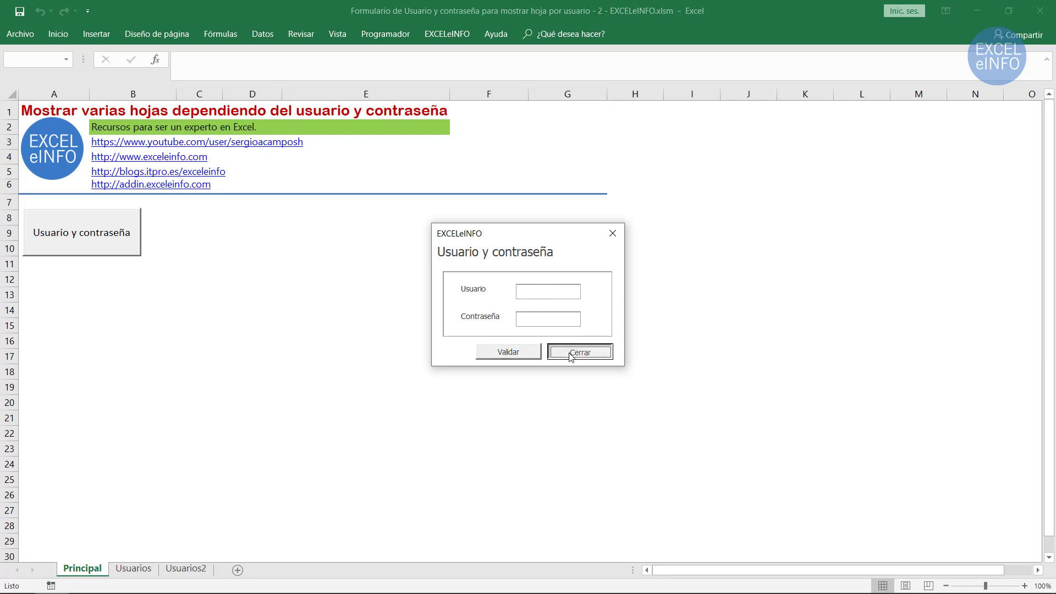
click(192, 568)
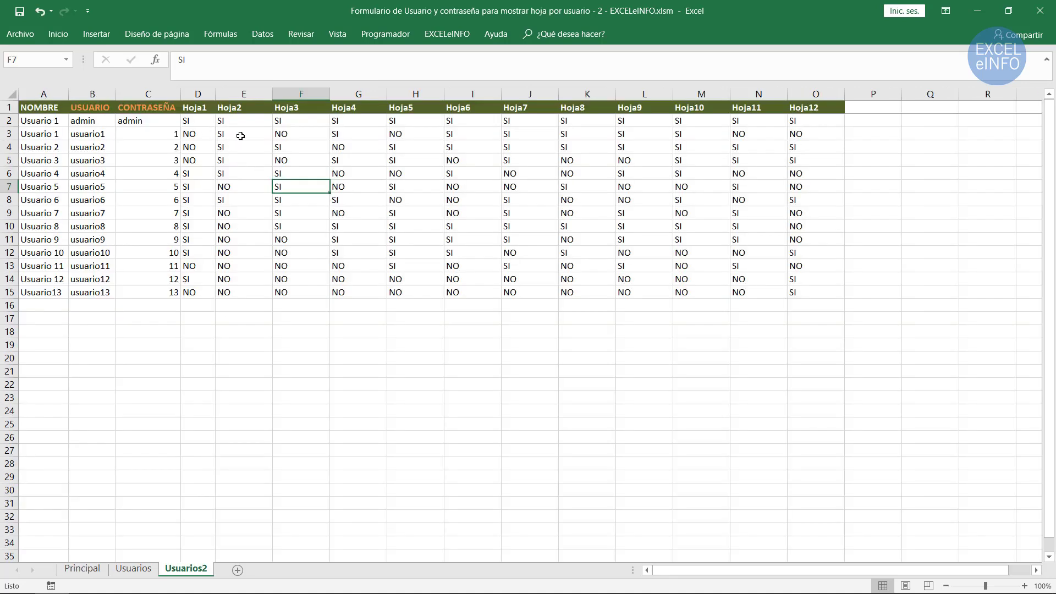
Step: Select usuario3's SI cells for Hoja2, Hoja4, Hoja5, Hoja7, Hoja10, Hoja11 and Hoja12
click(238, 158)
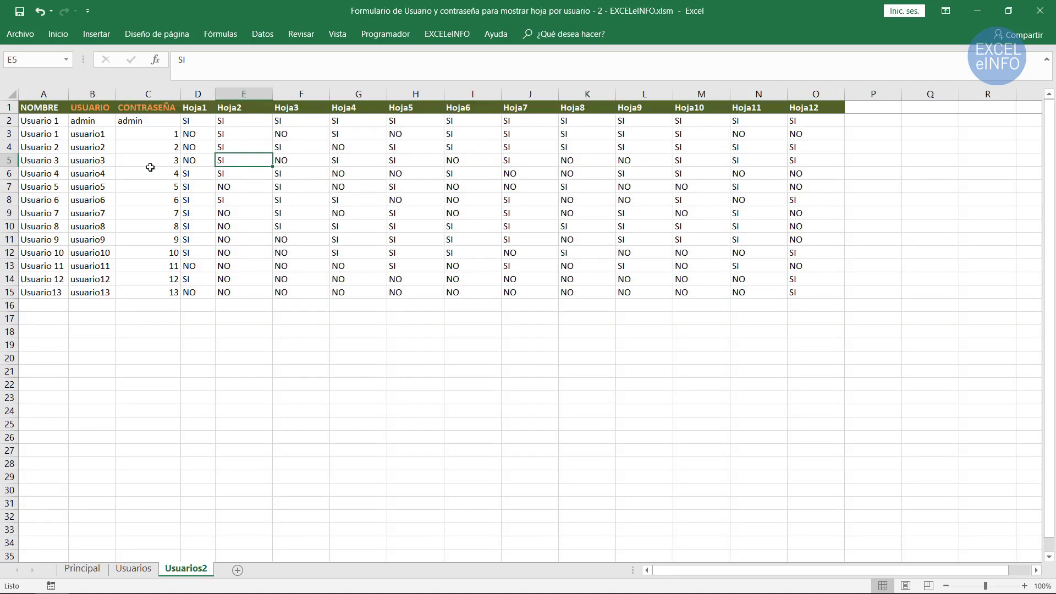
click(92, 162)
click(254, 159)
ctrl+click(350, 164)
ctrl+click(406, 162)
ctrl+click(529, 162)
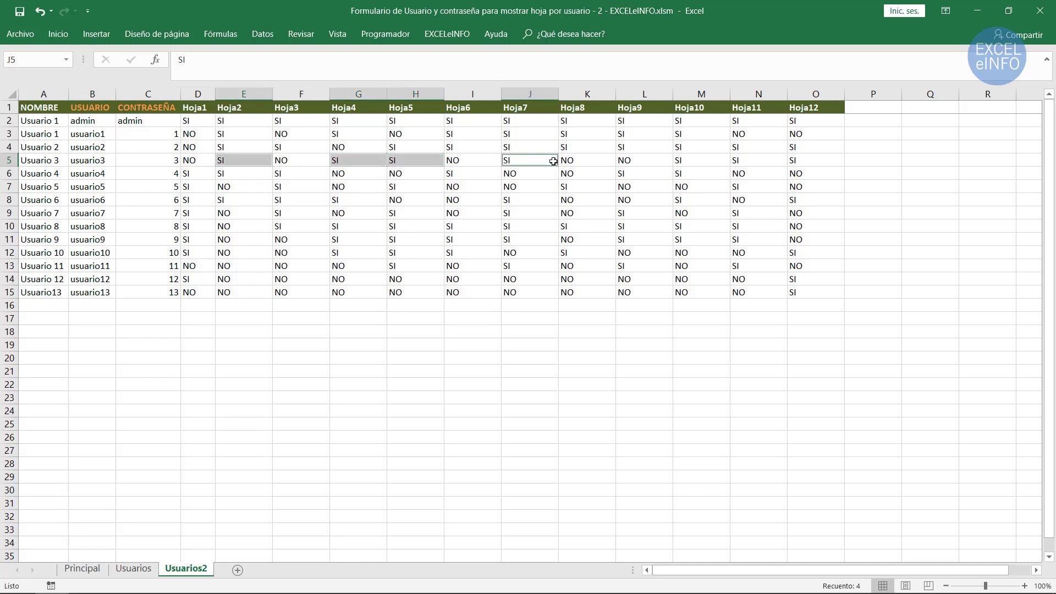
ctrl+click(701, 162)
ctrl+click(759, 162)
ctrl+click(799, 162)
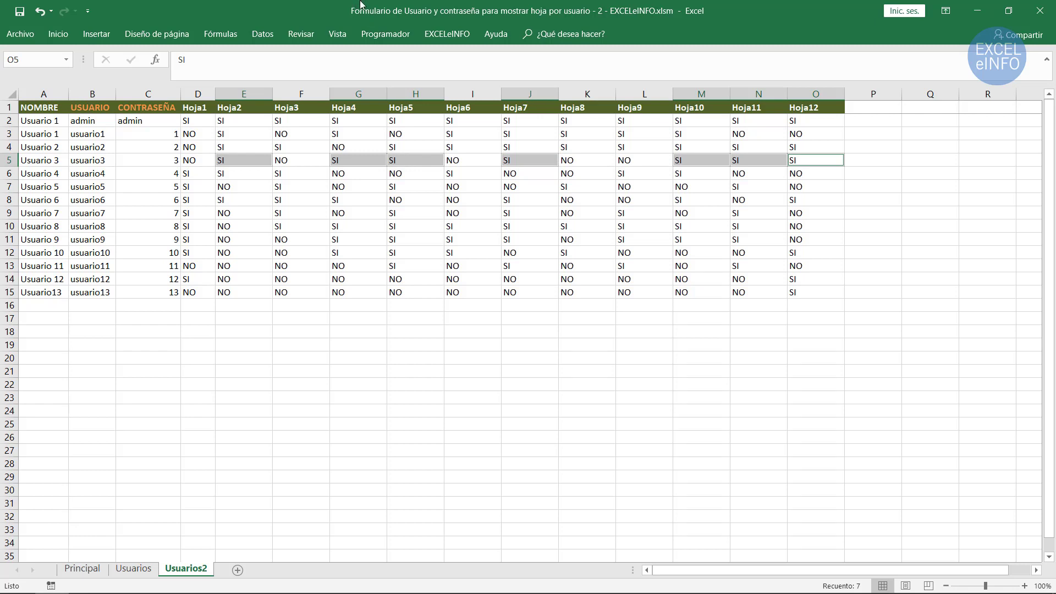
click(394, 34)
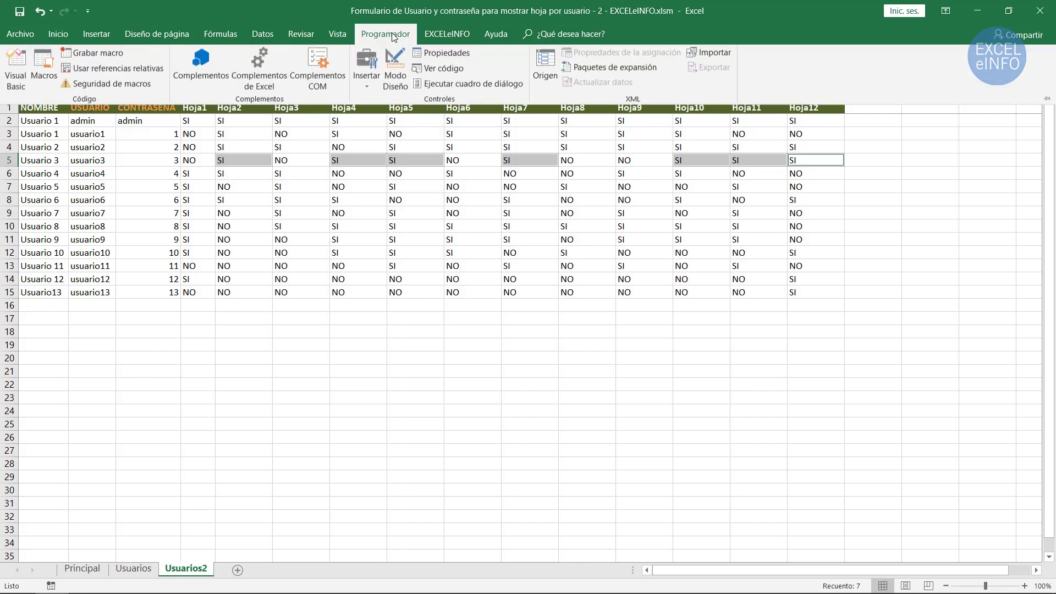
Step: Open UserForm1's Validar CommandButton2_Click code in the VBA editor, cursor on the CountIf line
click(21, 91)
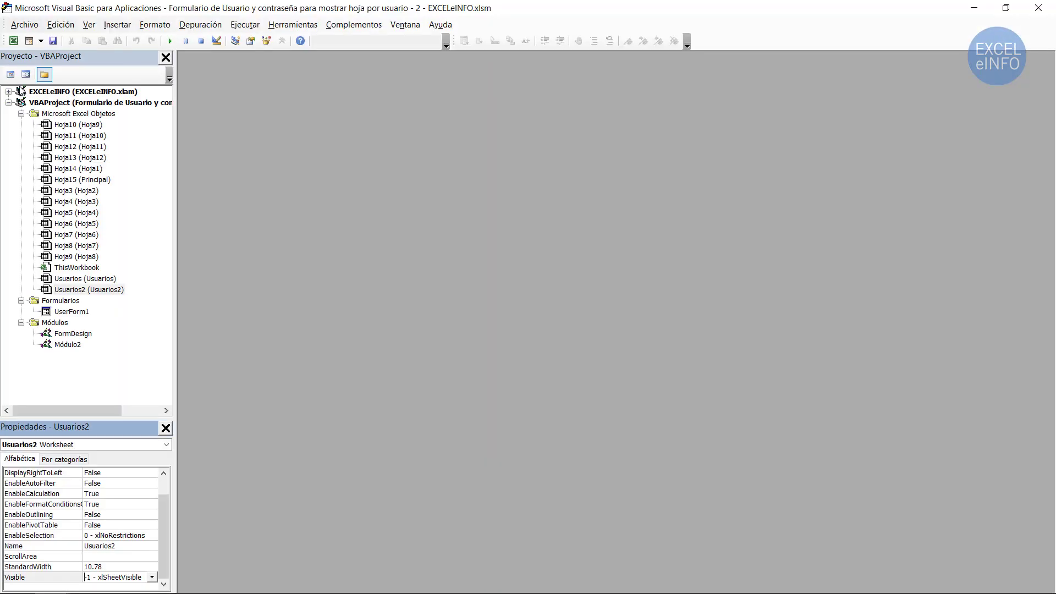
click(92, 126)
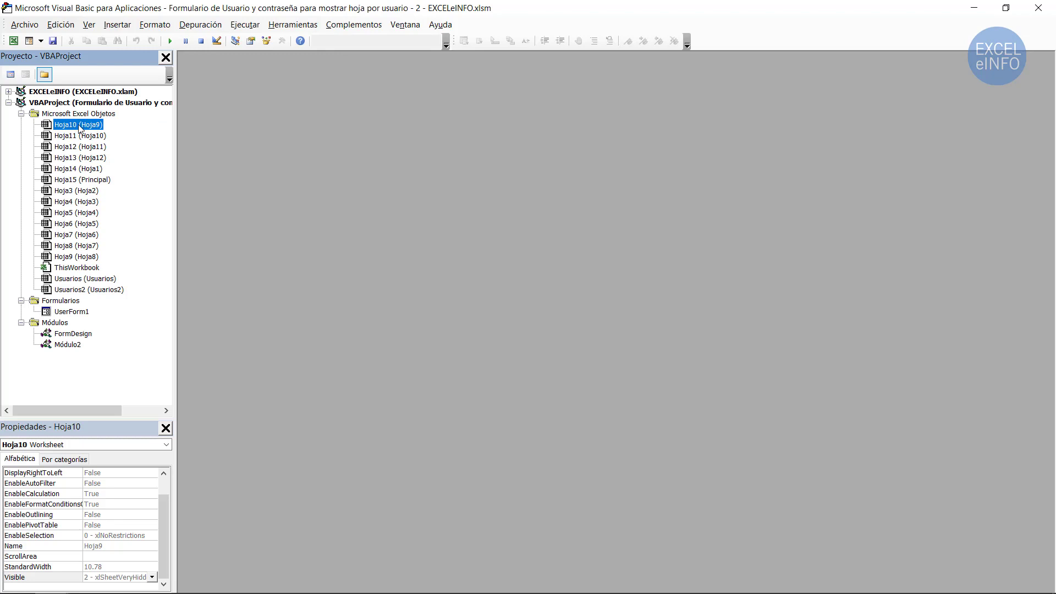
double_click(71, 312)
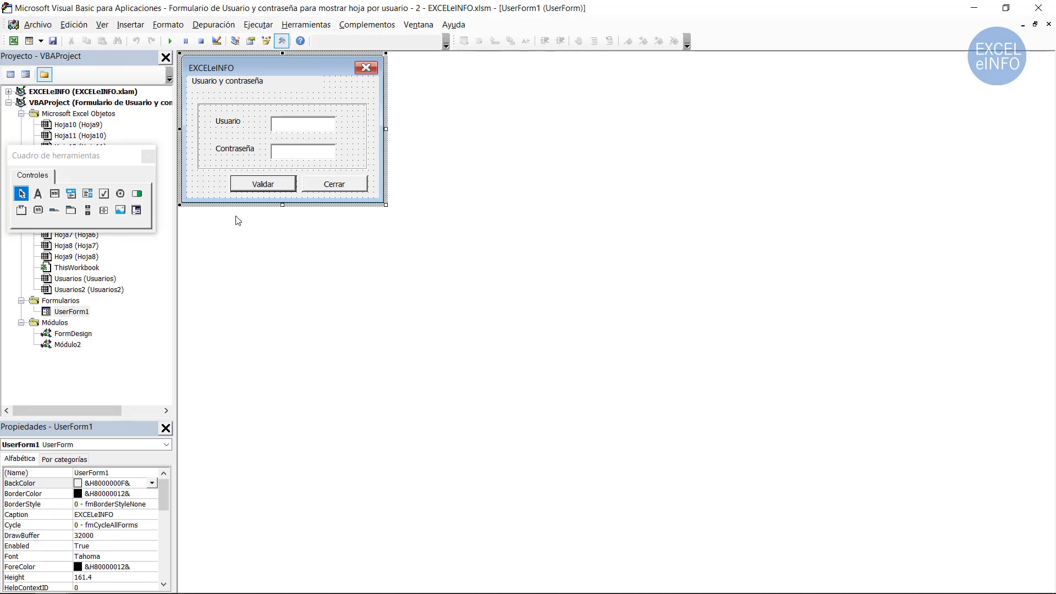
double_click(268, 187)
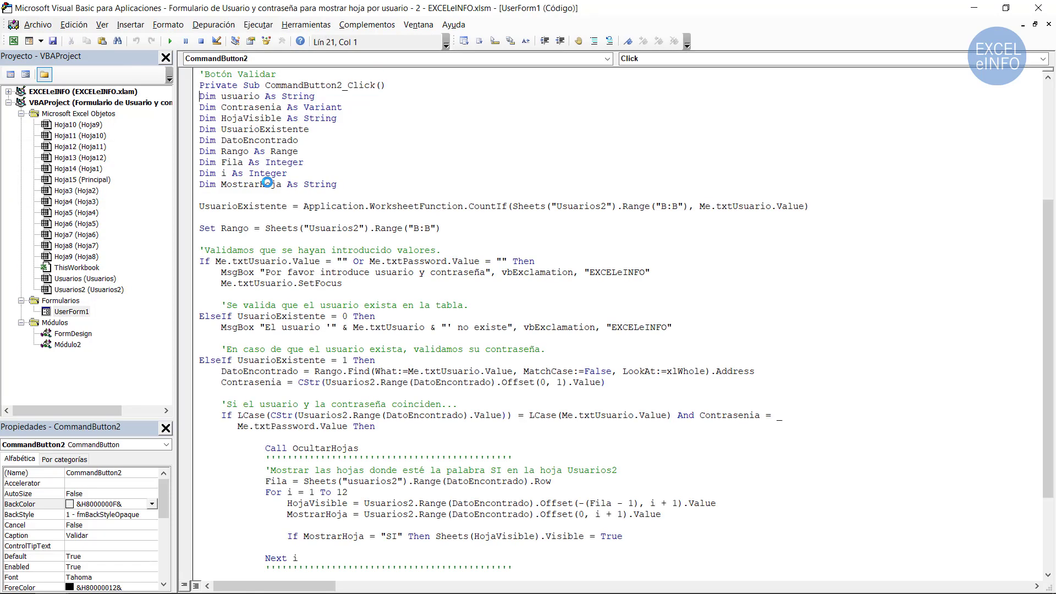
mouse_move(341, 118)
mouse_down()
mouse_move(575, 498)
mouse_move(682, 538)
mouse_up()
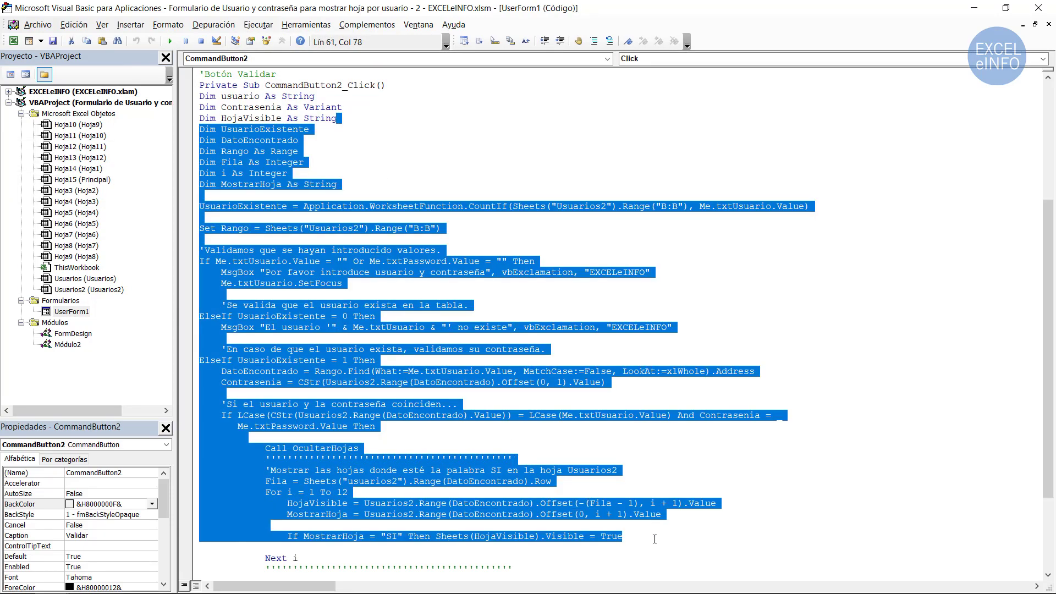
click(682, 539)
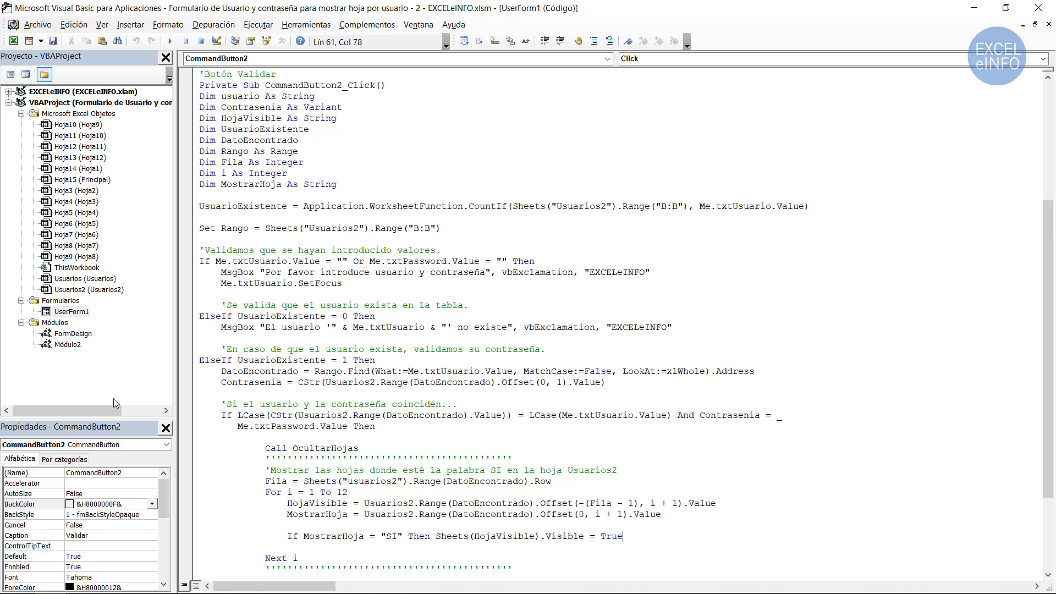
click(200, 206)
Step: Toggle a breakpoint on the UsuarioExistente CountIf line, close the side panes, and return to Excel
click(218, 26)
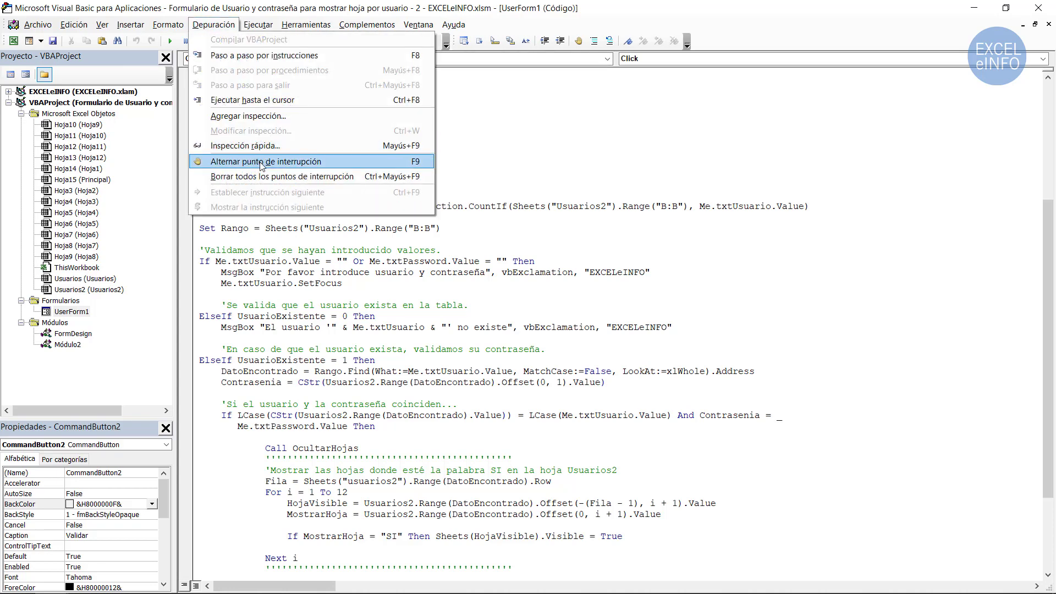
click(412, 166)
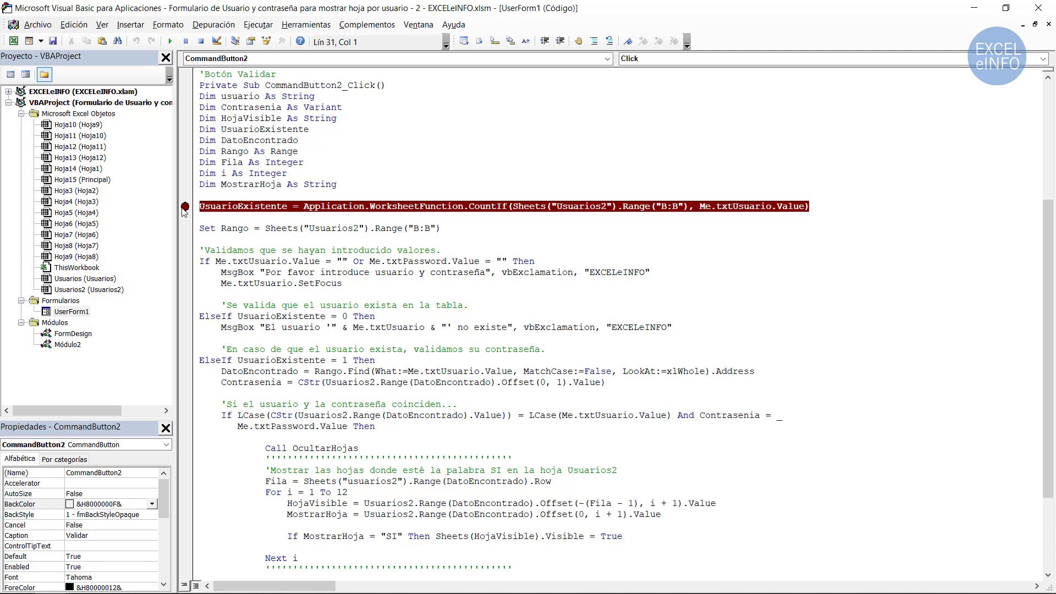
click(166, 57)
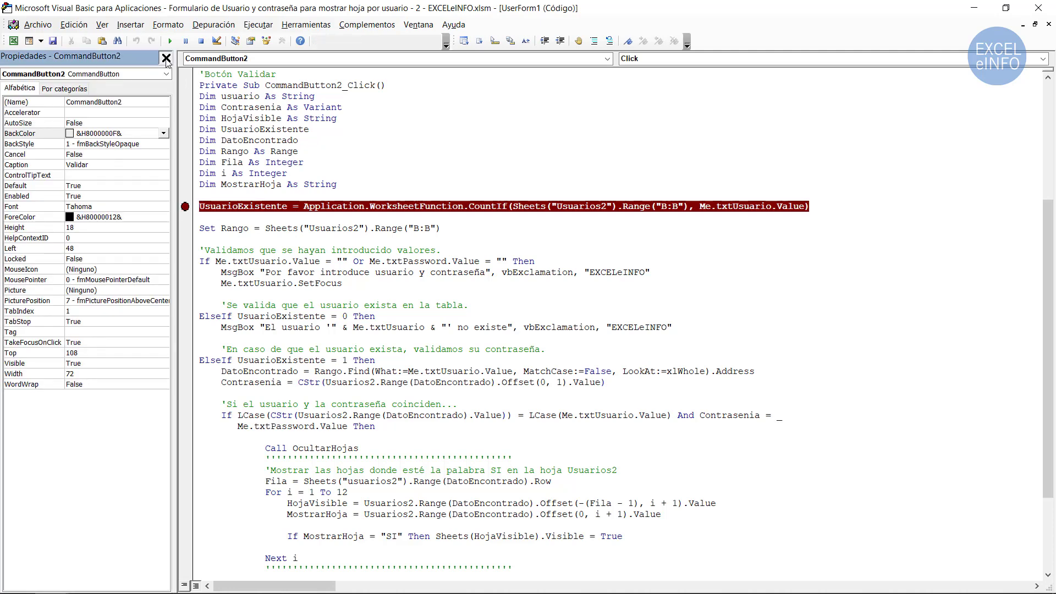
click(166, 57)
key(alt+F11)
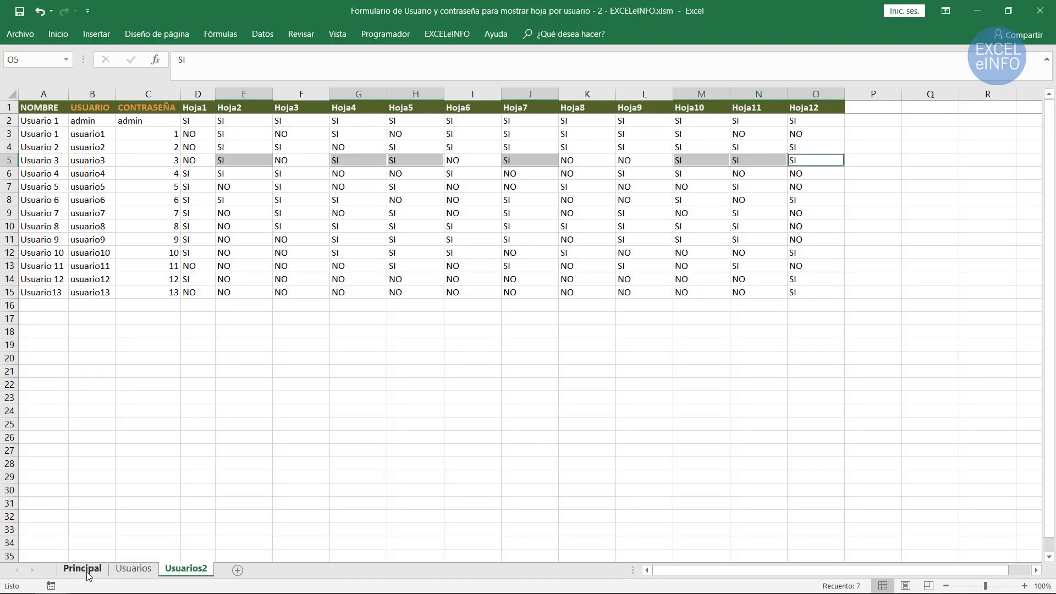
Step: Open the login form from Principal, move it beside Usuarios2, and submit usuario3's credentials
click(87, 572)
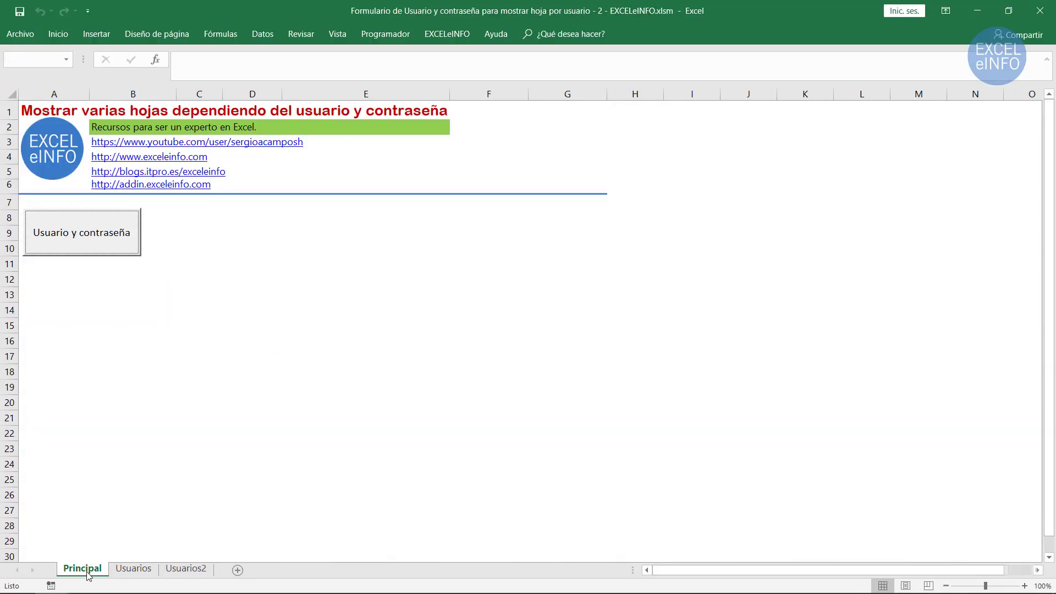
click(97, 237)
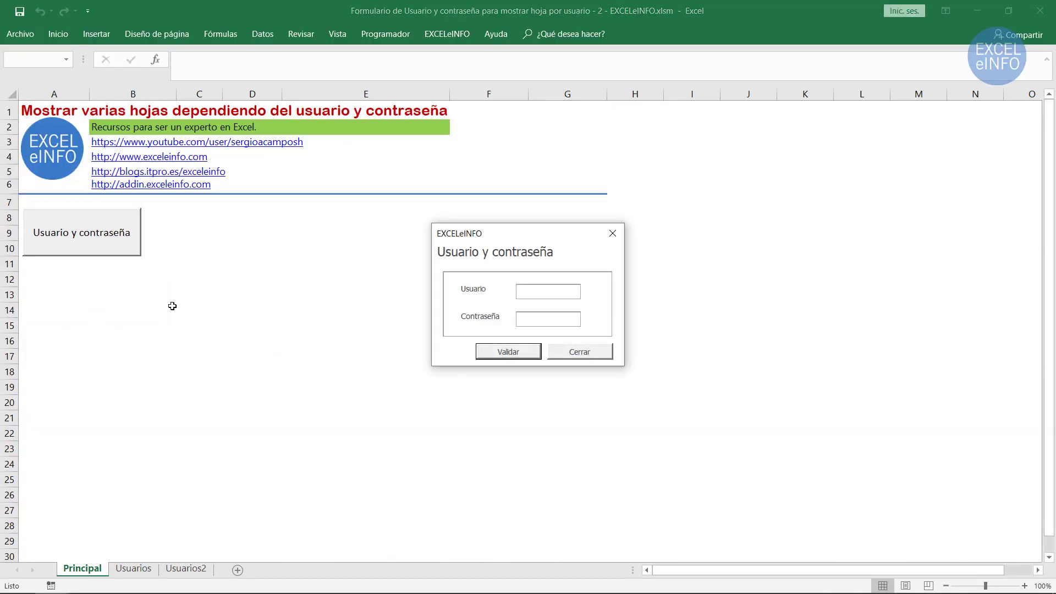
click(199, 570)
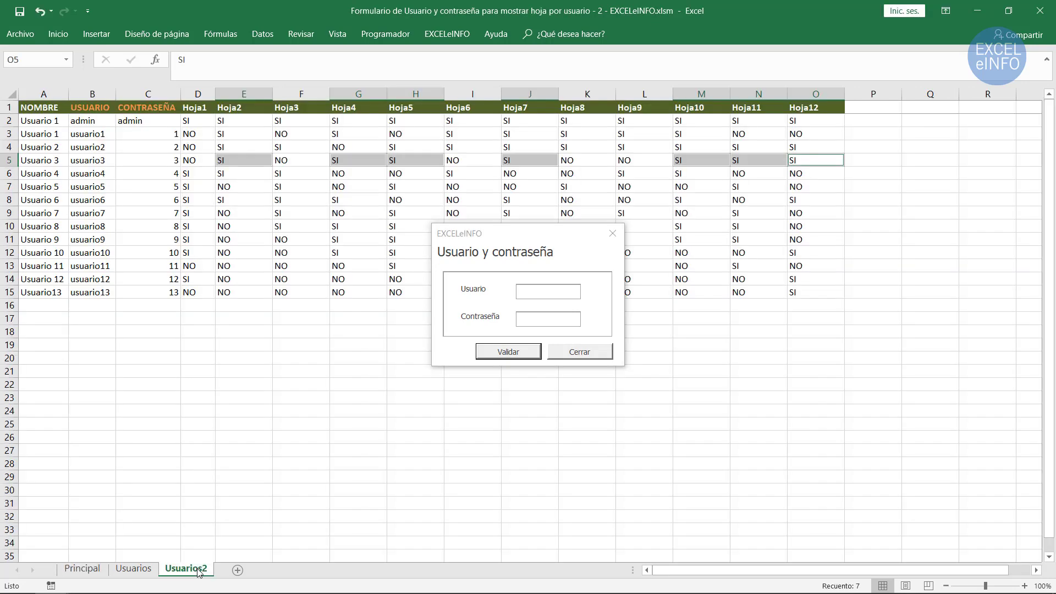
mouse_move(498, 234)
mouse_down()
mouse_move(214, 235)
mouse_move(79, 213)
mouse_move(77, 197)
mouse_up()
text(usuario3)
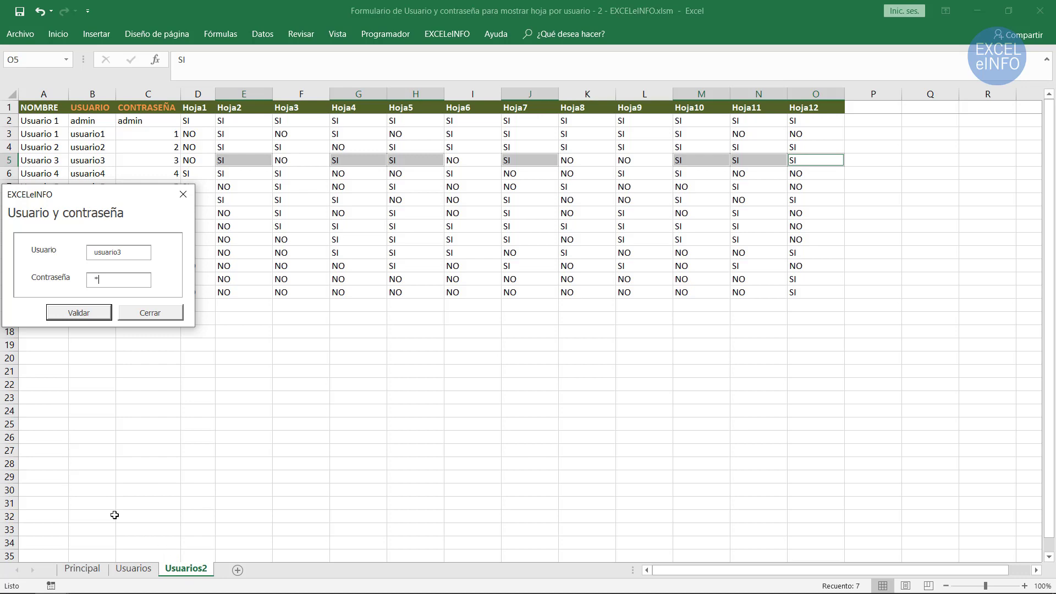
click(87, 317)
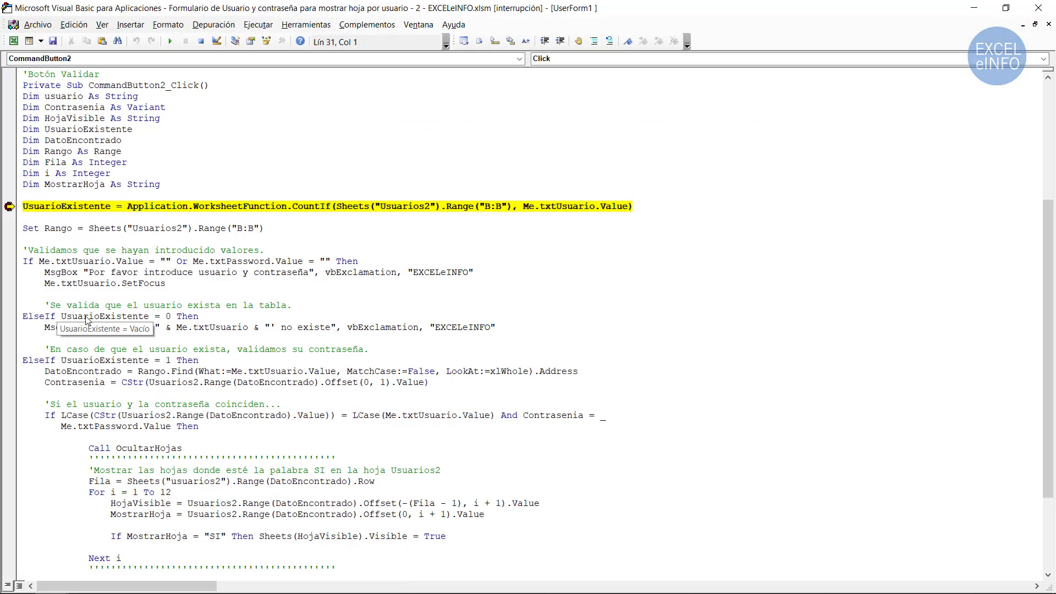
Step: Highlight the paused CountIf line and the variable declarations, with the editor resized beside Excel
drag(633, 207, 203, 208)
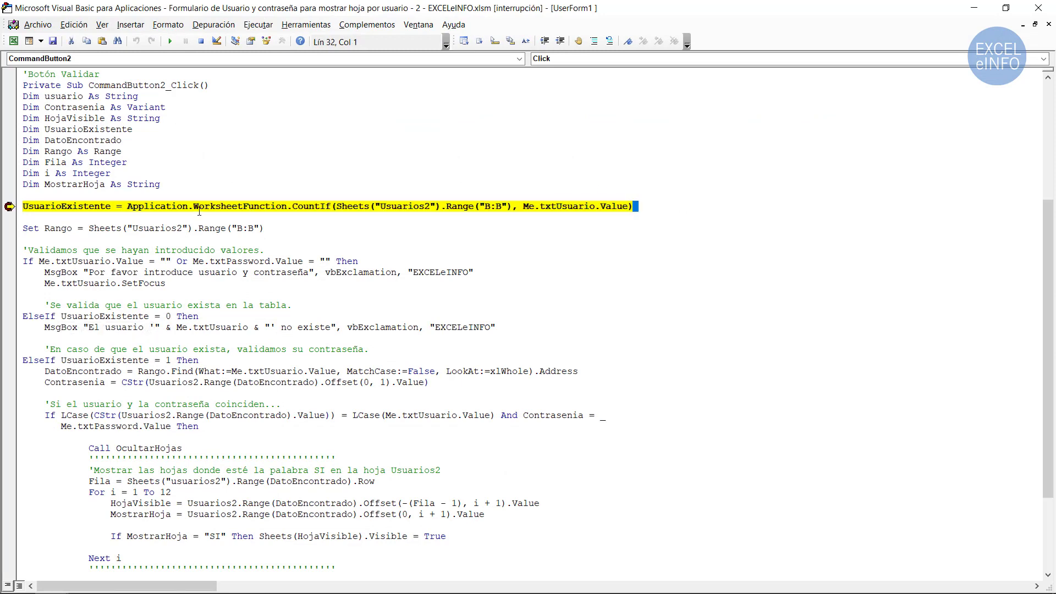
drag(633, 207, 23, 204)
click(32, 206)
double_click(413, 12)
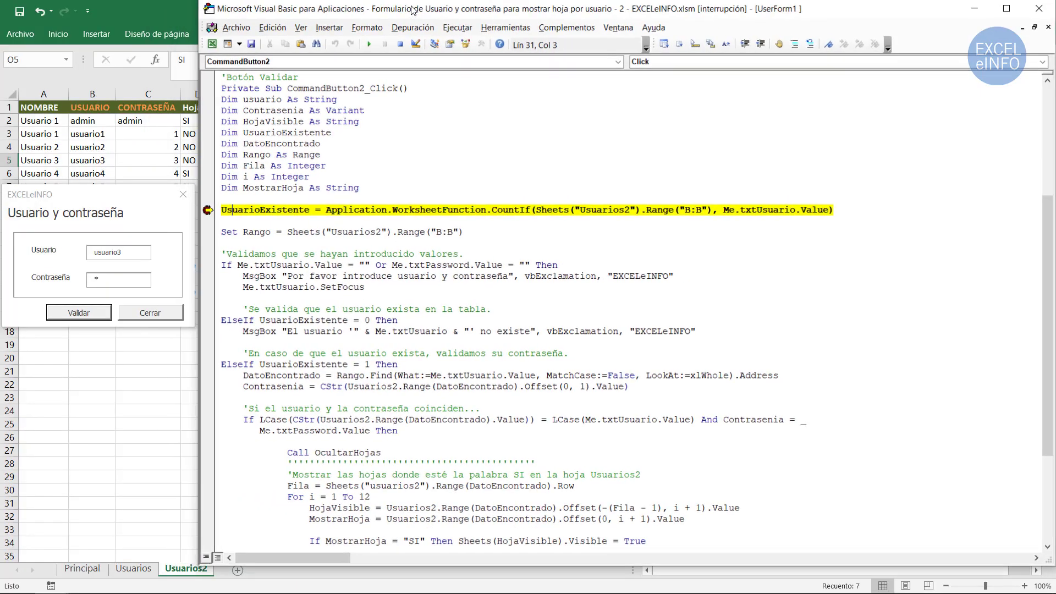
drag(419, 153, 243, 49)
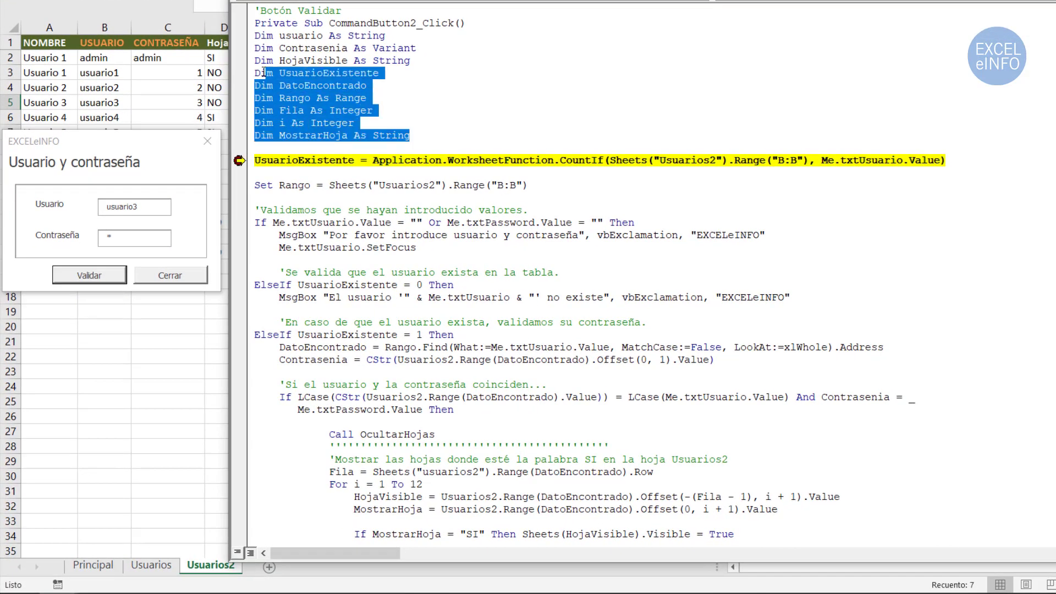
click(448, 136)
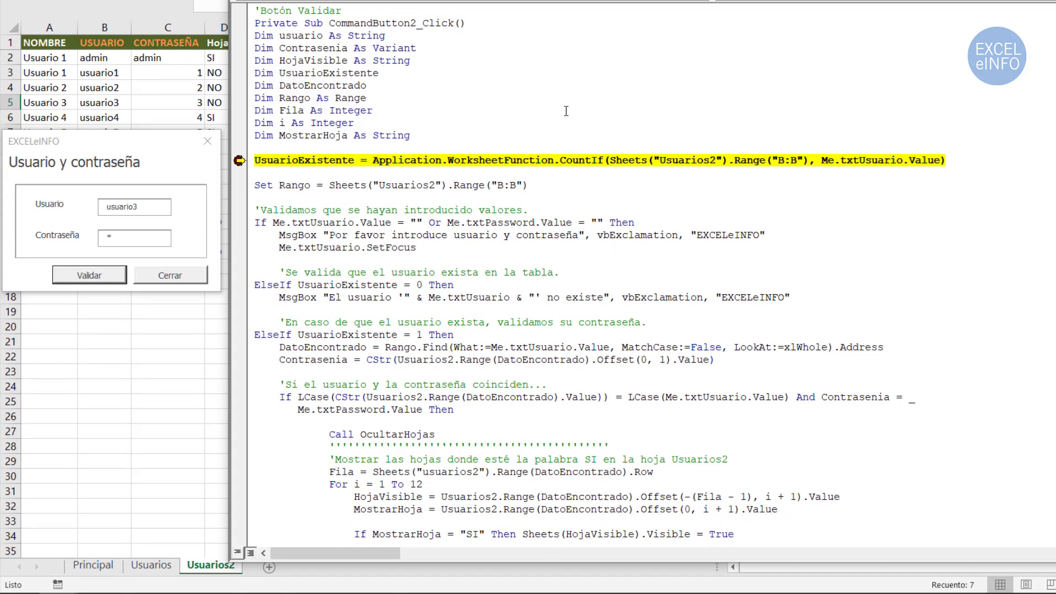
Step: Inspect UsuarioExistente and the CountIf on Usuarios2 column B:B, then step over that line with F8
double_click(302, 160)
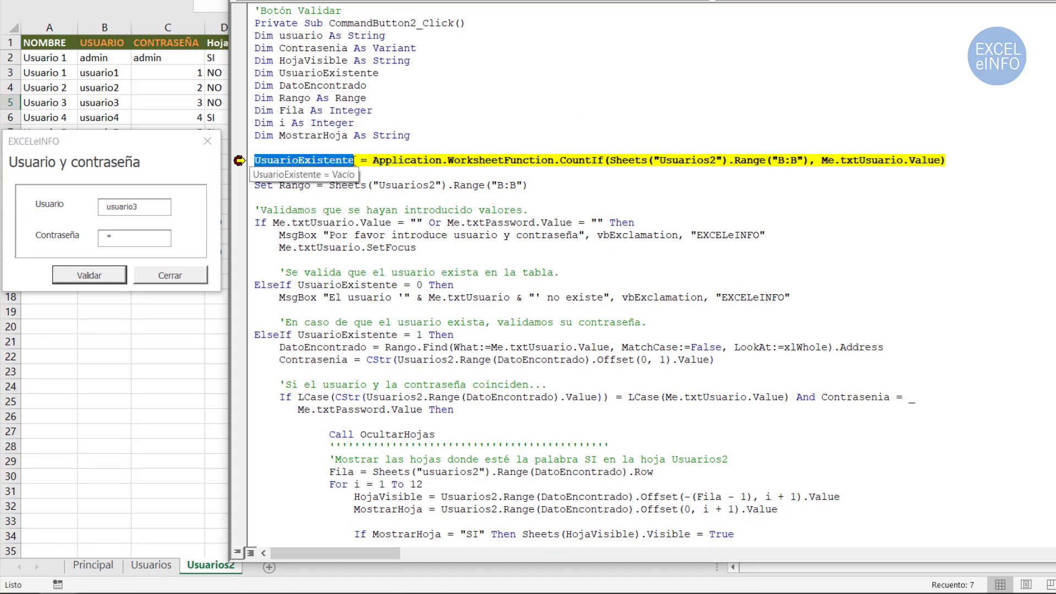
click(353, 160)
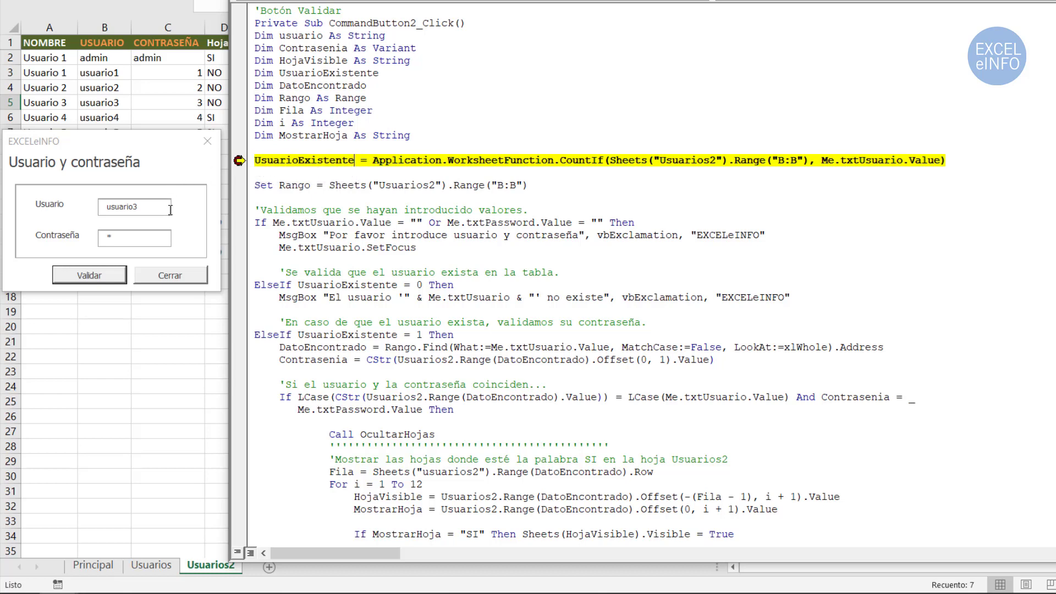
drag(778, 157, 802, 160)
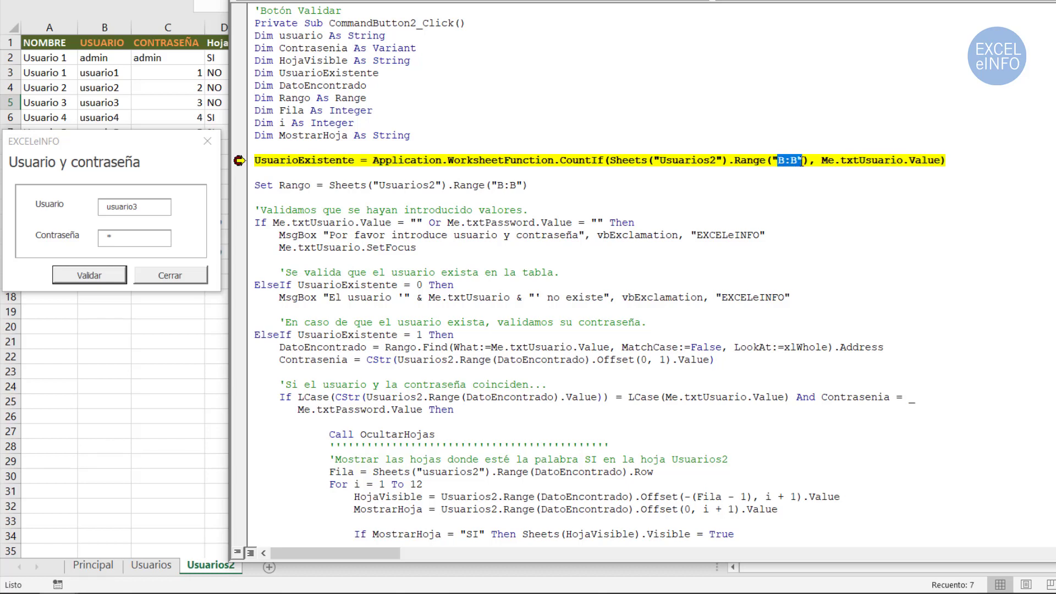
double_click(694, 160)
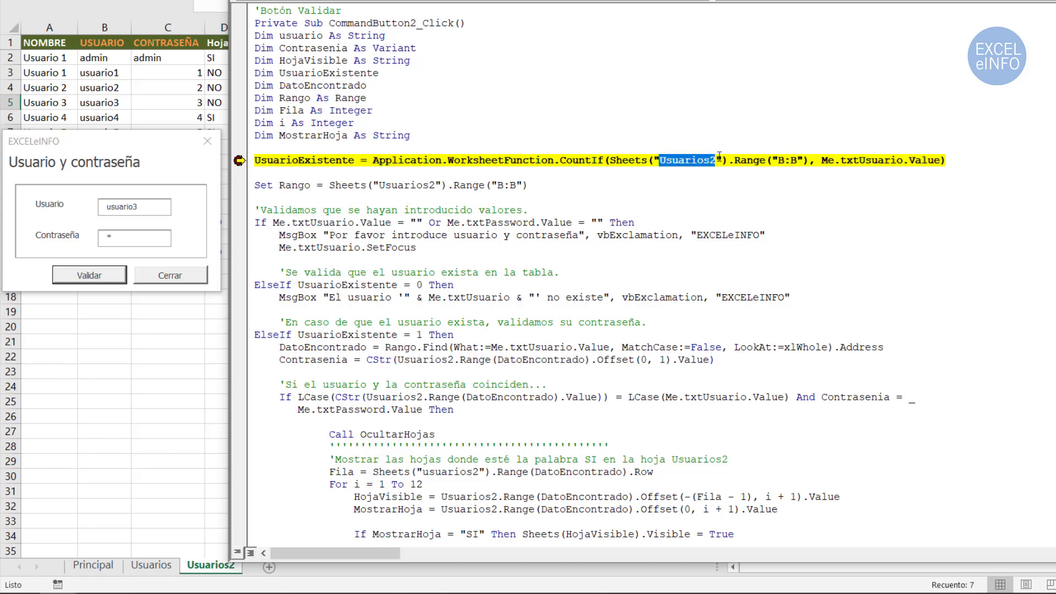
double_click(586, 160)
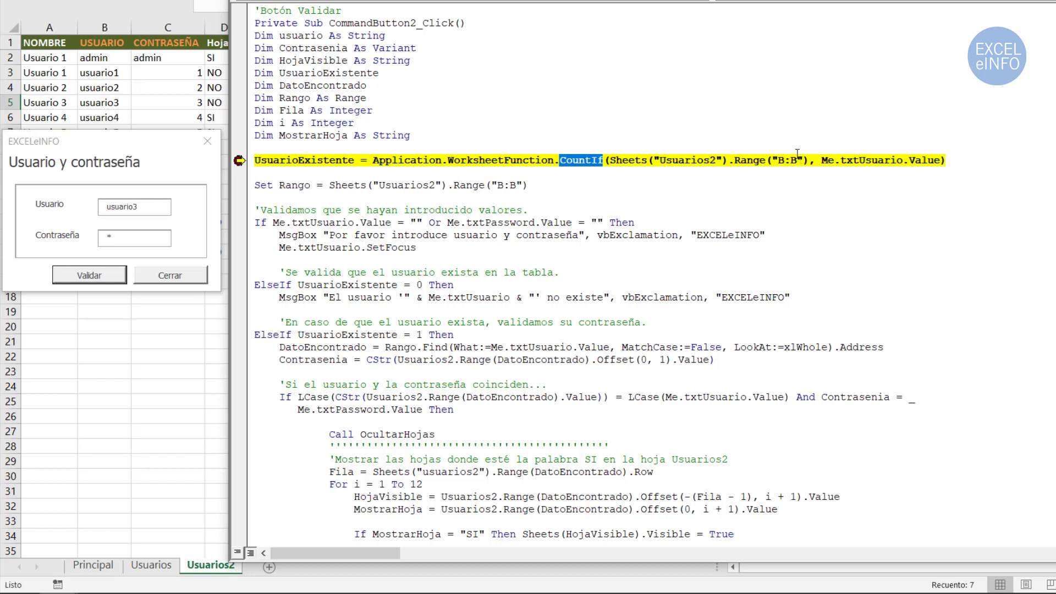
mouse_move(881, 160)
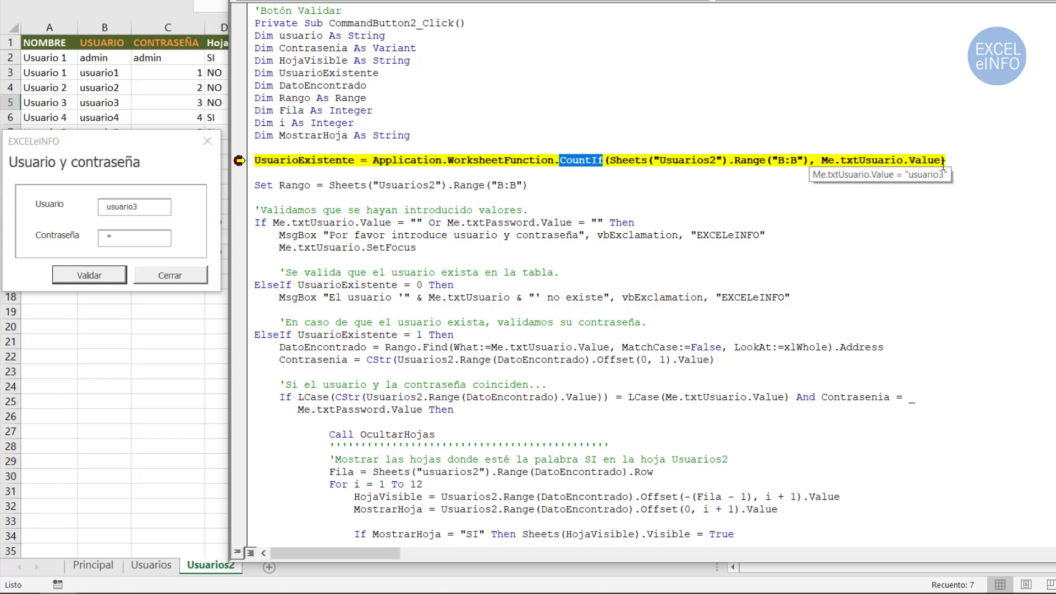
click(953, 162)
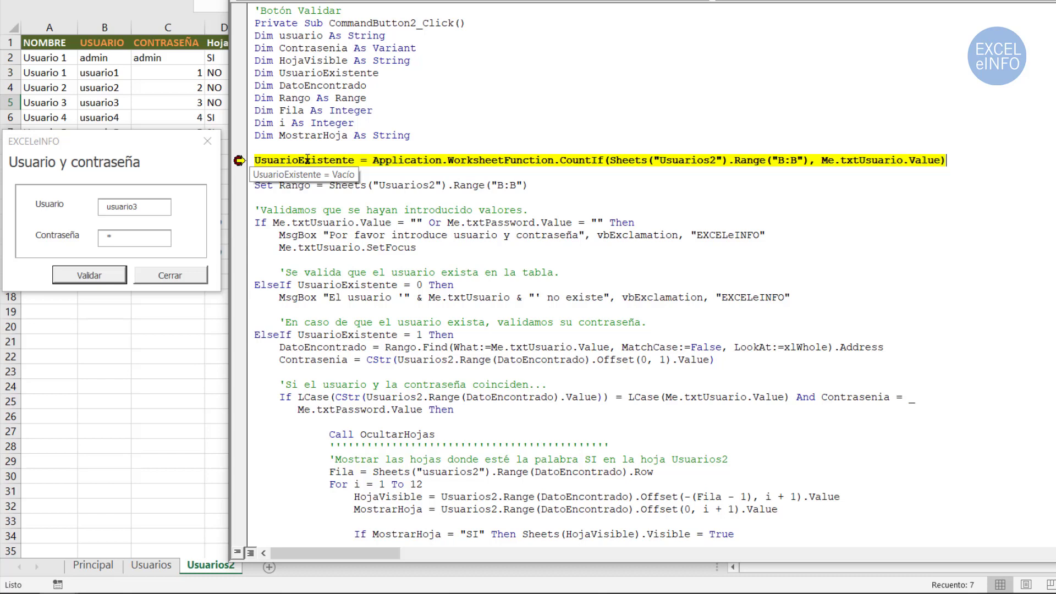
mouse_move(303, 160)
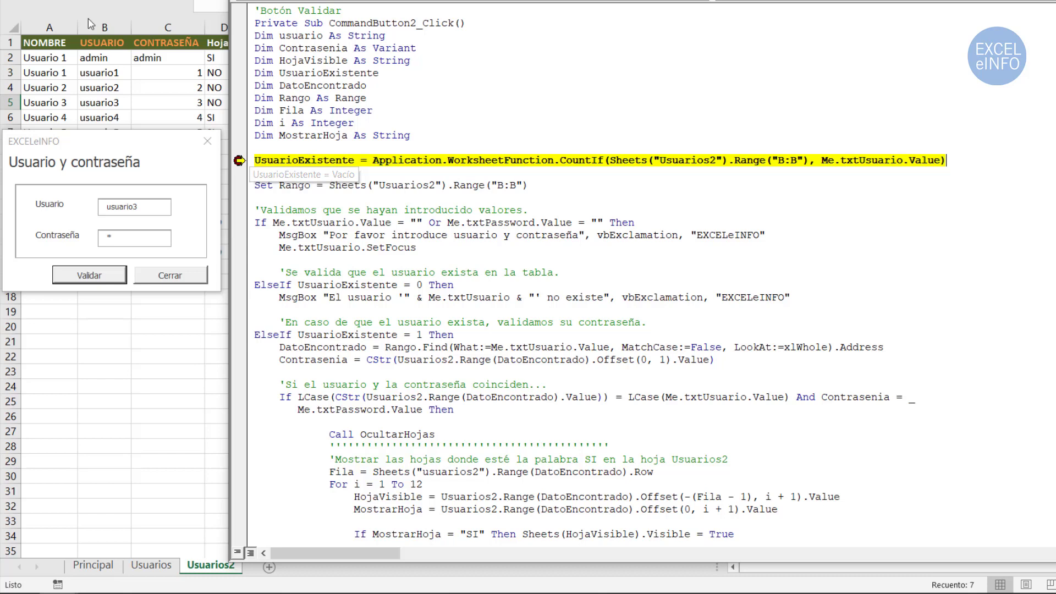
key(F8)
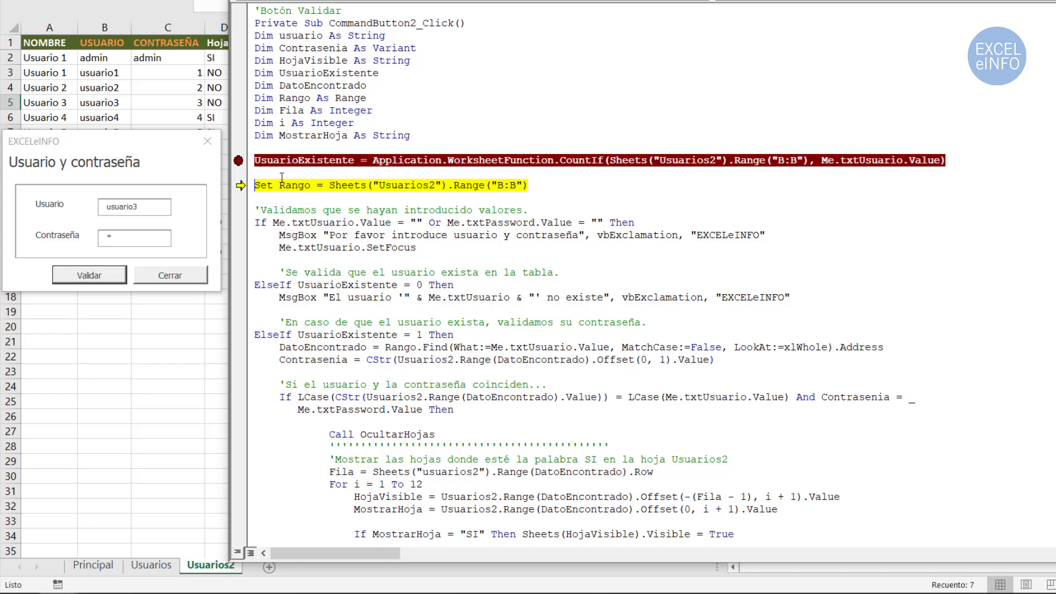
Step: Inspect the Rango variable and its B:B range, then execute the Set Rango line
double_click(295, 185)
drag(496, 184, 516, 185)
drag(279, 185, 315, 185)
click(531, 187)
key(F8)
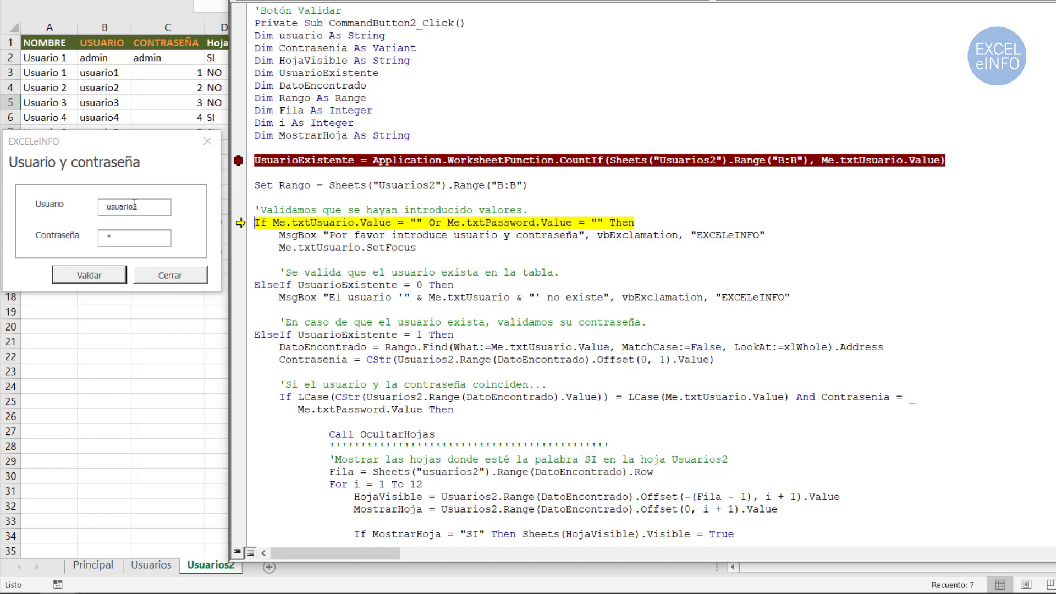
Step: Review the empty user and password comparisons and their warning message, then step past that check
drag(399, 223, 428, 223)
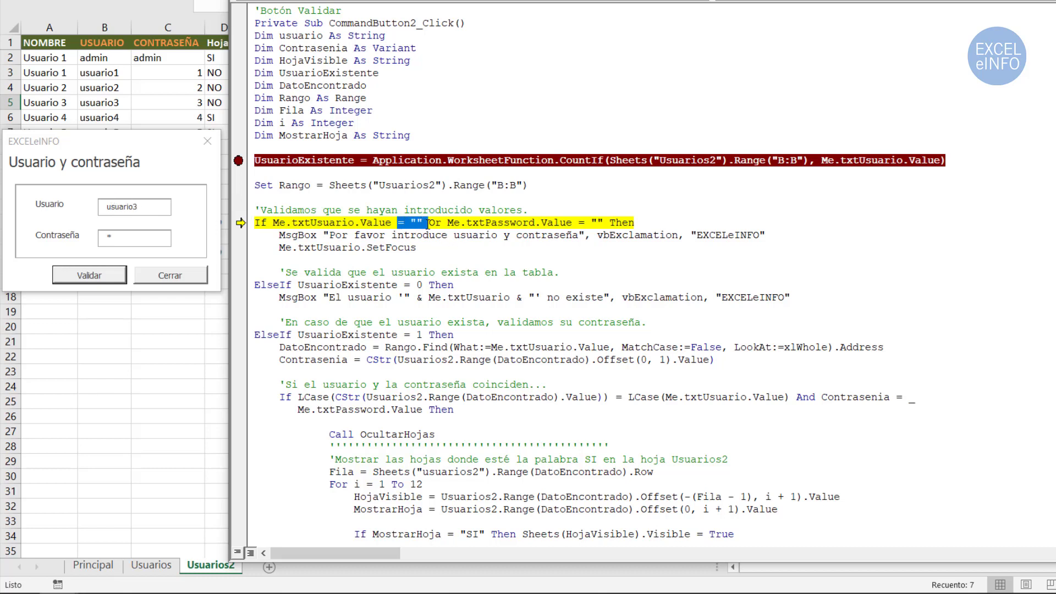
click(560, 222)
drag(591, 223, 602, 223)
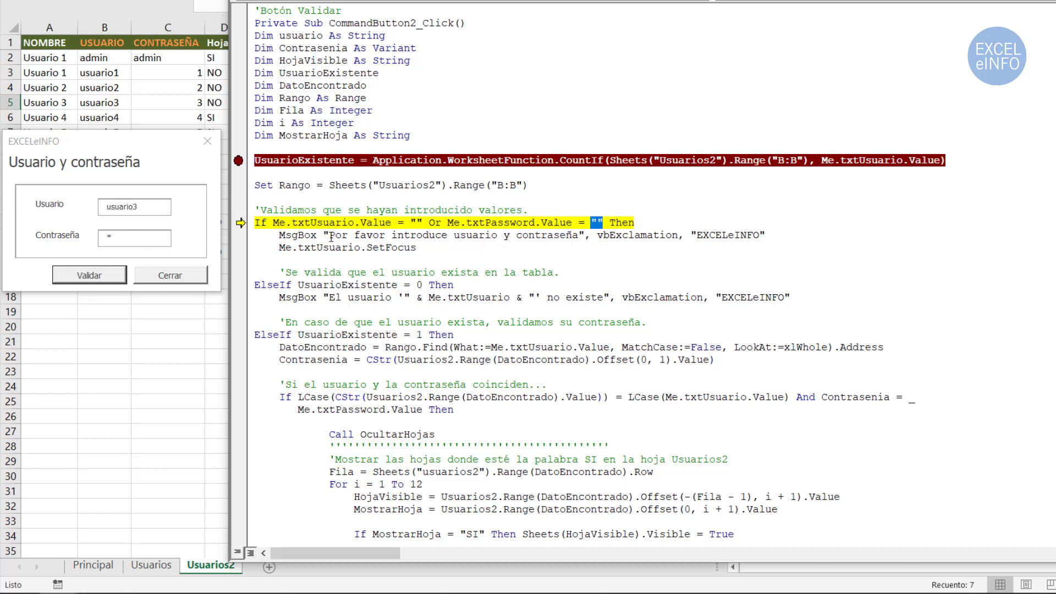
drag(330, 235, 577, 237)
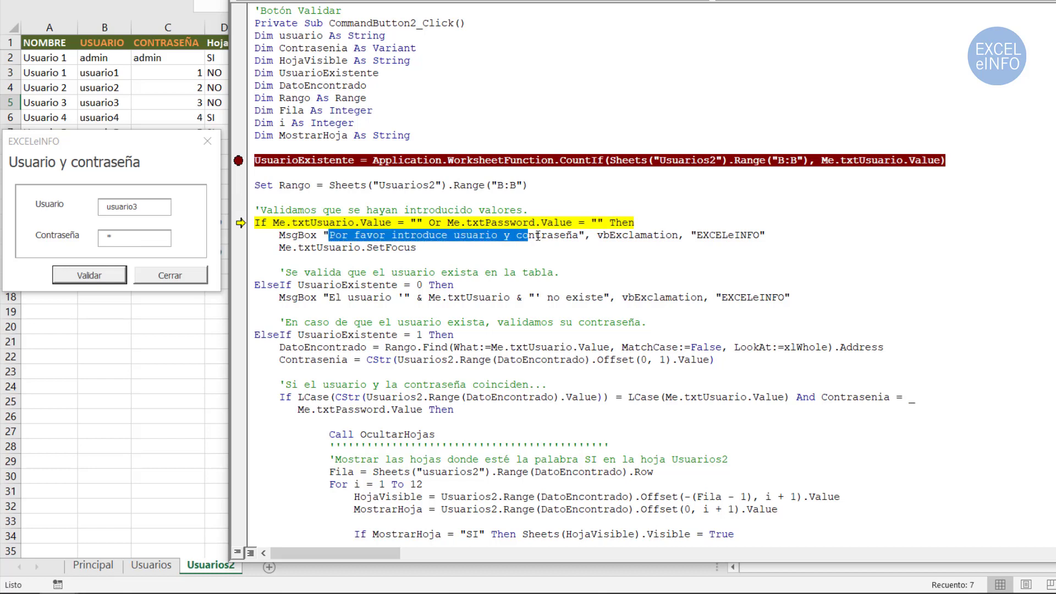
click(655, 235)
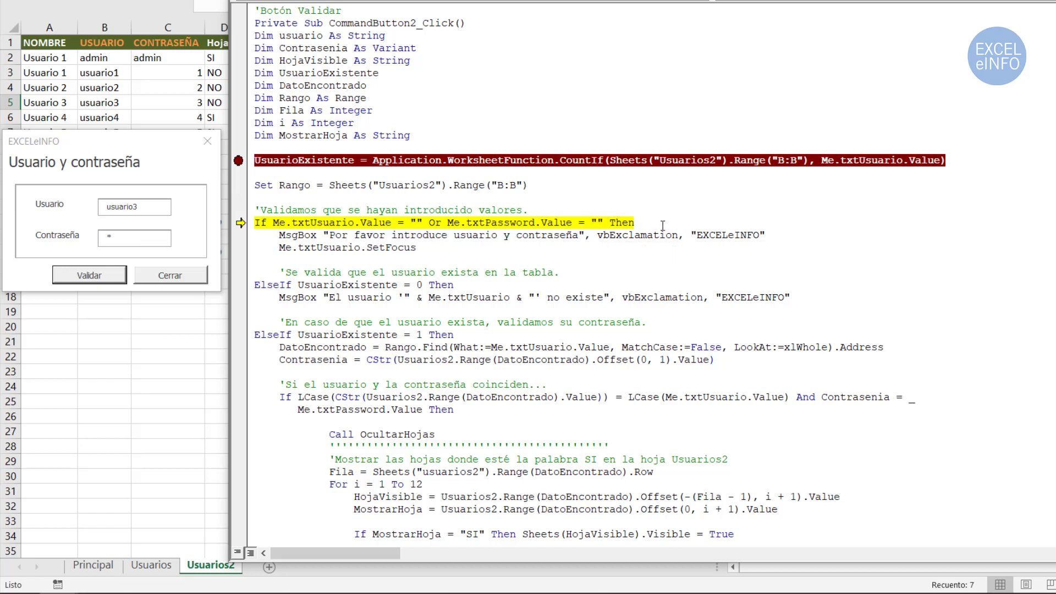
key(F8)
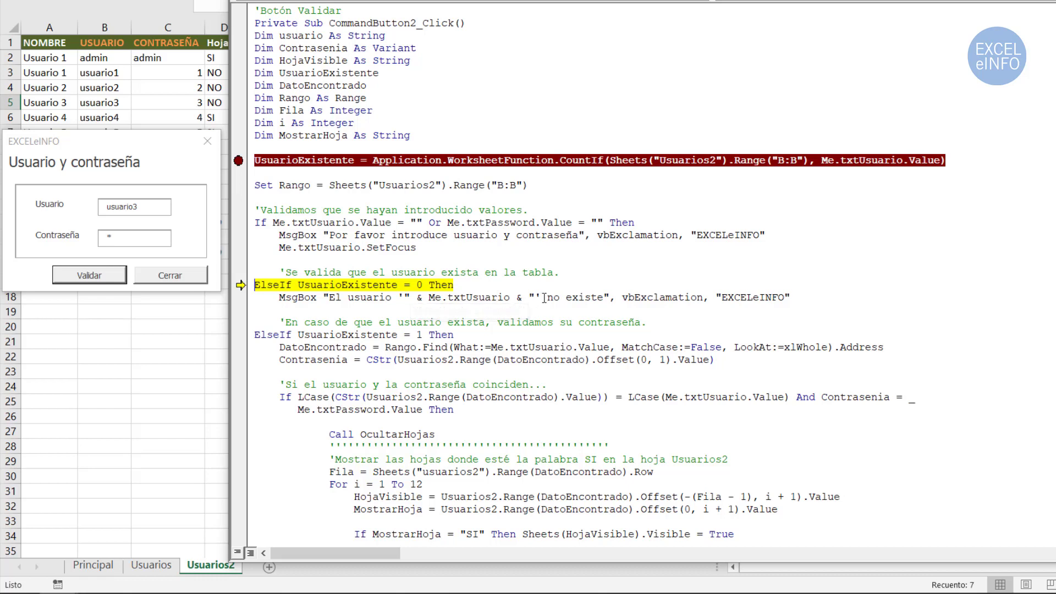
Step: Step past the UsuarioExistente = 0 missing-user check and scroll down to the ElseIf = 1 branch
key(F8)
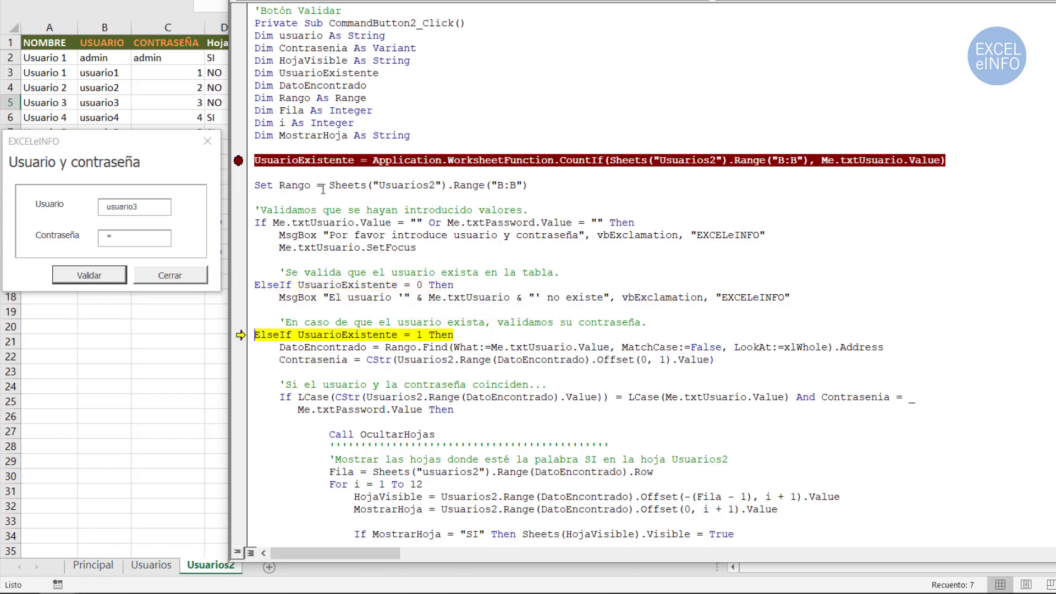
mouse_move(305, 160)
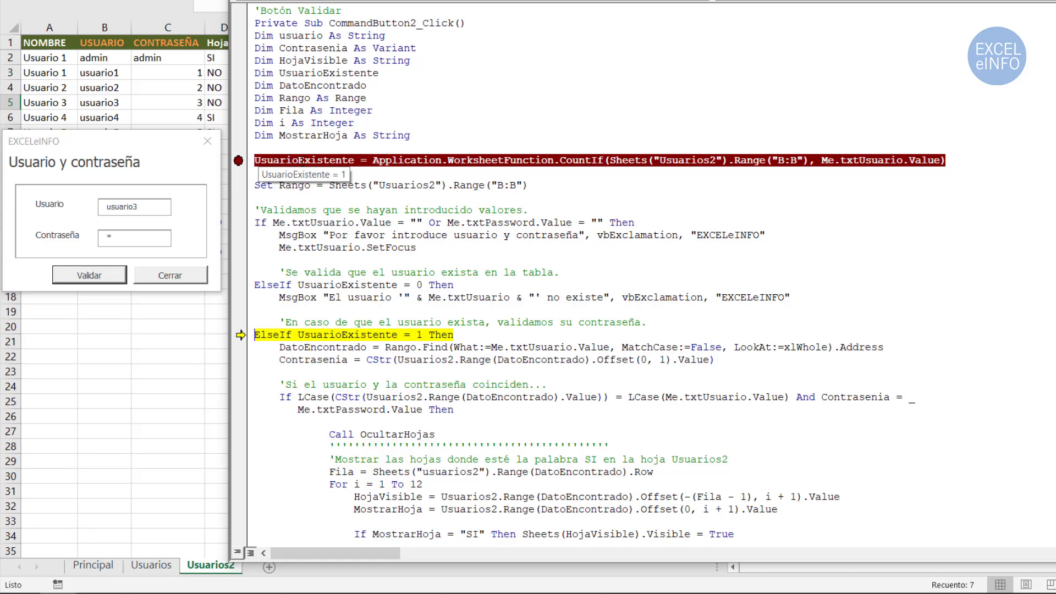
drag(505, 337, 258, 322)
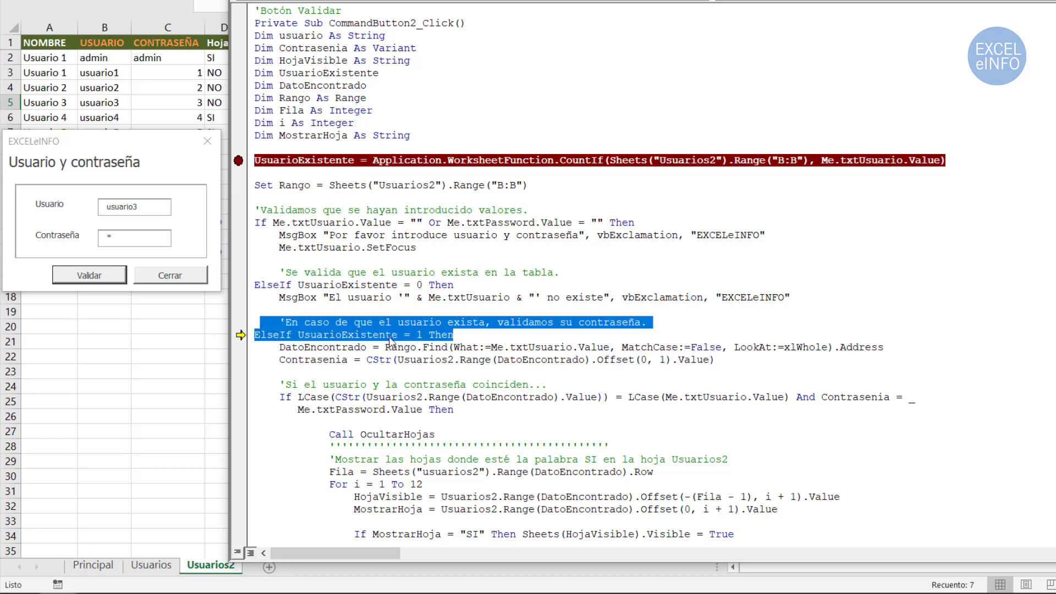
click(499, 336)
scroll(499, 336, down, 2)
scroll(499, 336, down, 1)
scroll(499, 336, down, 2)
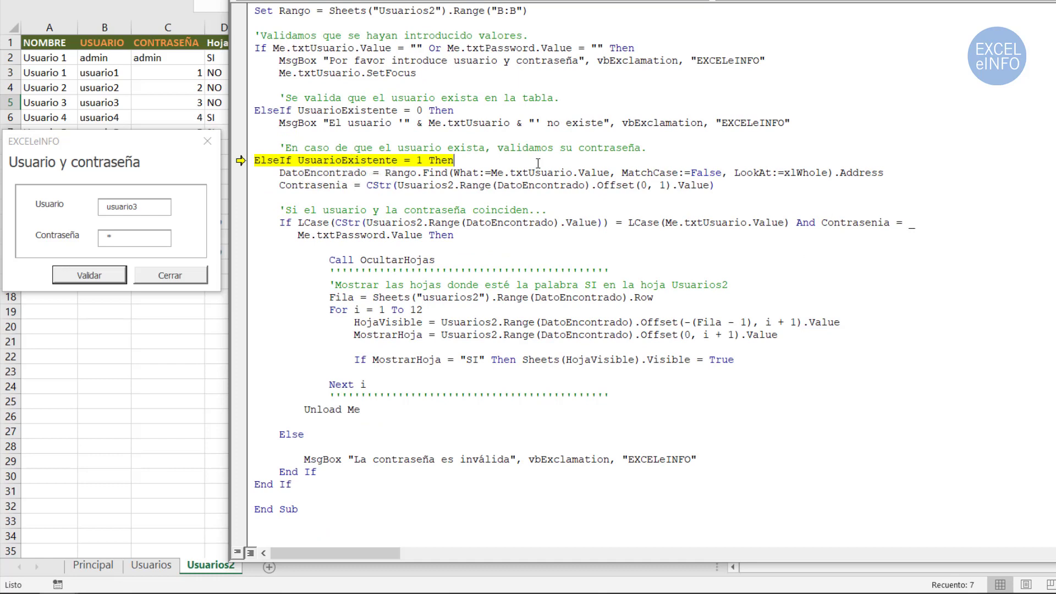
Step: Advance to the Rango.Find line and examine the username box value usuario3 and the Find method
key(F8)
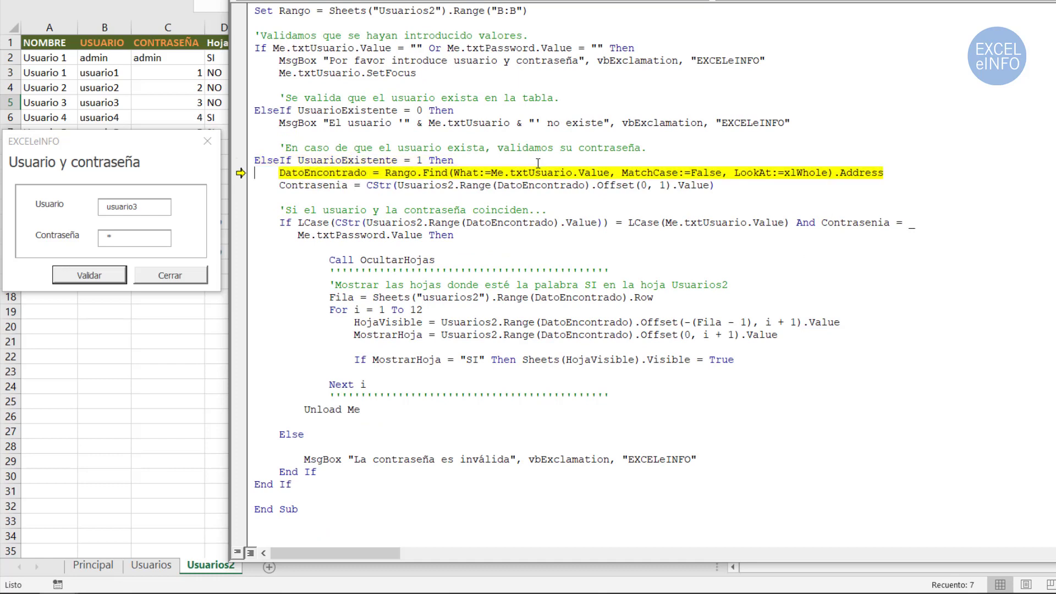
mouse_move(317, 173)
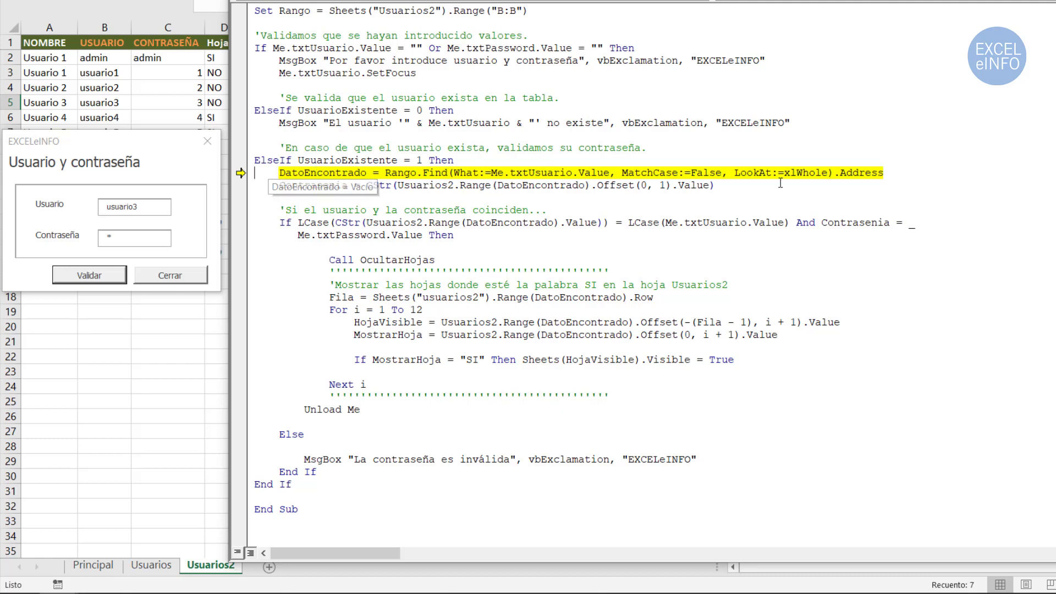
double_click(870, 171)
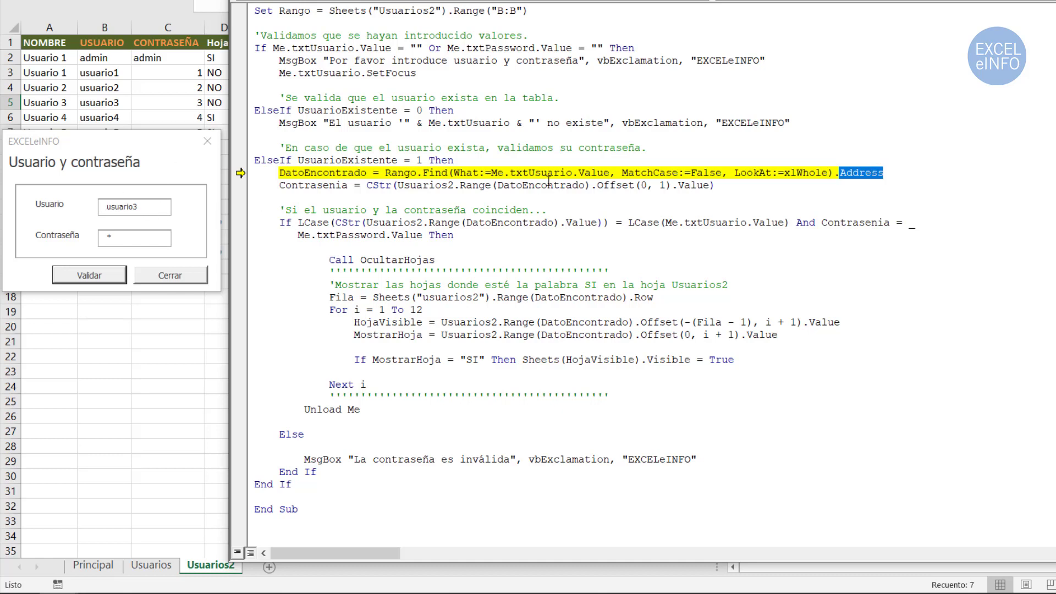
drag(491, 172, 591, 174)
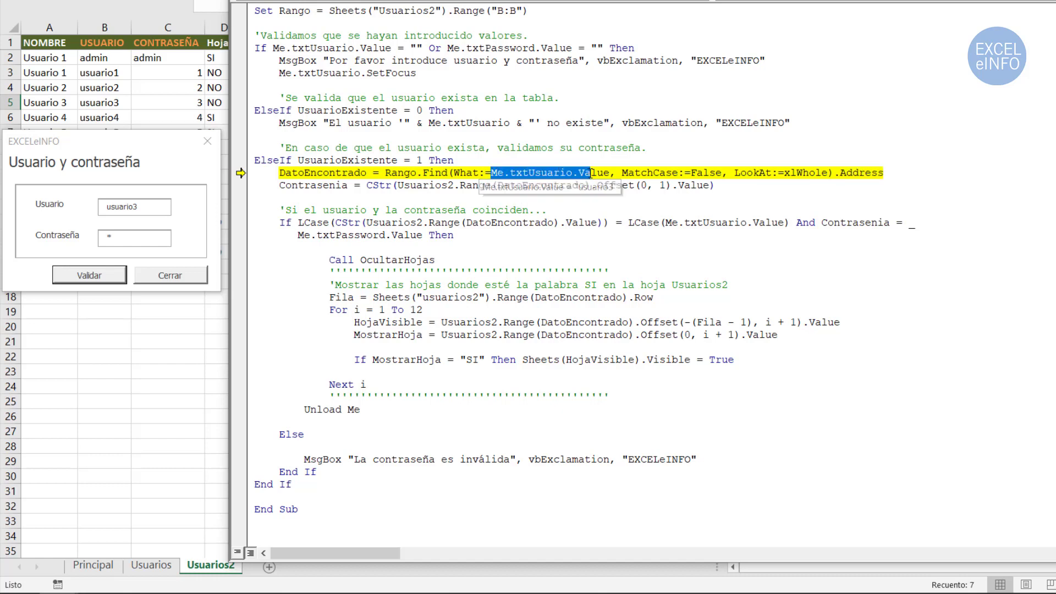
double_click(590, 174)
double_click(539, 173)
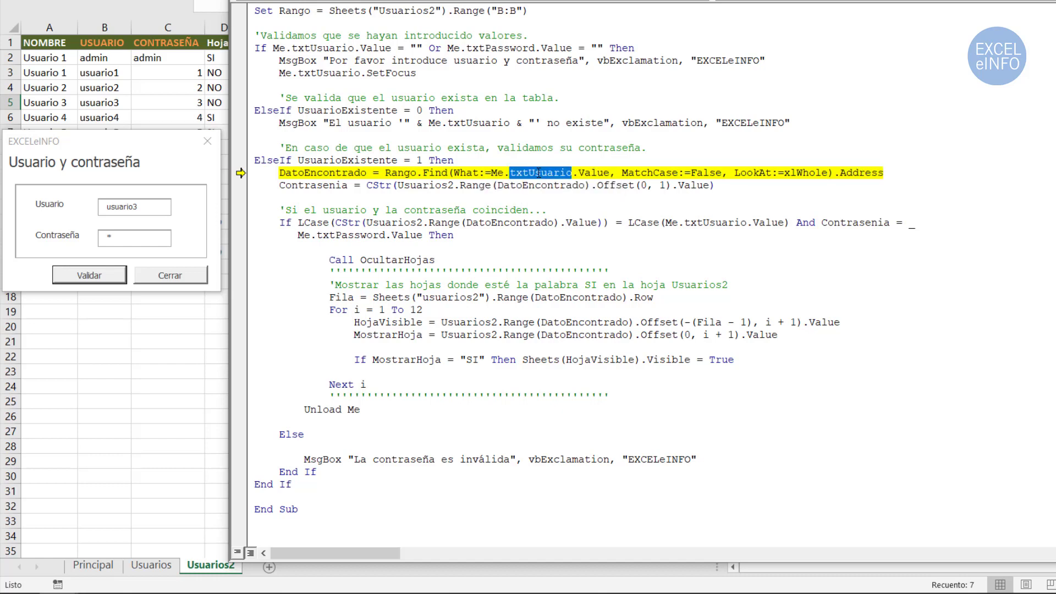
double_click(433, 173)
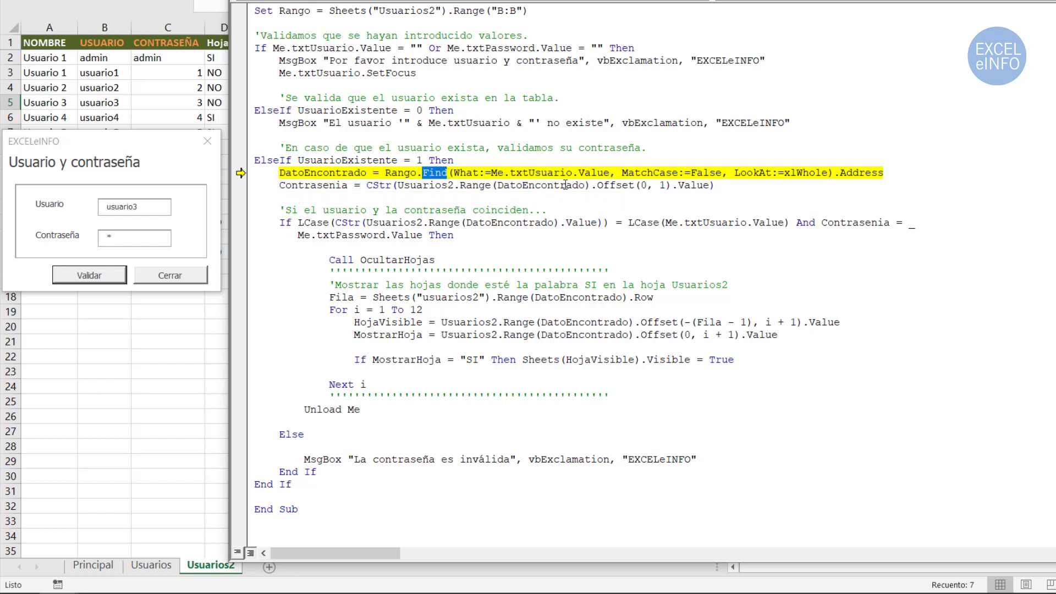
Step: Point out the column B search range and the DatoEncontrado Address result, then run the lookup
mouse_move(587, 173)
drag(385, 174, 416, 172)
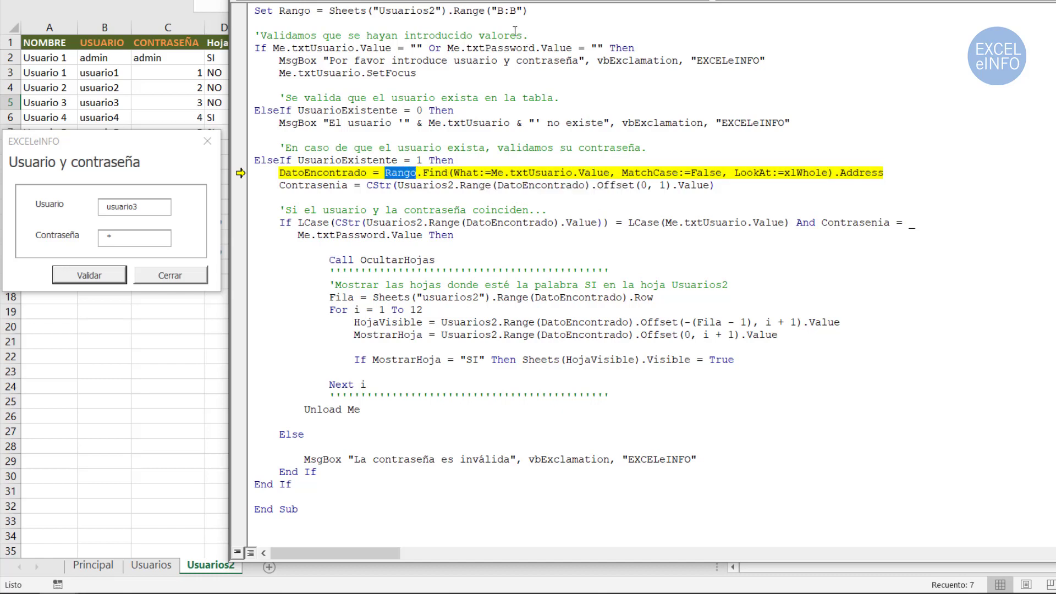
drag(491, 11, 523, 11)
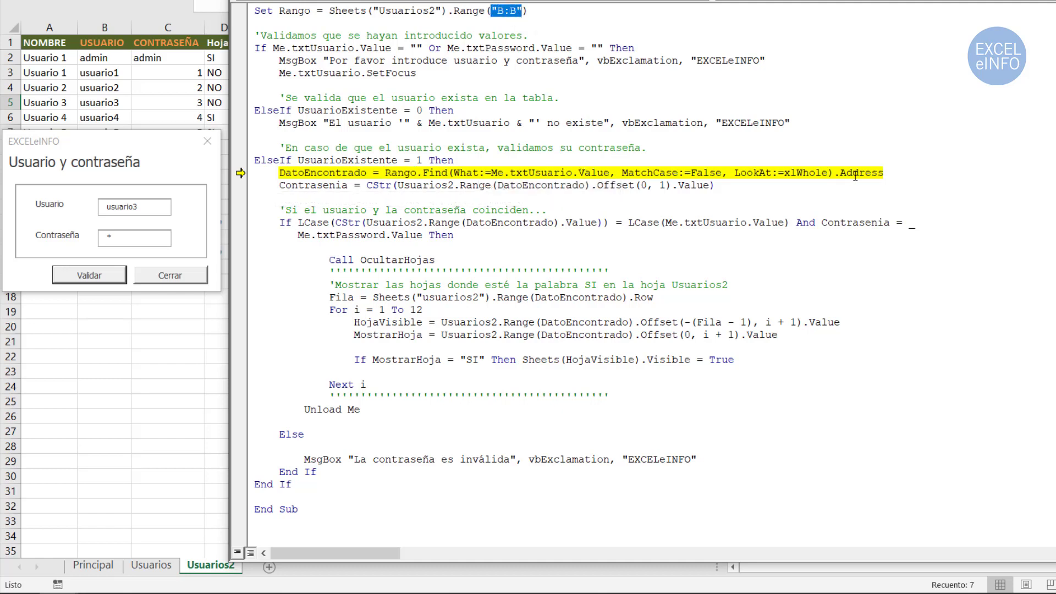
double_click(329, 173)
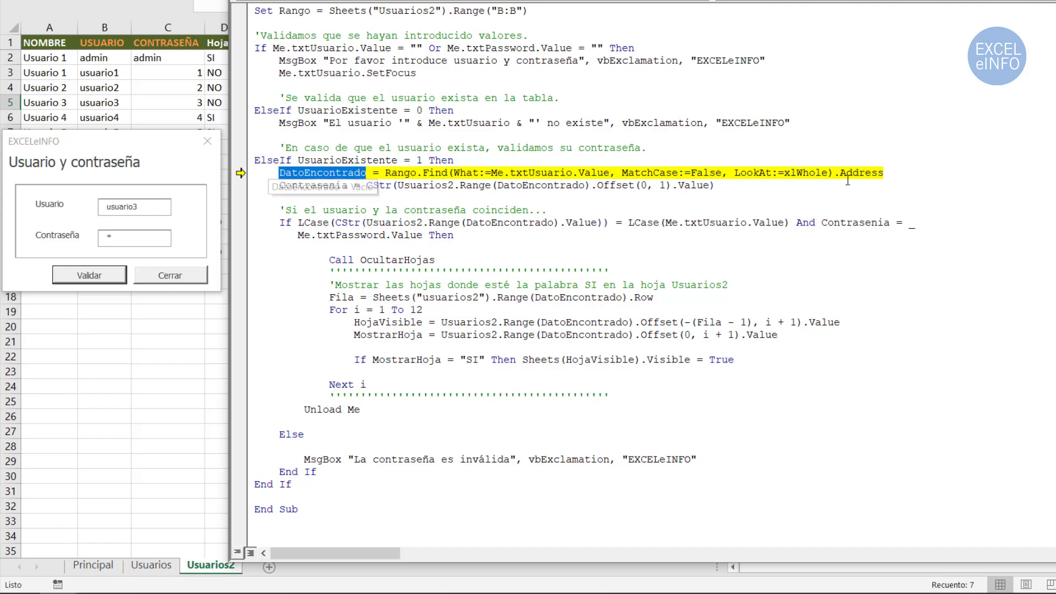
double_click(866, 173)
click(892, 175)
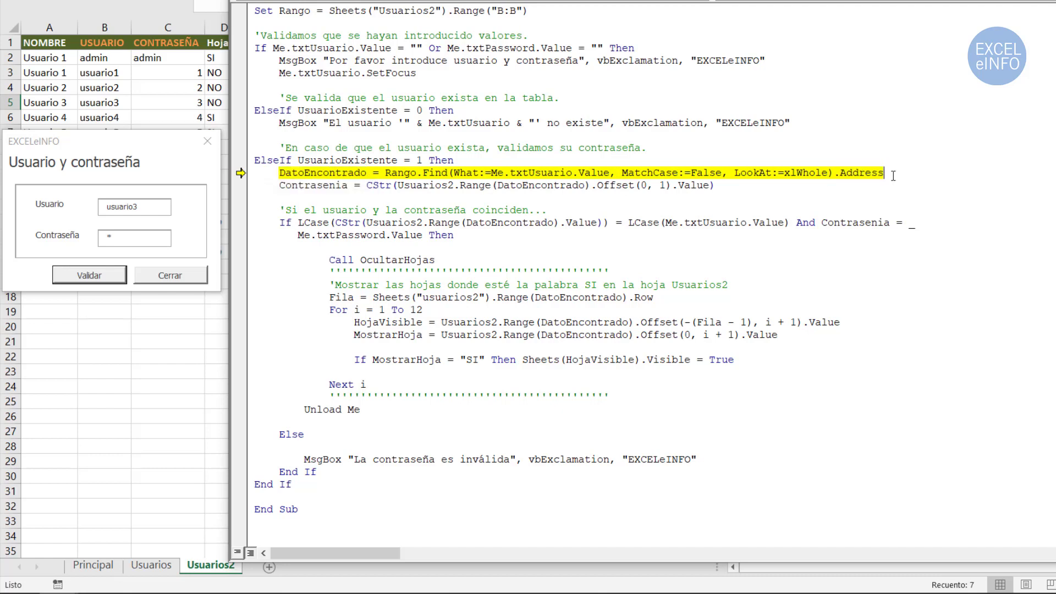
key(F8)
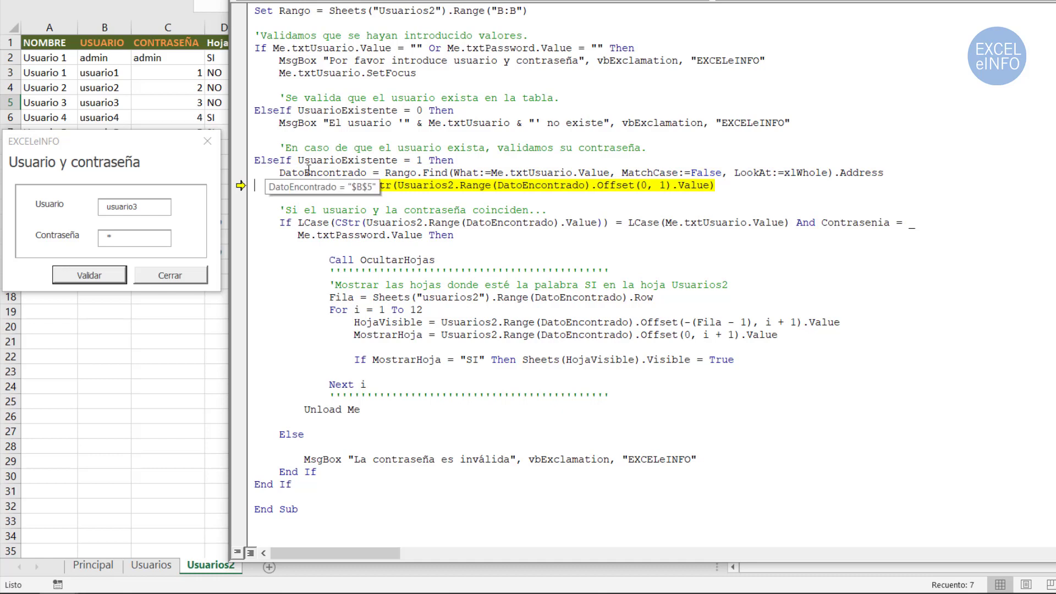
Step: Give cell B5, the usuario3 entry found at $B$5, a yellow fill from the mini toolbar
click(108, 104)
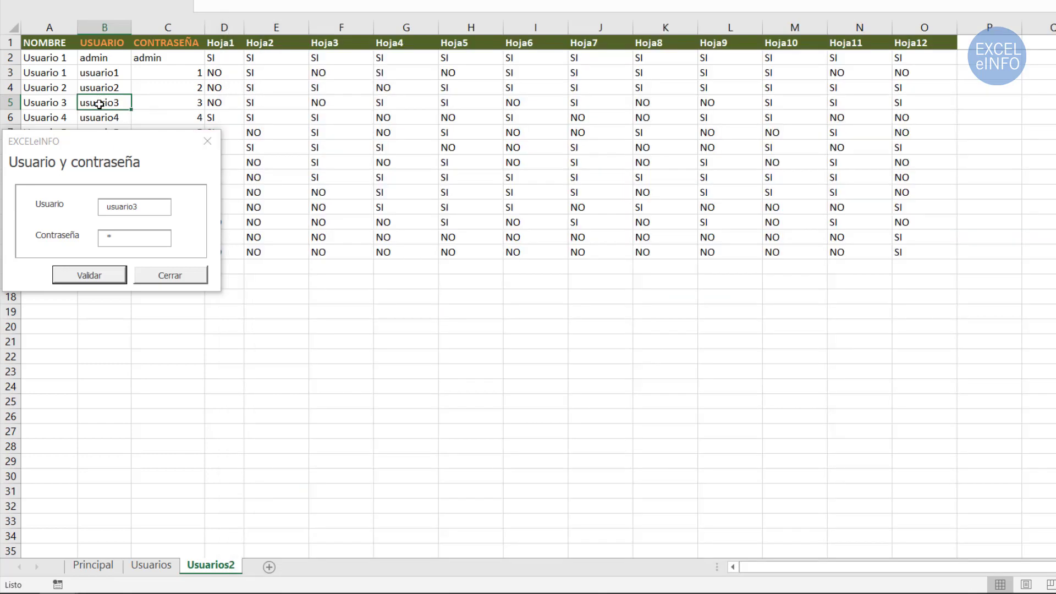
right_click(105, 102)
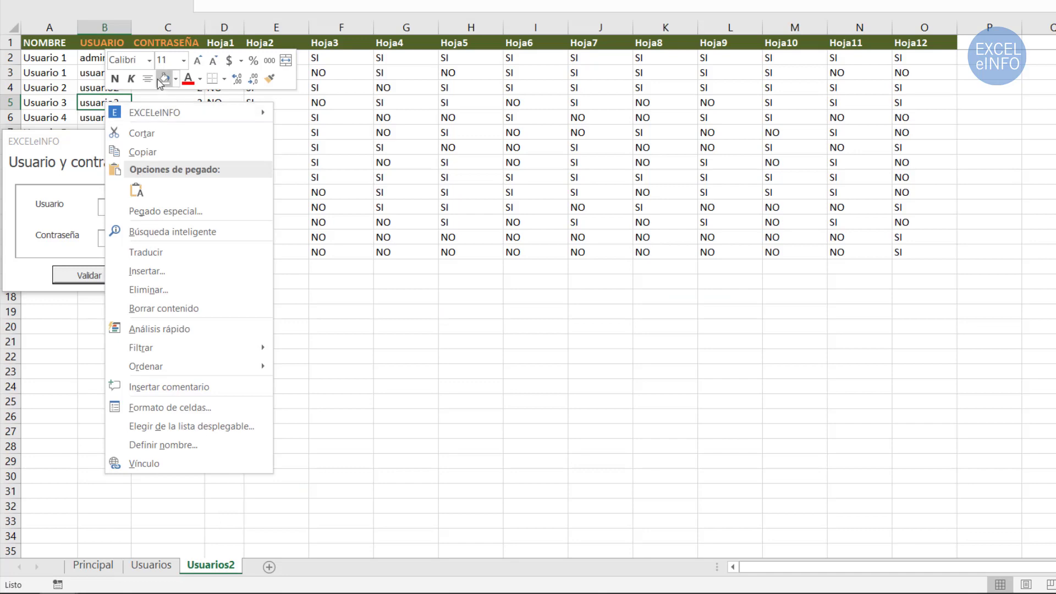
click(176, 80)
click(176, 79)
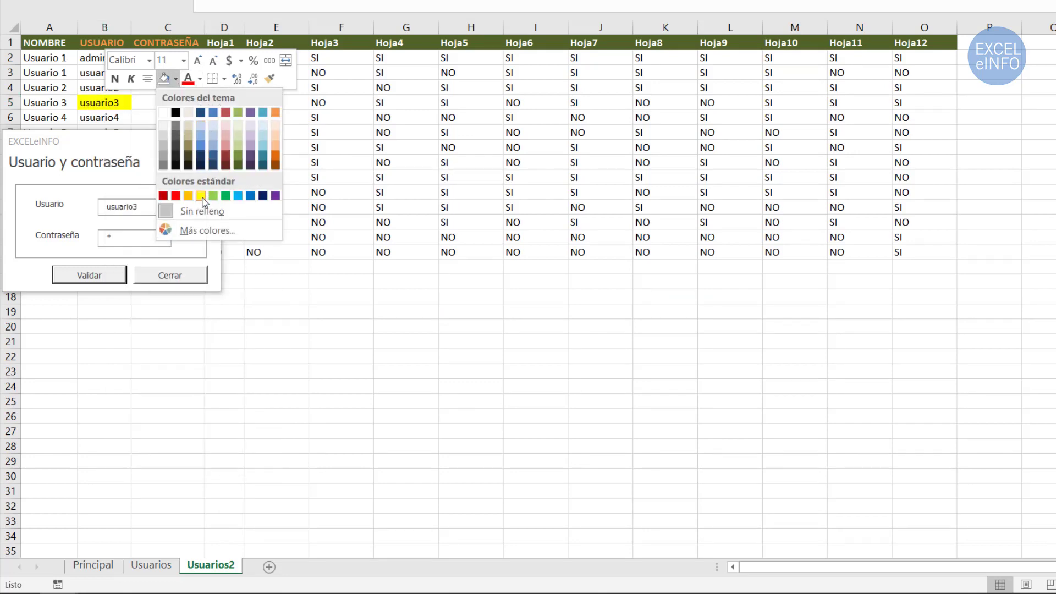
click(200, 192)
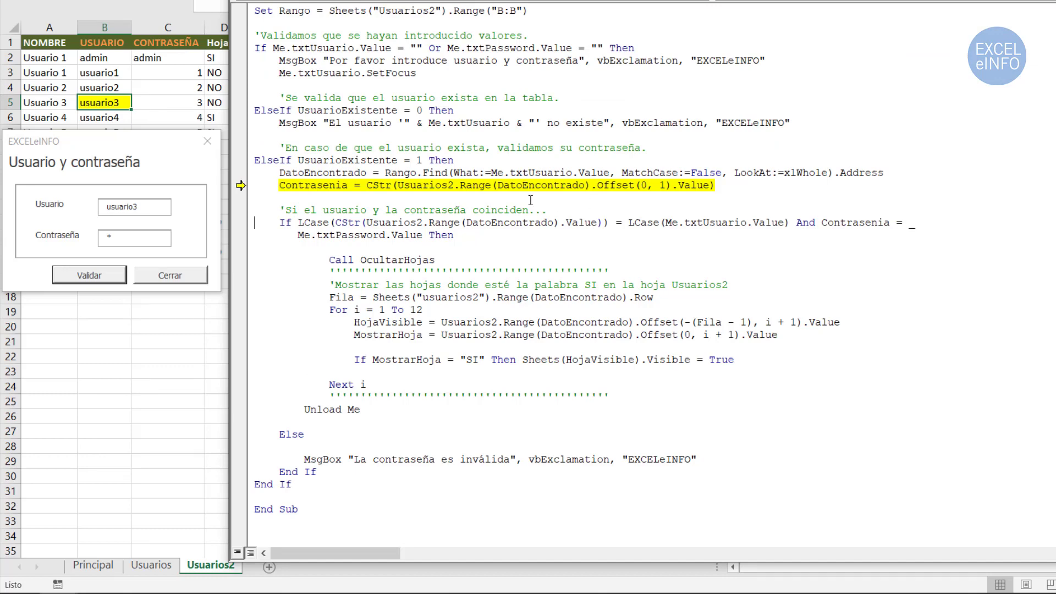
Step: Step past the Contrasenia line, confirming its one-column offset reads usuario3's password from C5
click(178, 106)
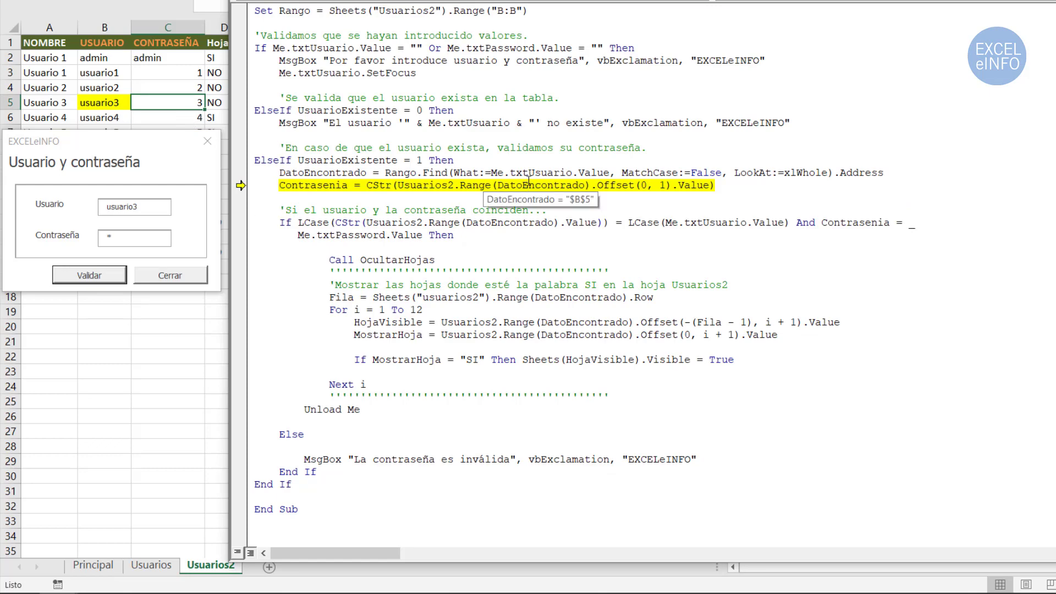
click(104, 102)
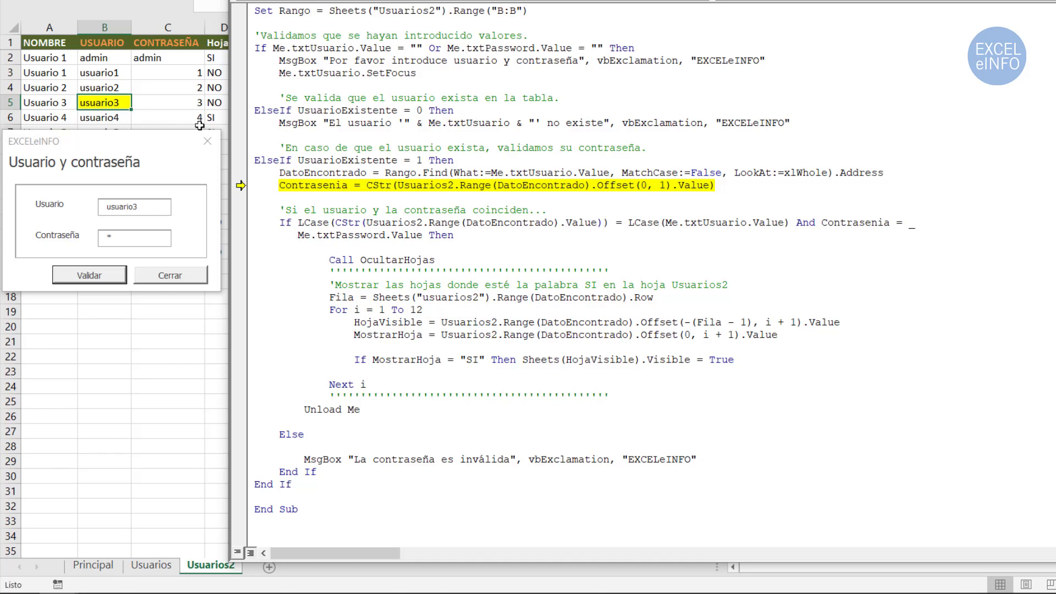
mouse_move(651, 186)
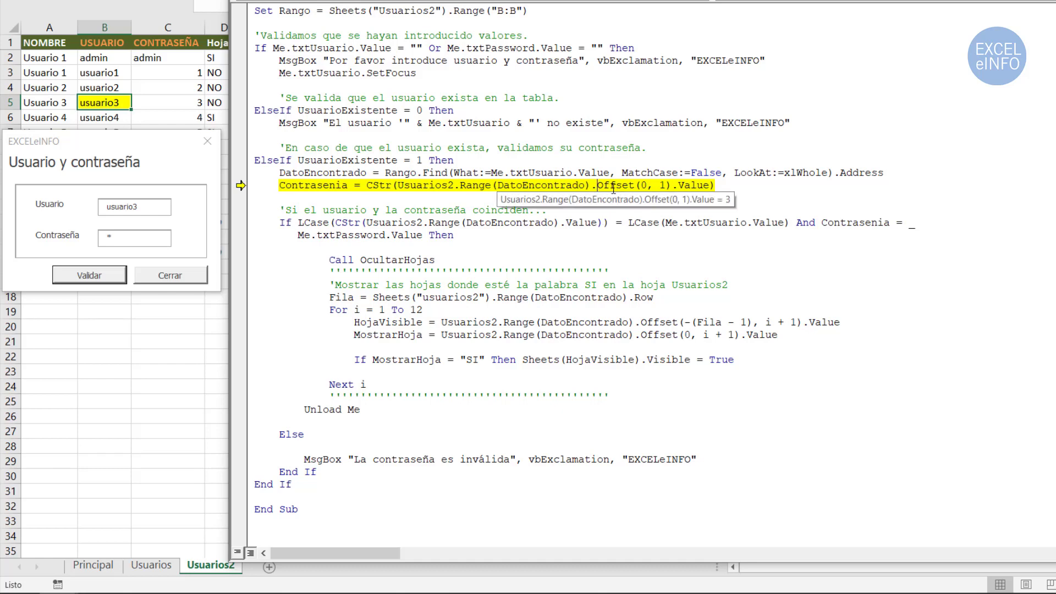
double_click(662, 185)
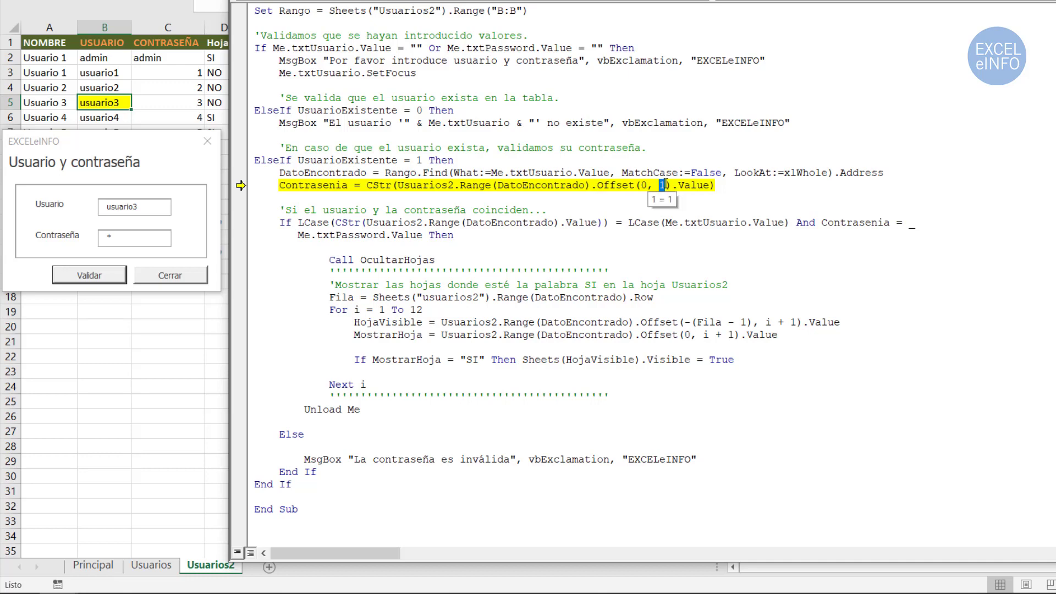
click(174, 104)
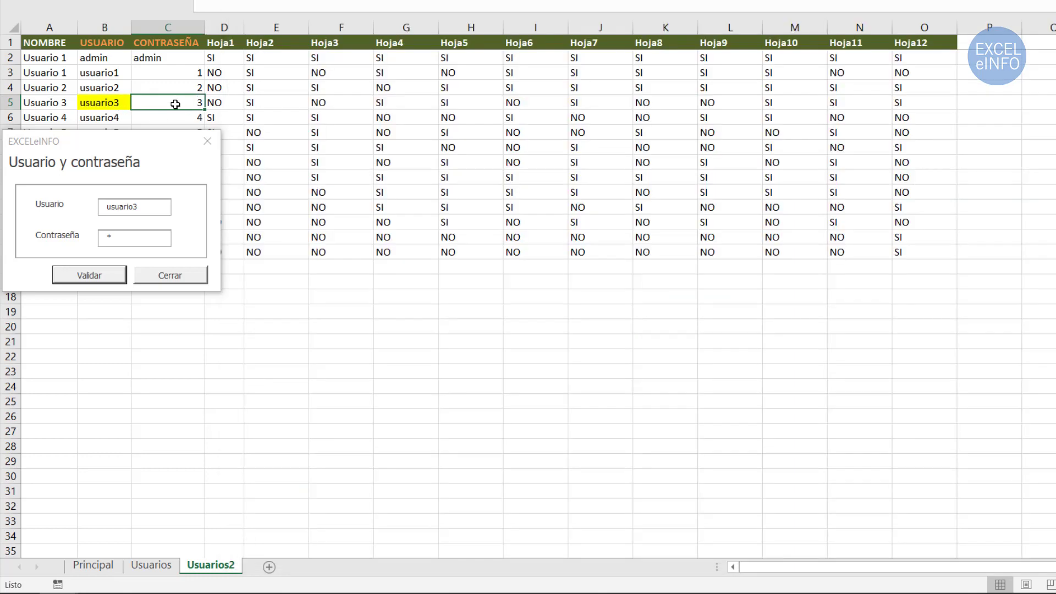
key(alt+Tab)
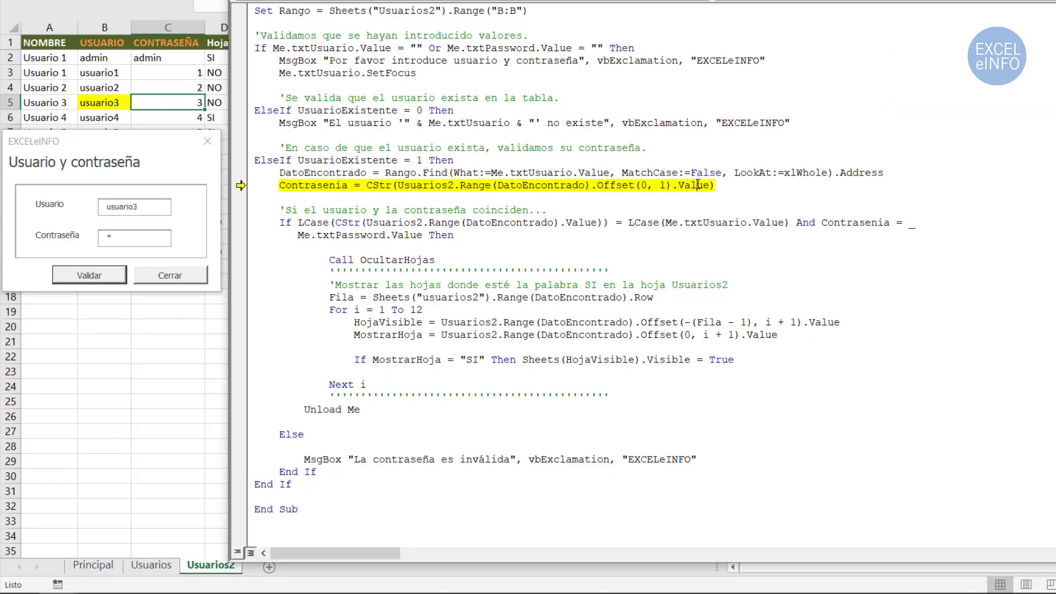
double_click(692, 184)
click(730, 187)
key(F8)
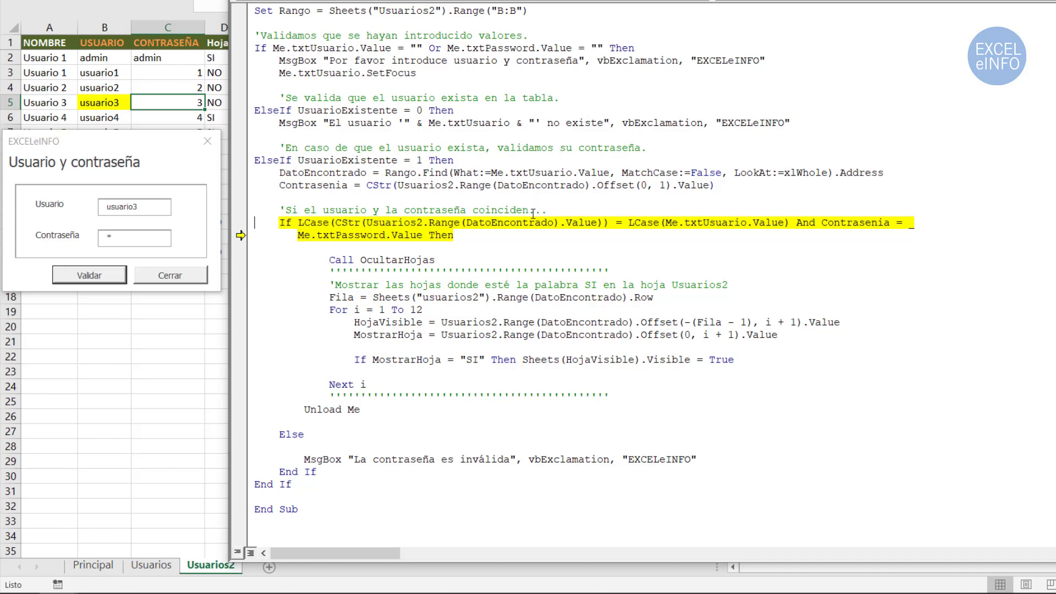
mouse_move(530, 222)
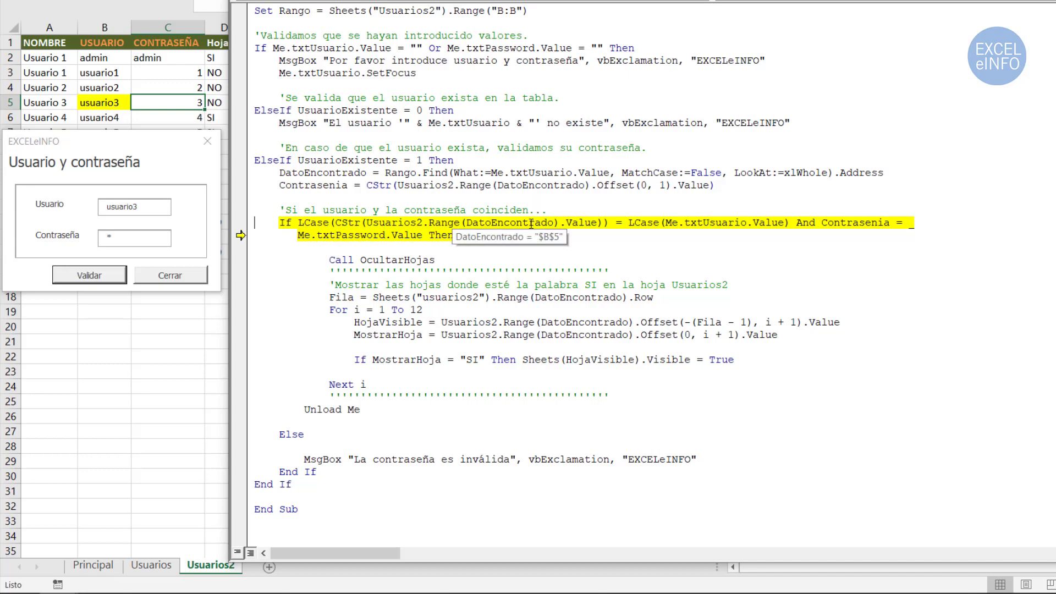
Step: Step through the If LCase check, comparing username and password with cell B5 and the login form
click(115, 102)
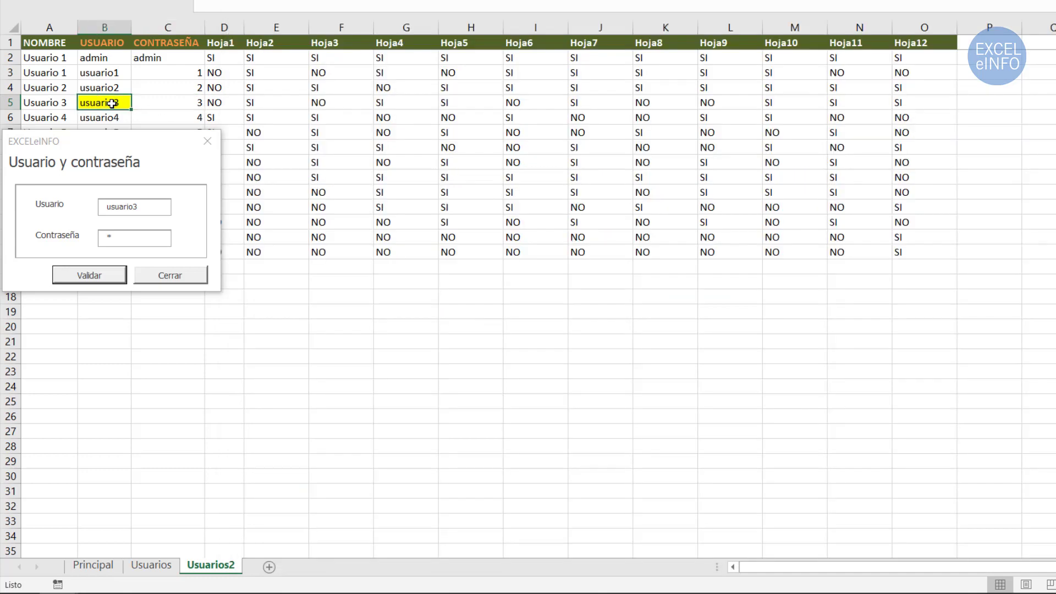
key(alt+F11)
drag(614, 222, 633, 222)
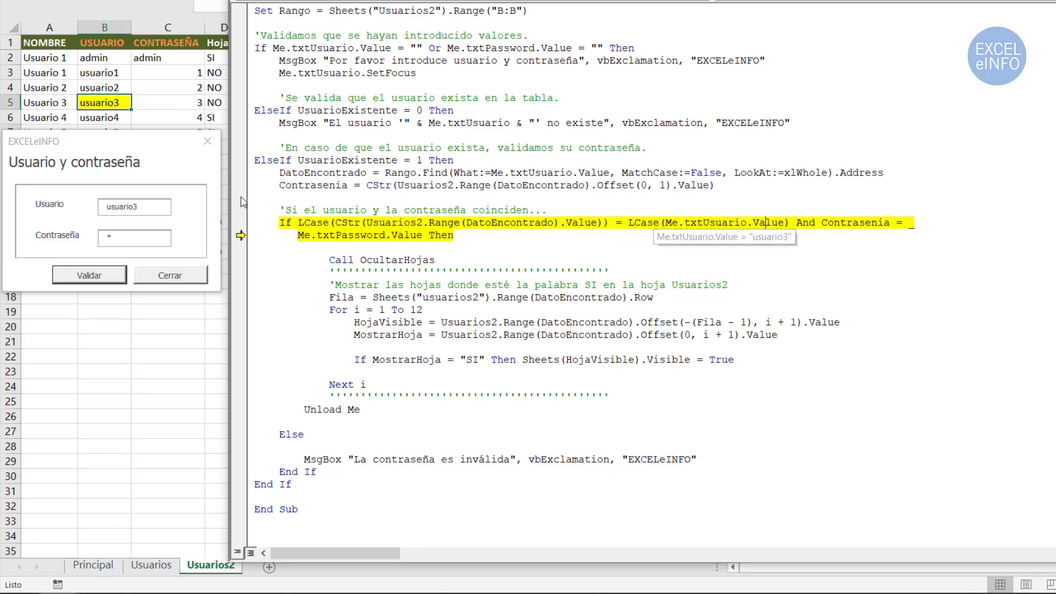
click(162, 212)
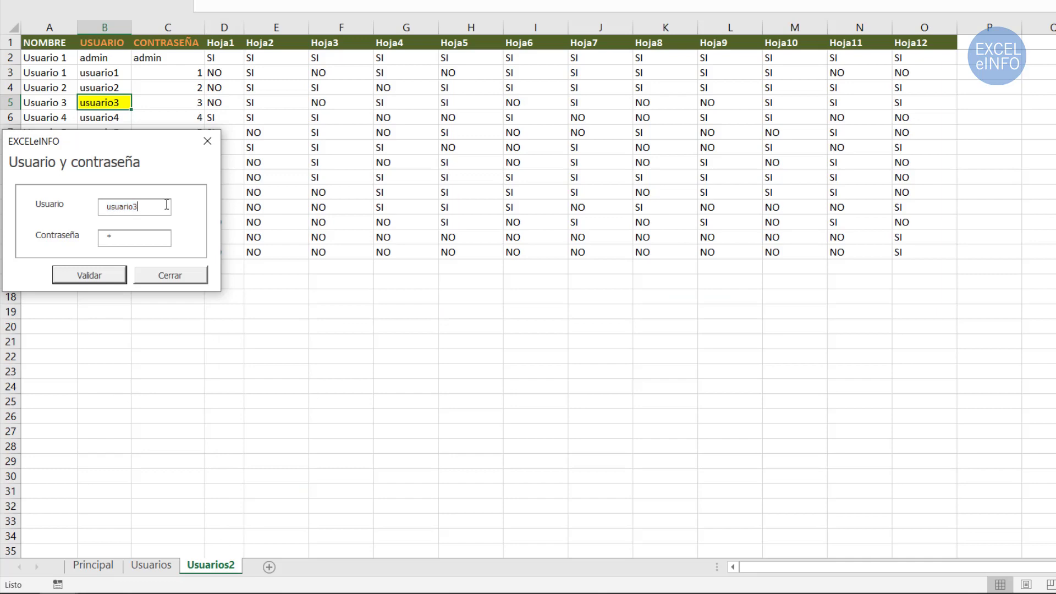
key(alt+F11)
drag(795, 222, 811, 225)
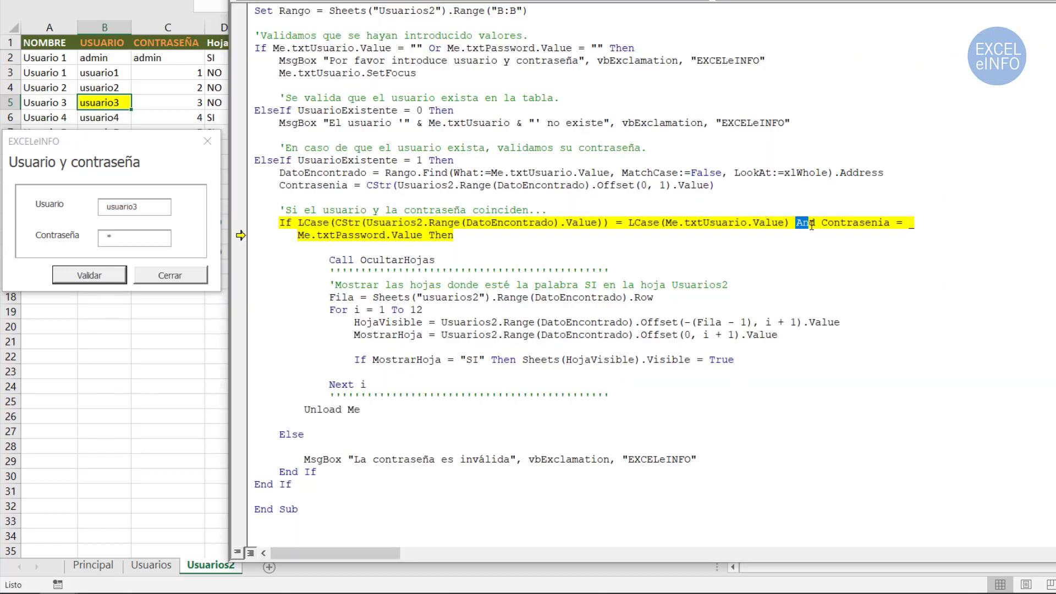
click(858, 222)
double_click(408, 237)
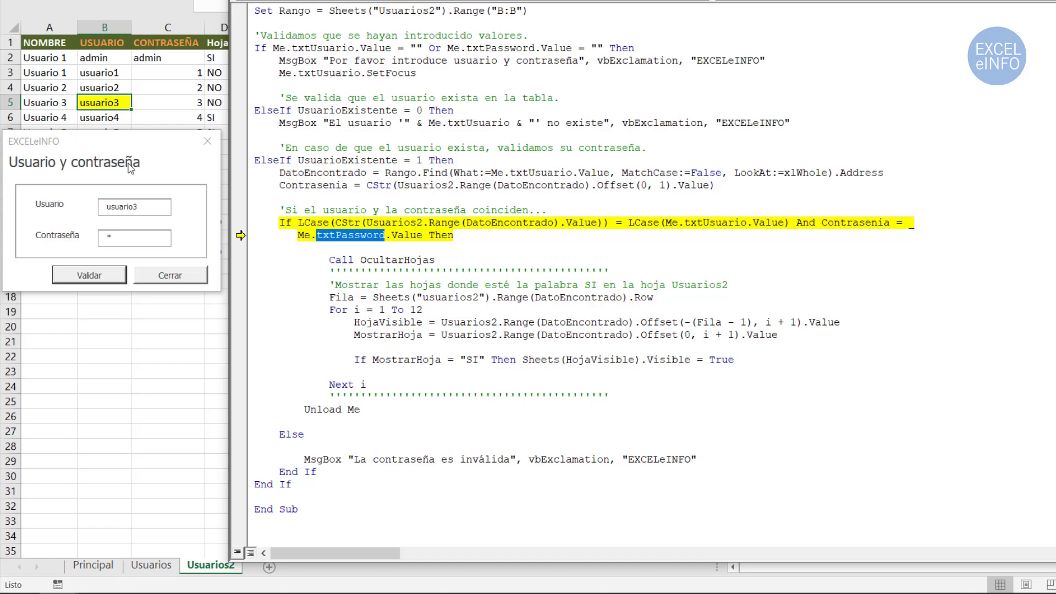
click(500, 233)
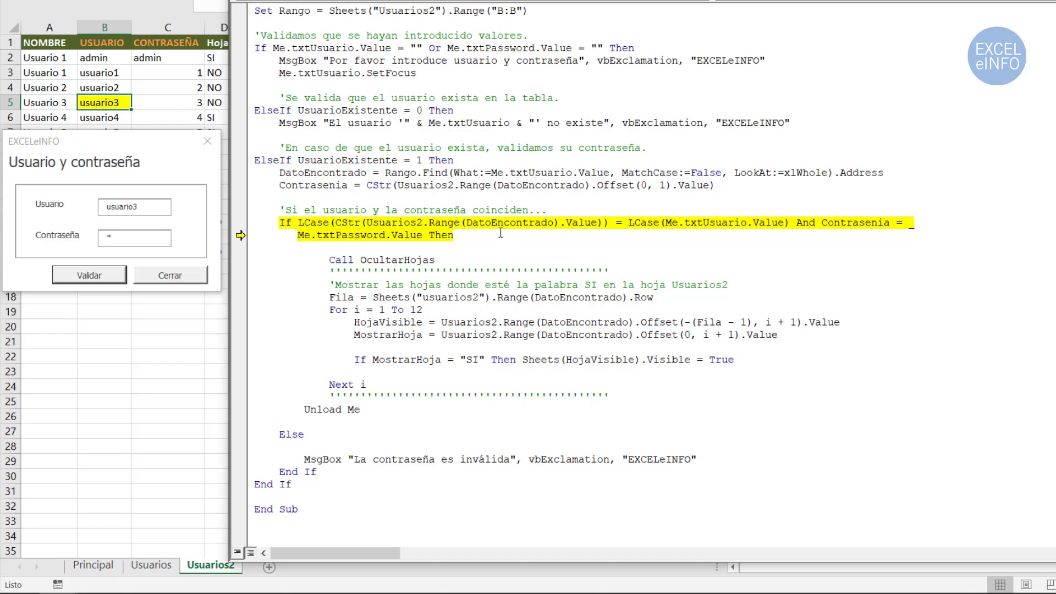
key(F8)
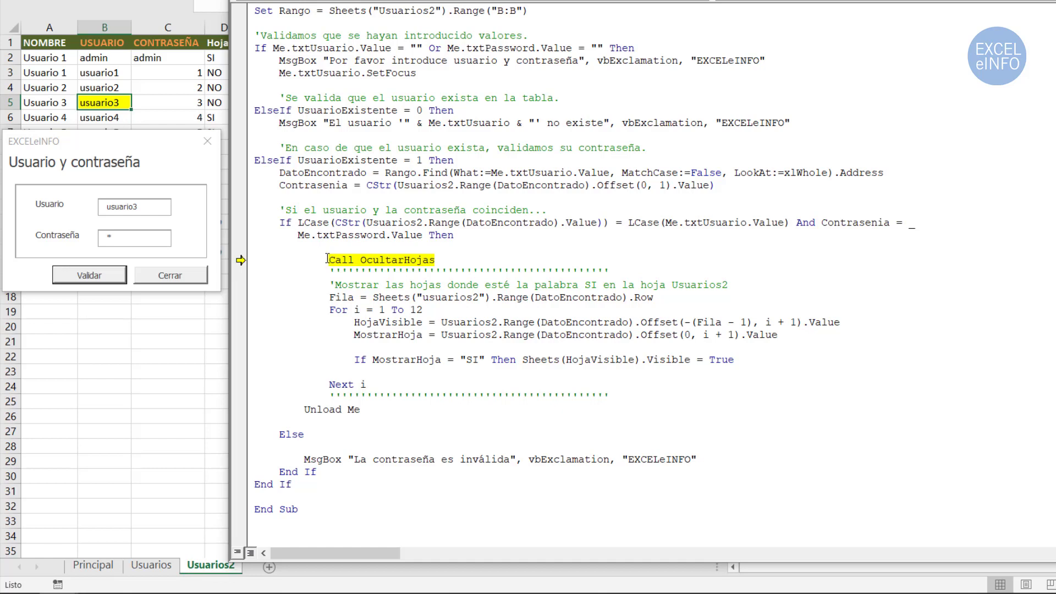
Step: Comment out the Call OcultarHojas line with an apostrophe
text(')
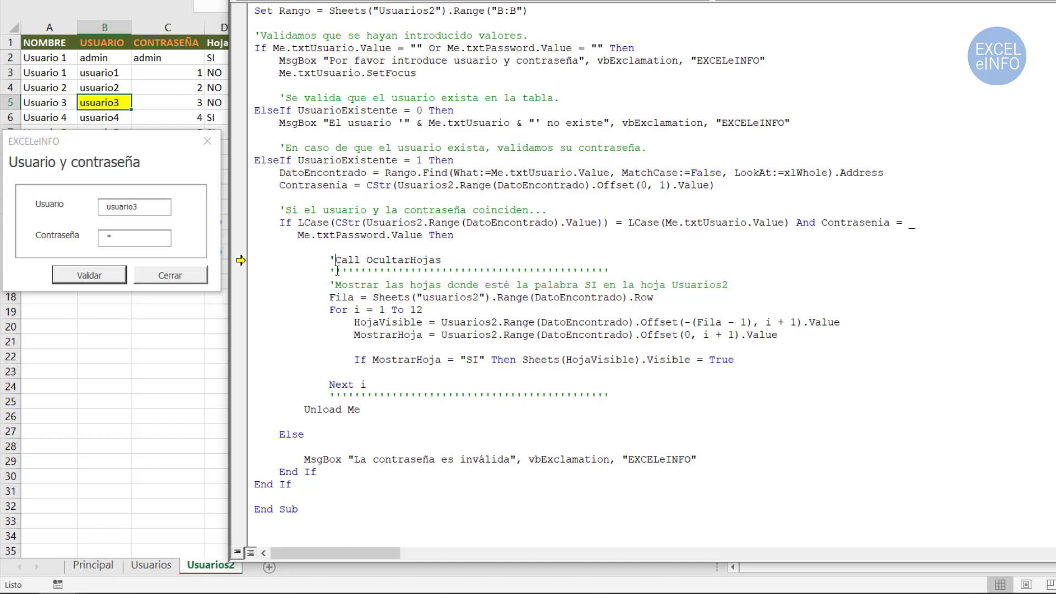
key(shift+Left)
click(474, 259)
drag(334, 260, 430, 260)
click(452, 262)
Step: Run the Fila row lookup and confirm Fila holds row 5 from DatoEncontrado
key(F8)
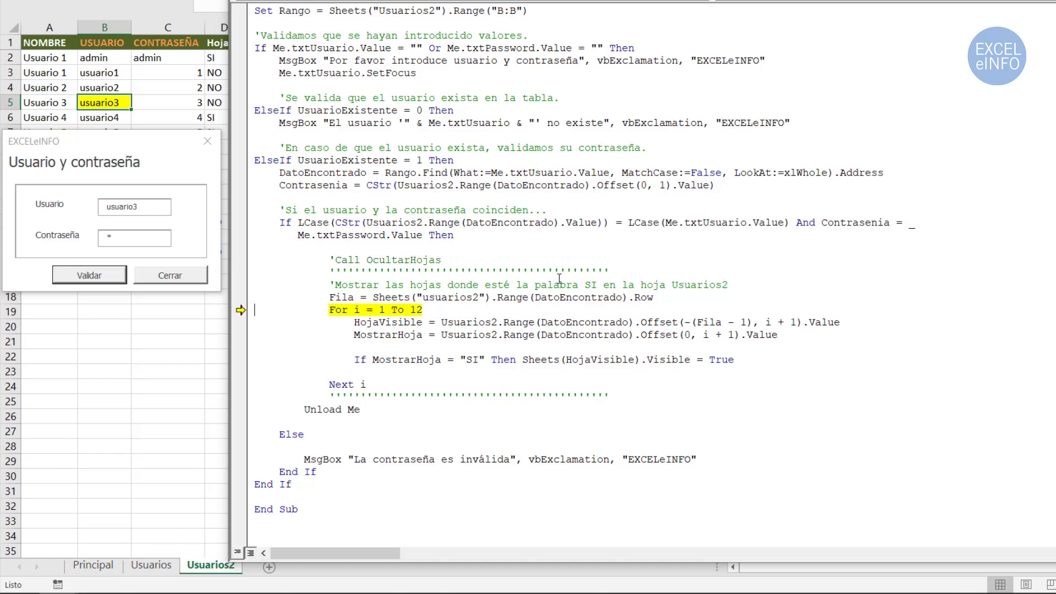
click(731, 294)
drag(324, 299, 684, 298)
click(683, 299)
mouse_move(341, 297)
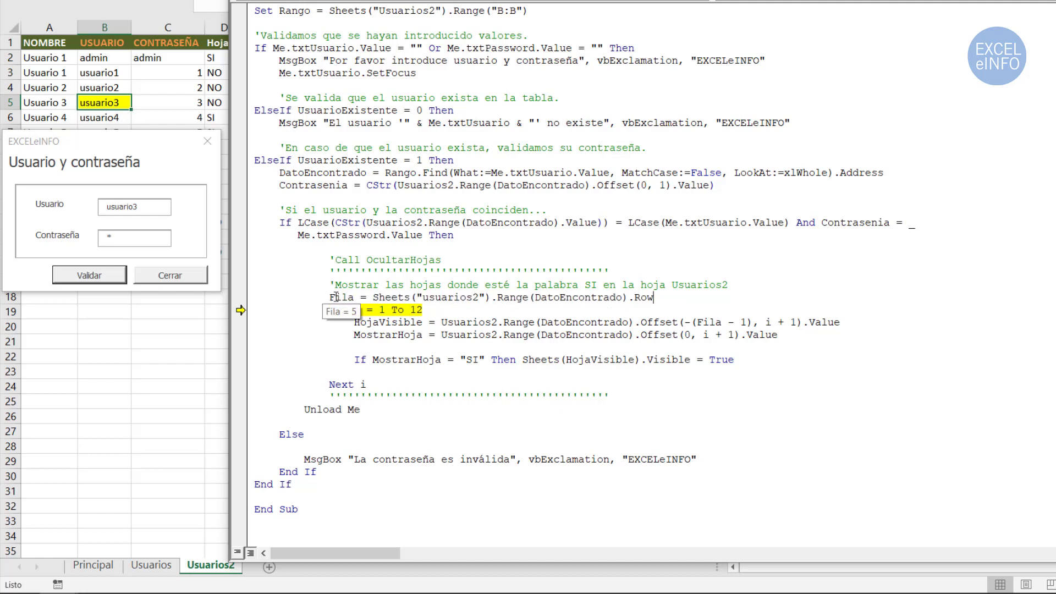
double_click(644, 297)
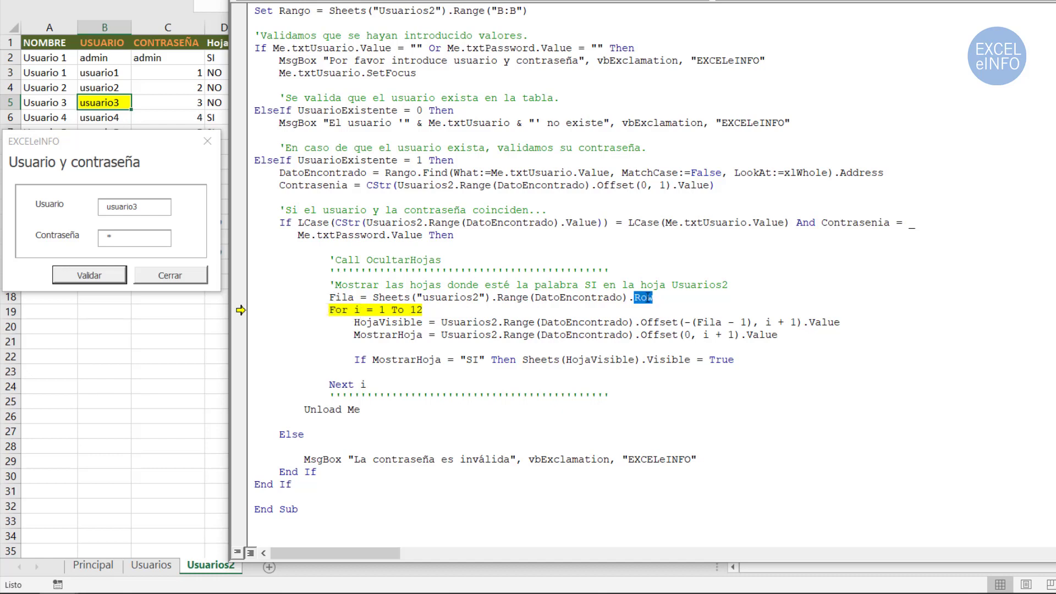
double_click(585, 297)
mouse_move(577, 298)
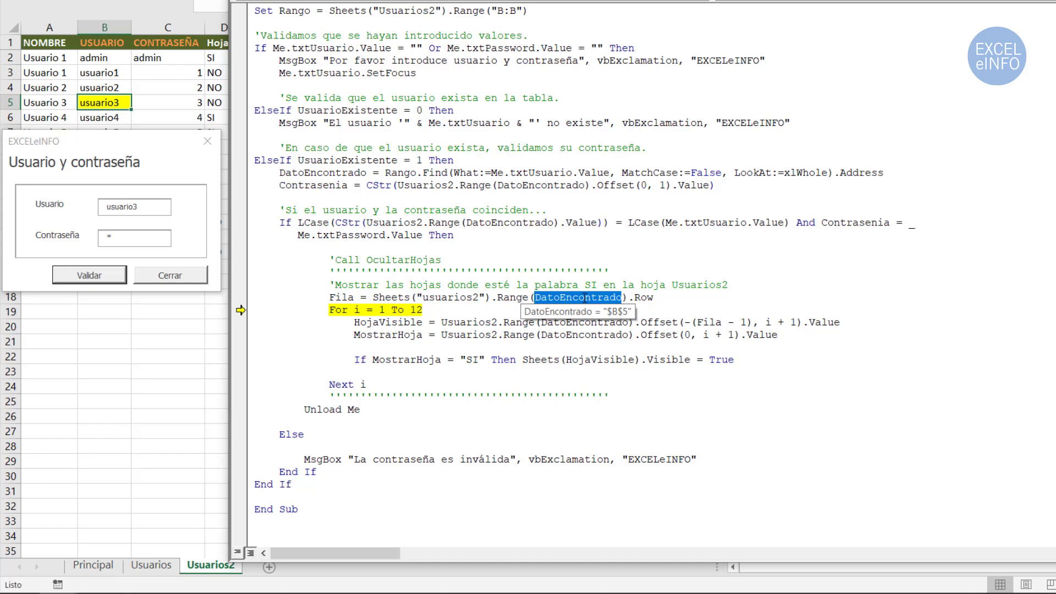
click(99, 103)
key(alt+Tab)
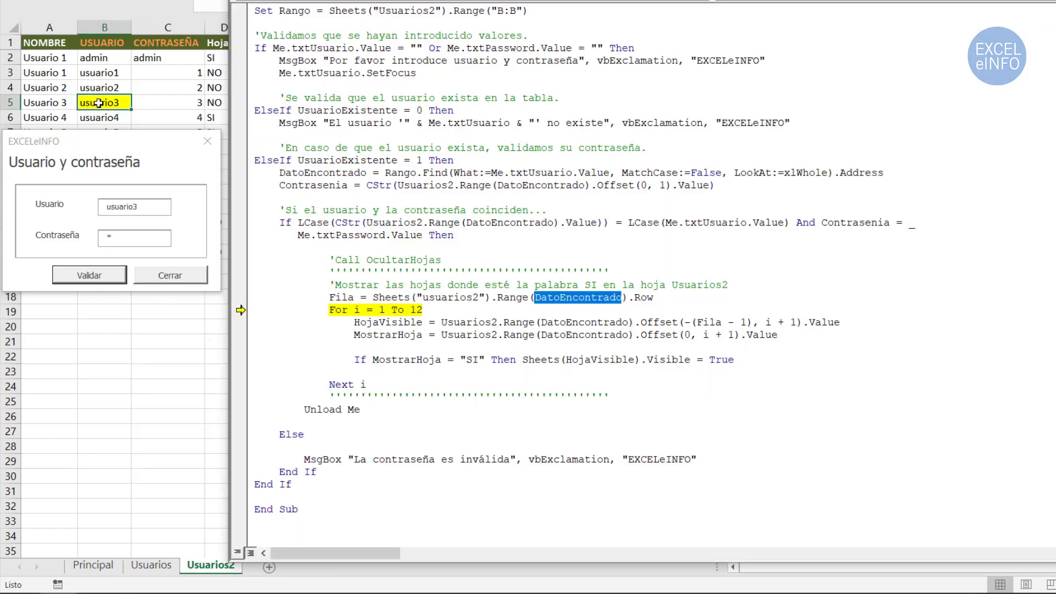
click(343, 299)
double_click(342, 298)
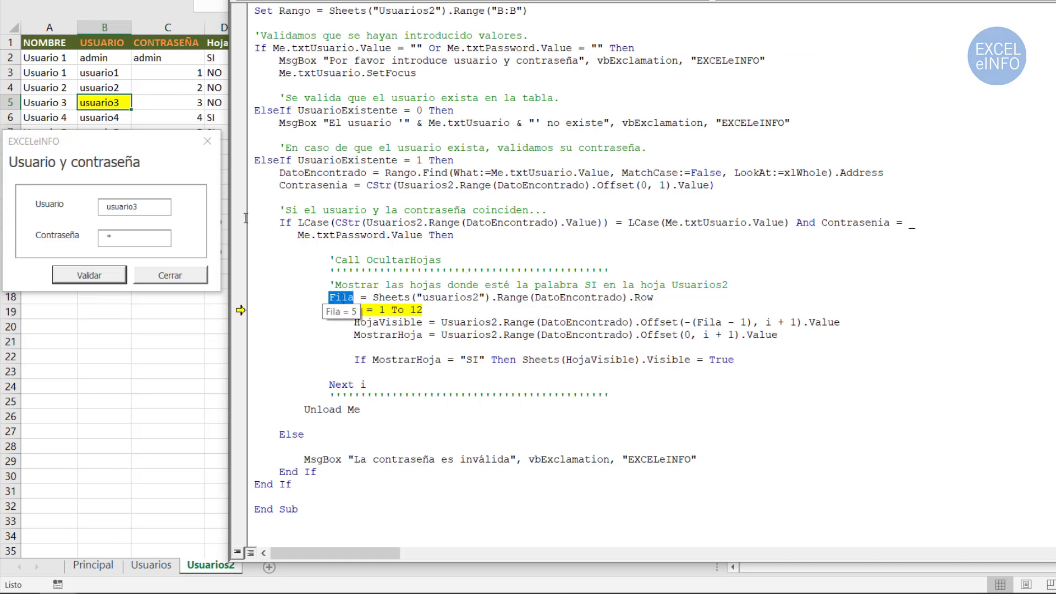
key(alt+Tab)
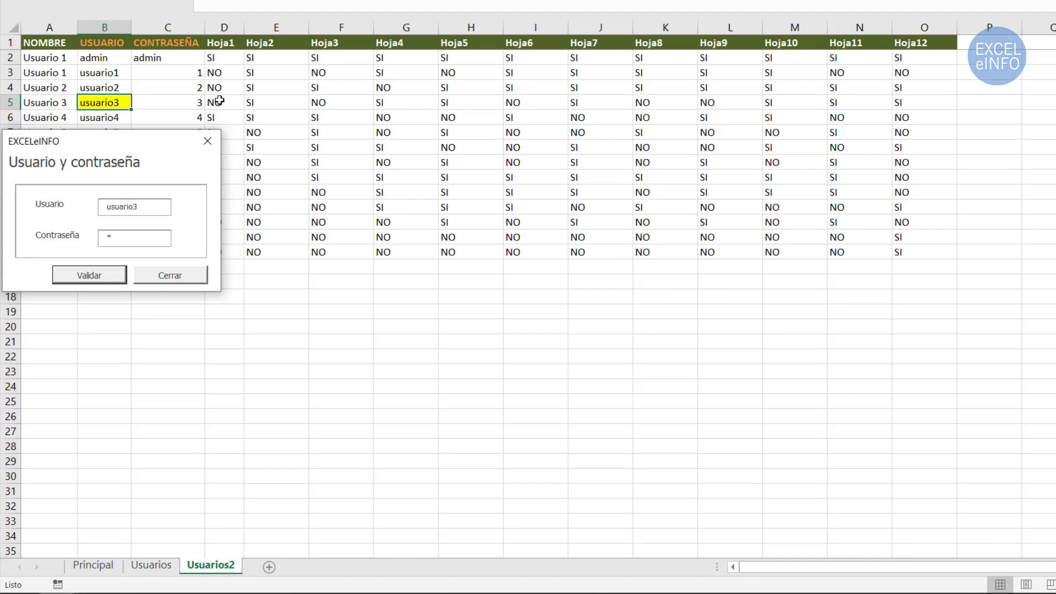
Step: Select usuario3's row 5 and its twelve SI/NO values in D5:O5
drag(218, 102, 902, 103)
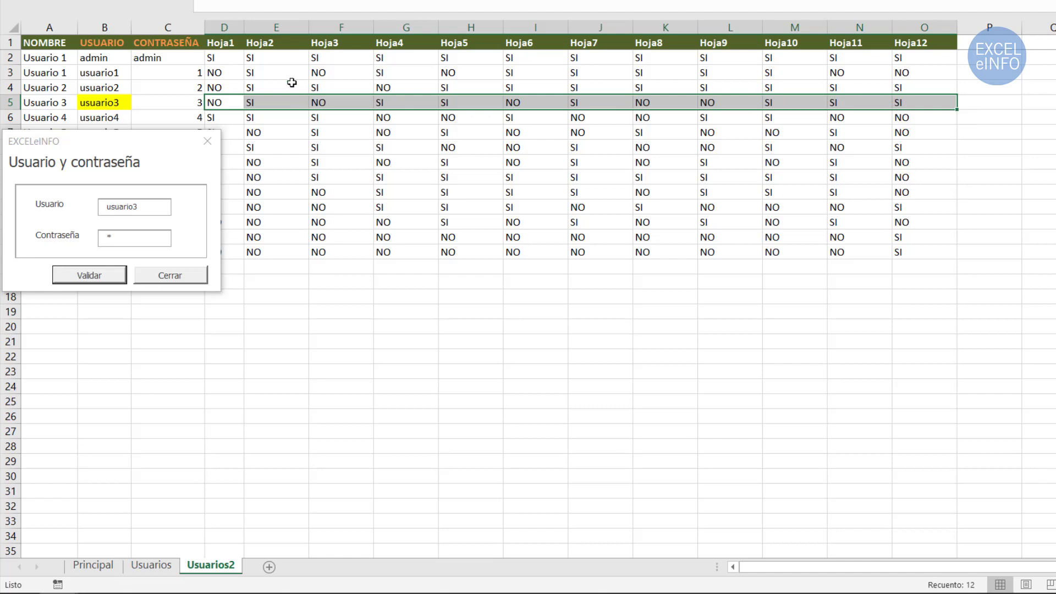
drag(224, 43, 896, 47)
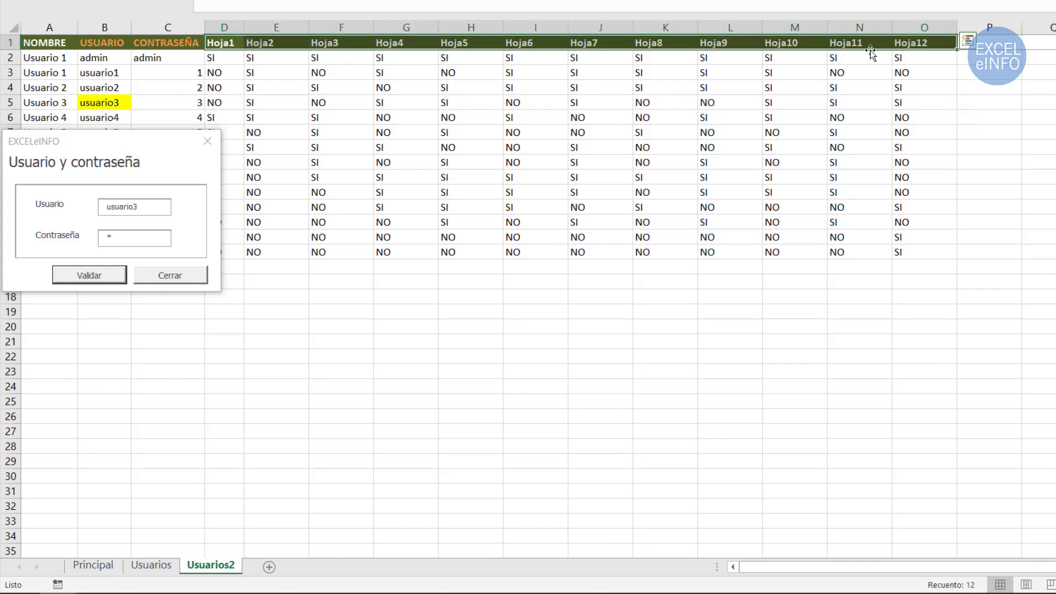
mouse_move(51, 101)
mouse_down()
mouse_move(764, 103)
mouse_move(869, 116)
mouse_move(895, 106)
mouse_up()
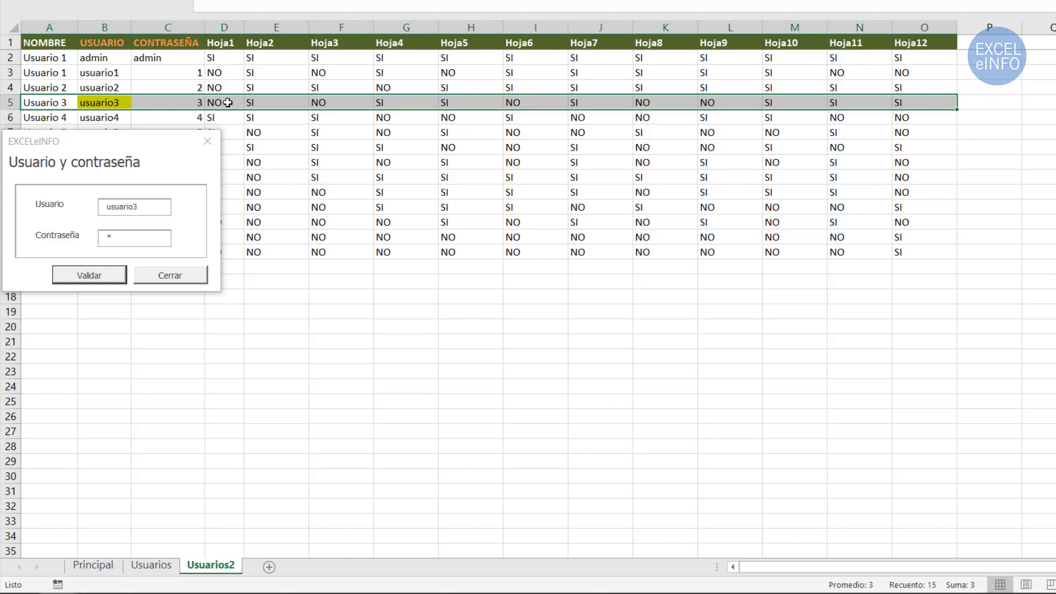
drag(227, 103, 897, 103)
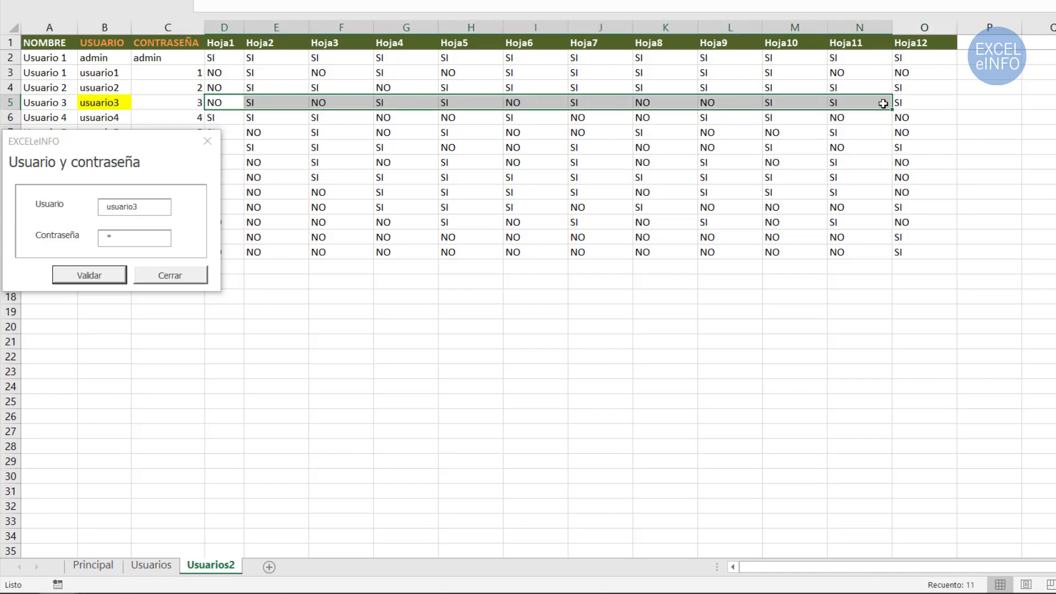
key(alt+F11)
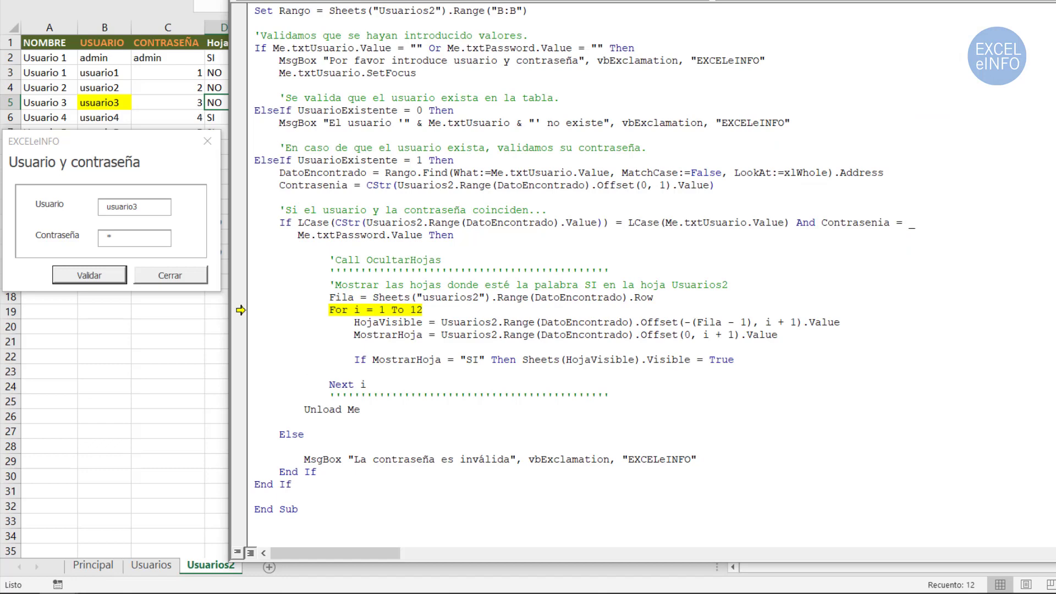
key(alt+F11)
Step: Match the Hoja1–Hoja12 headers D1:O1 to the For i = 1 To 12 loop and its body
drag(225, 44, 917, 33)
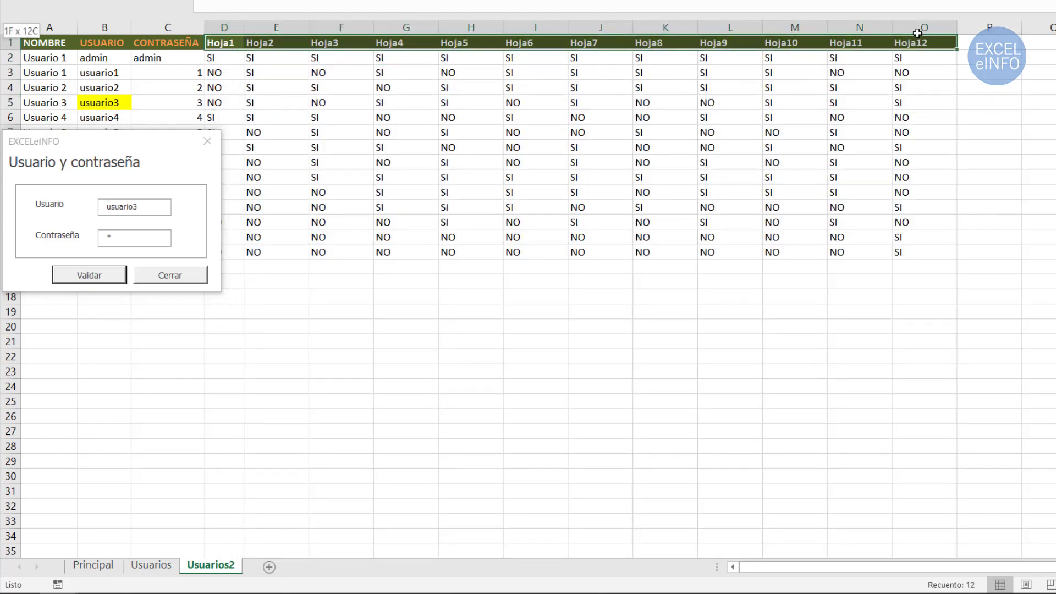
key(alt+Tab)
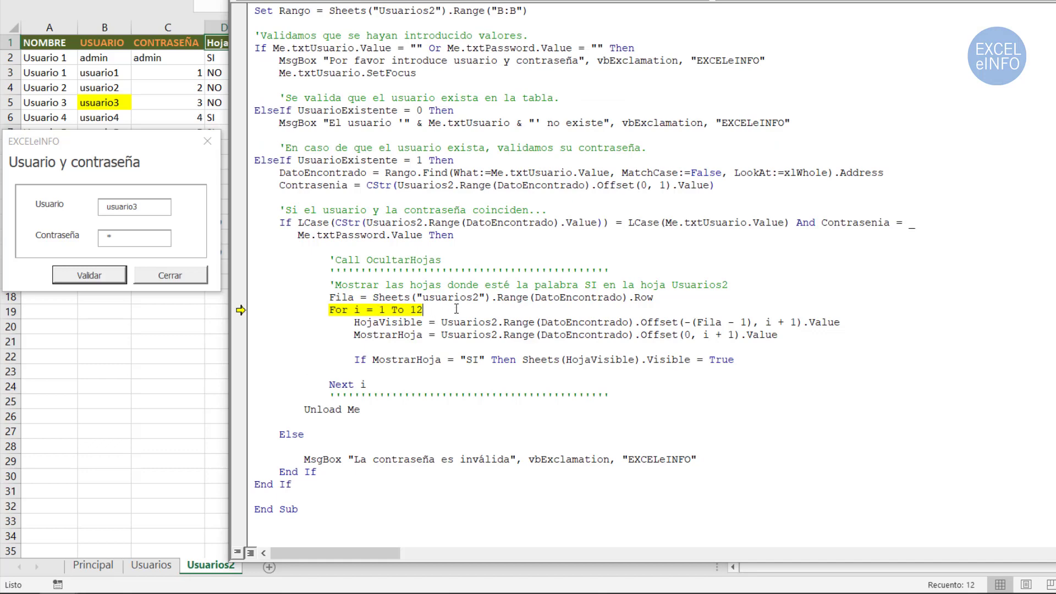
key(alt+Tab)
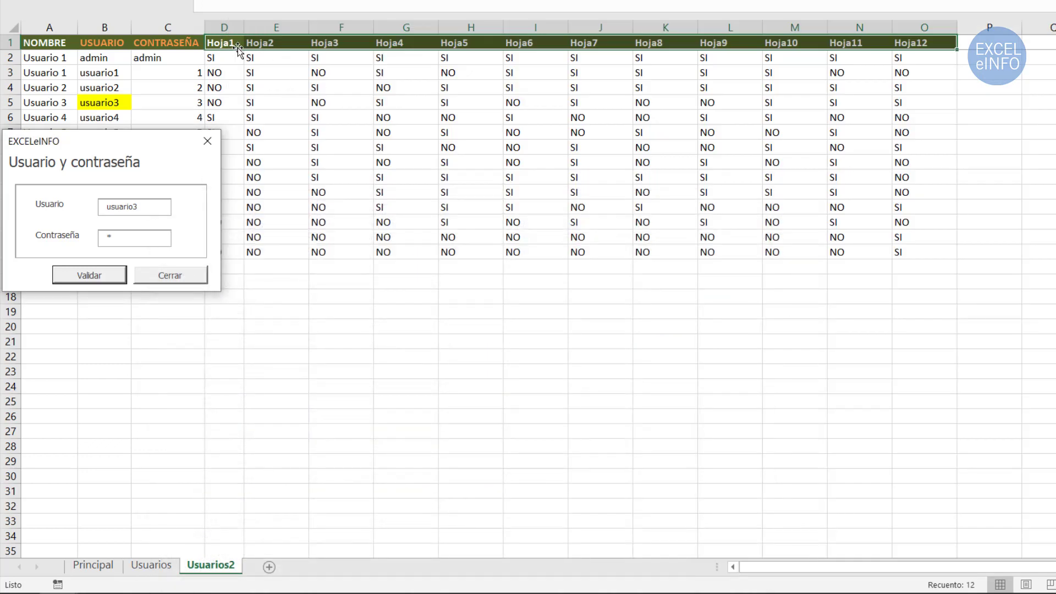
drag(228, 42, 935, 43)
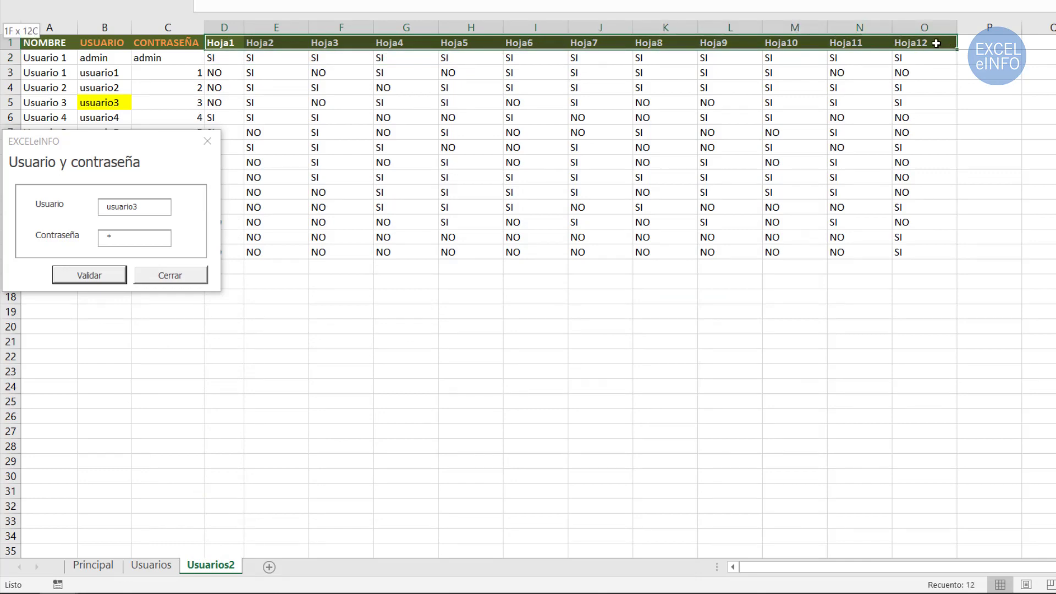
key(alt+Tab)
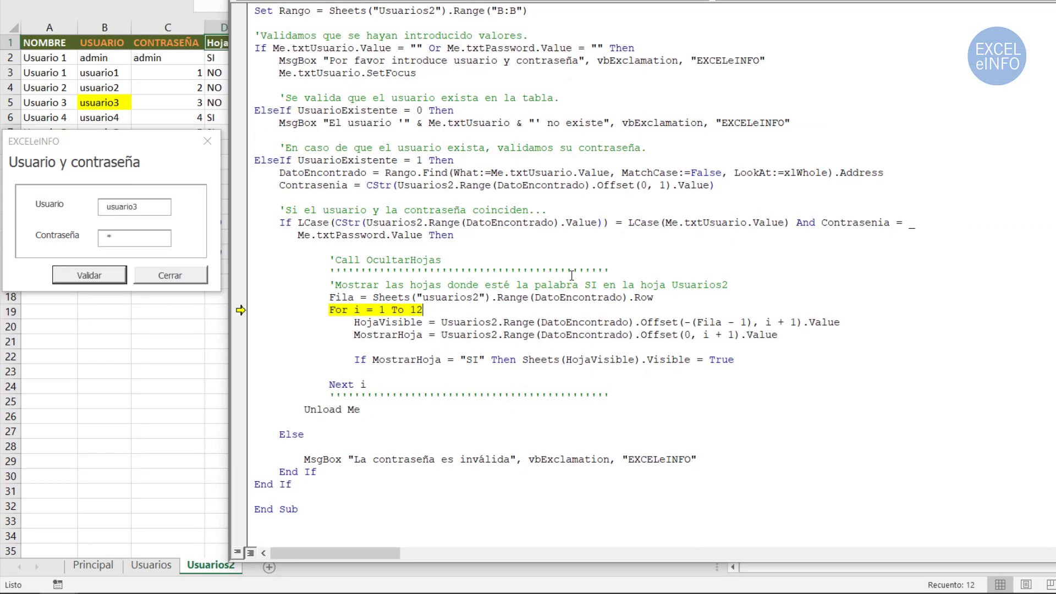
drag(409, 310, 425, 302)
click(437, 312)
drag(794, 368, 246, 326)
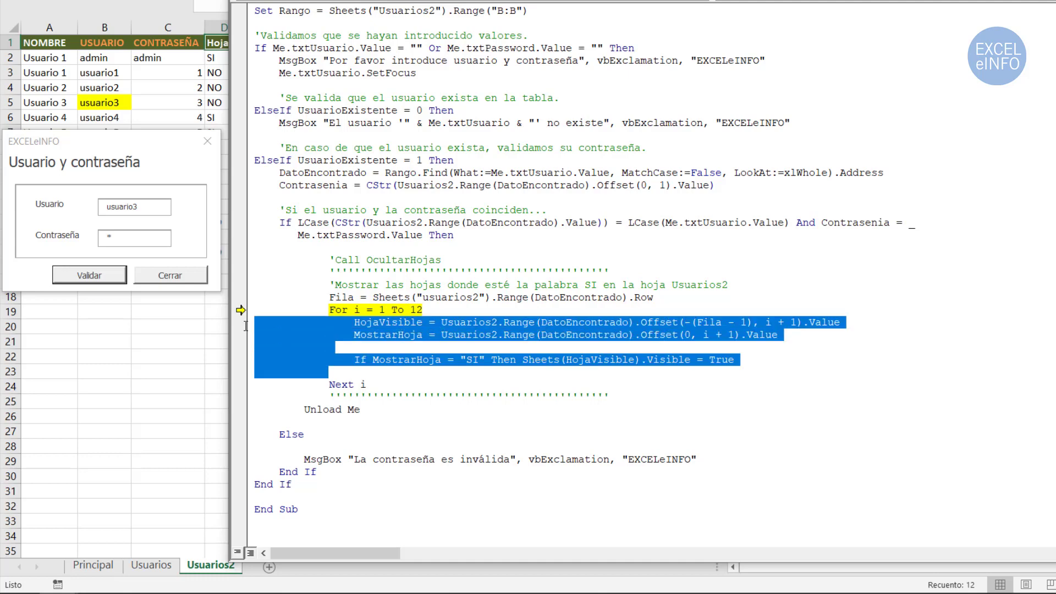
key(alt+F11)
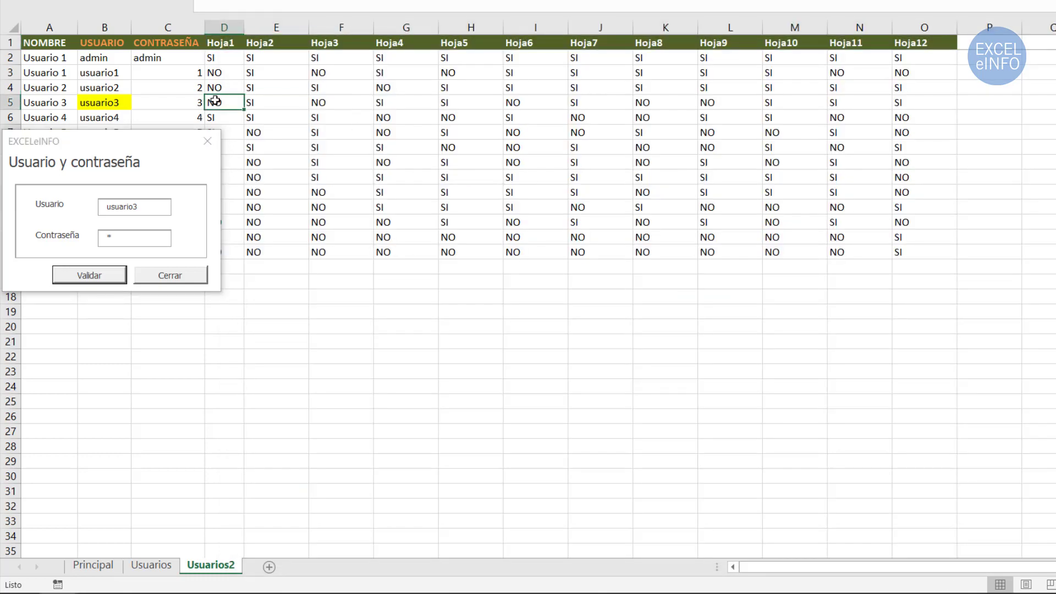
Step: Check usuario3's Hoja2–Hoja8 entries in E5:K5 and columns K and L
click(273, 105)
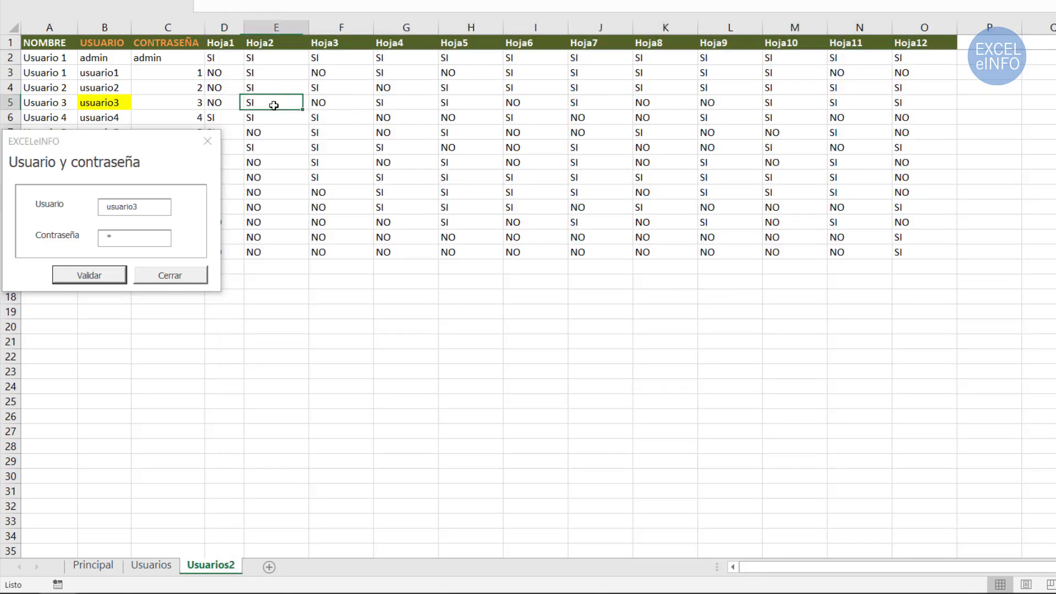
click(335, 103)
click(384, 104)
click(472, 103)
click(534, 103)
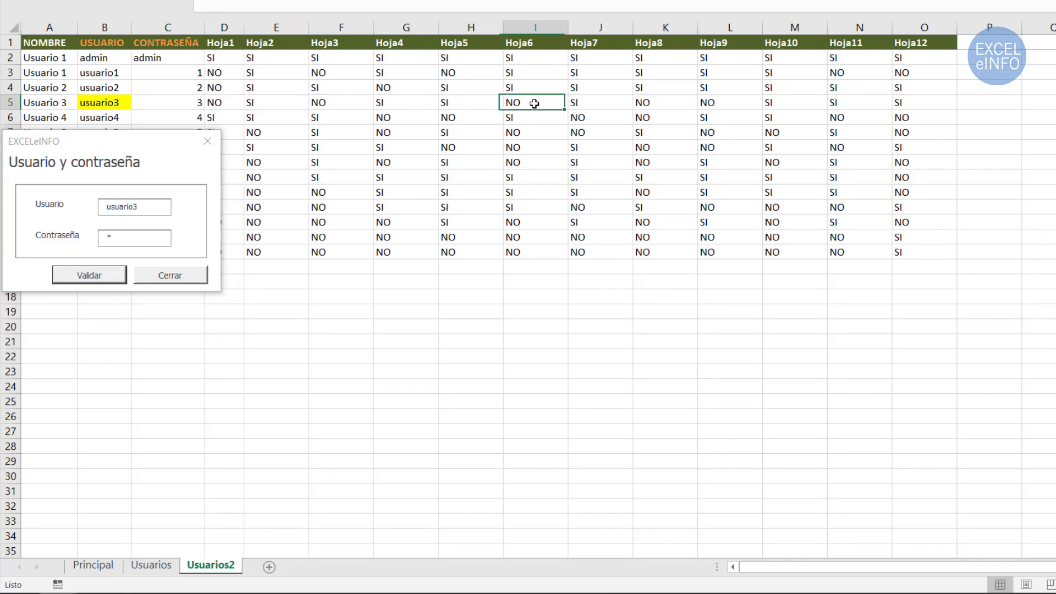
click(581, 104)
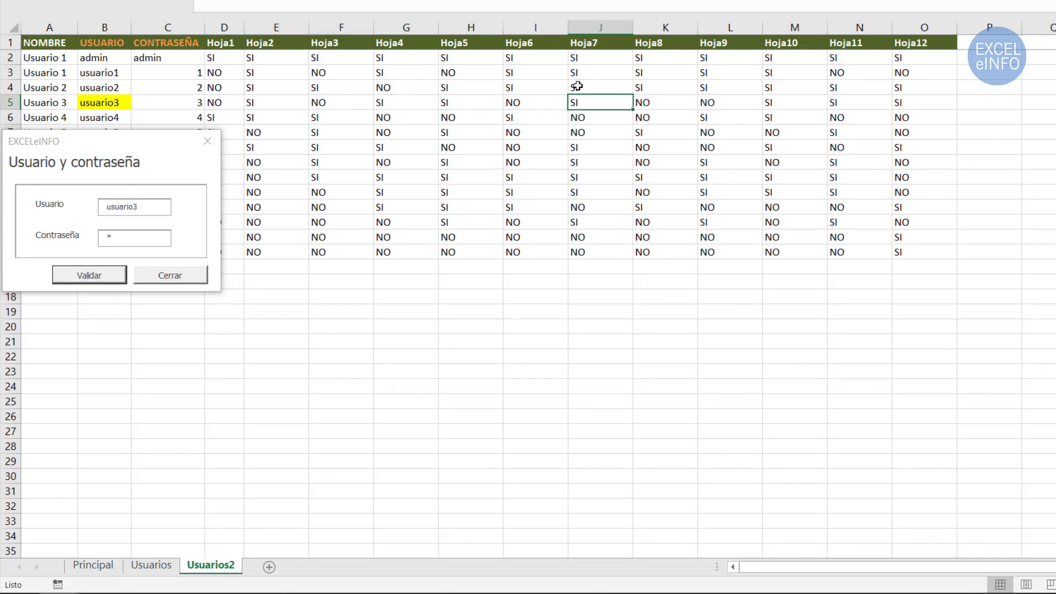
click(657, 104)
click(664, 20)
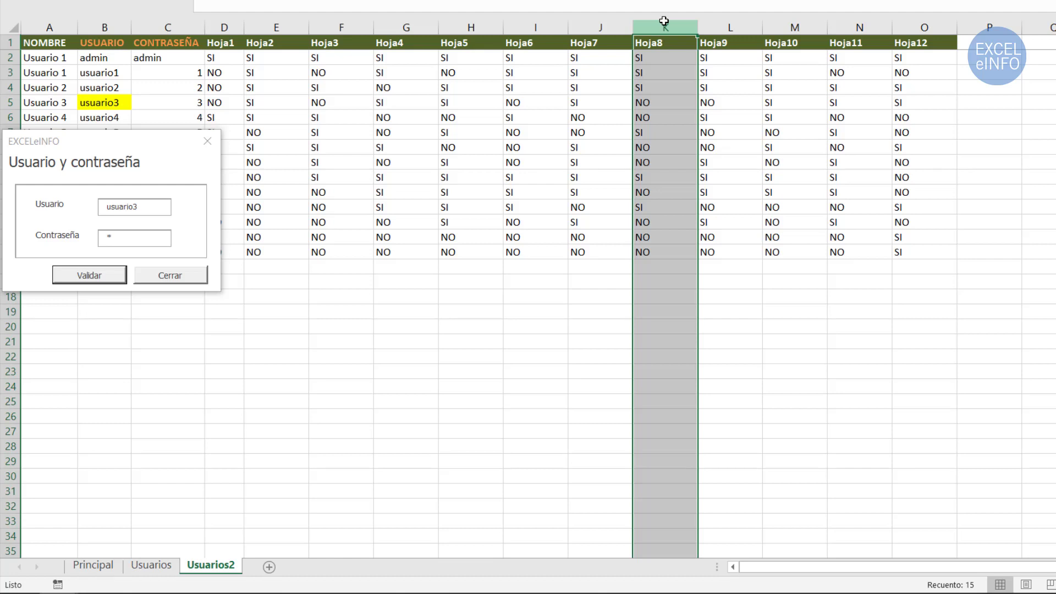
click(730, 30)
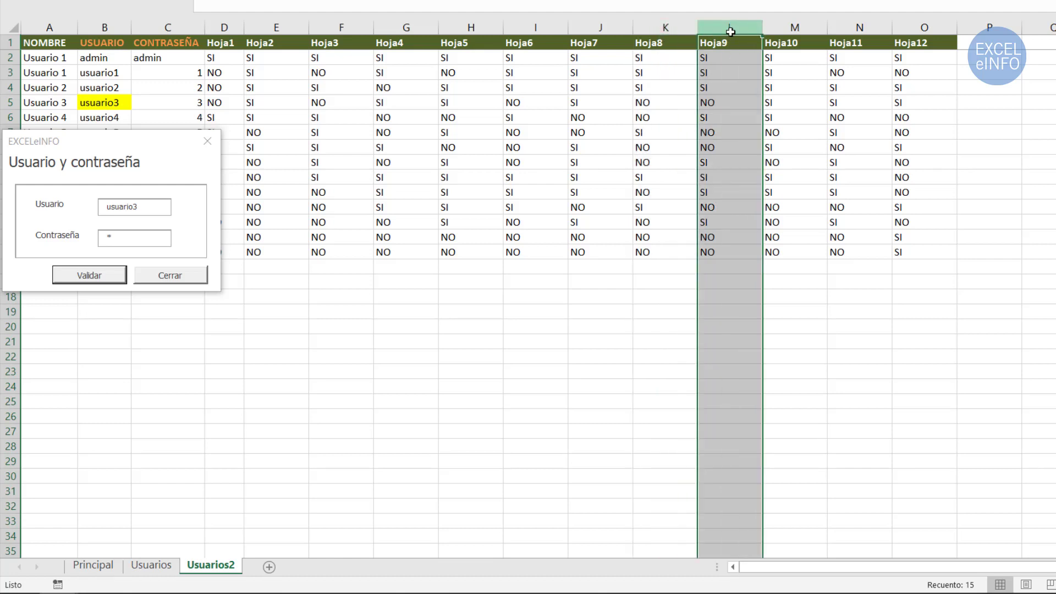
click(120, 101)
key(alt+Tab)
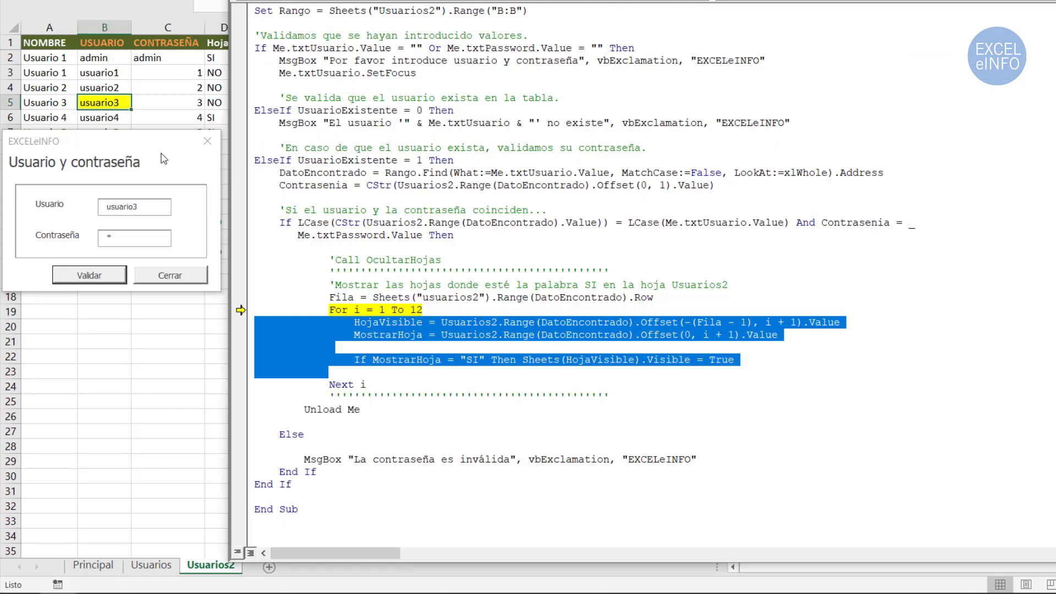
Step: Step to the HojaVisible line and relate its Offset to the Hoja1–Hoja12 headers
key(F8)
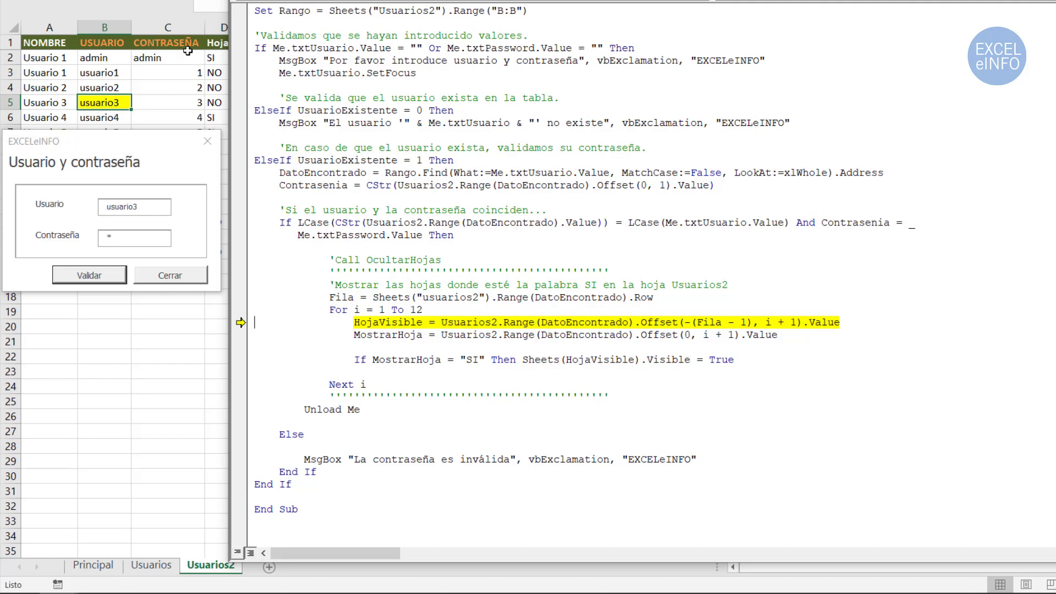
drag(640, 322, 682, 323)
key(alt+F11)
drag(224, 42, 259, 42)
drag(398, 37, 935, 43)
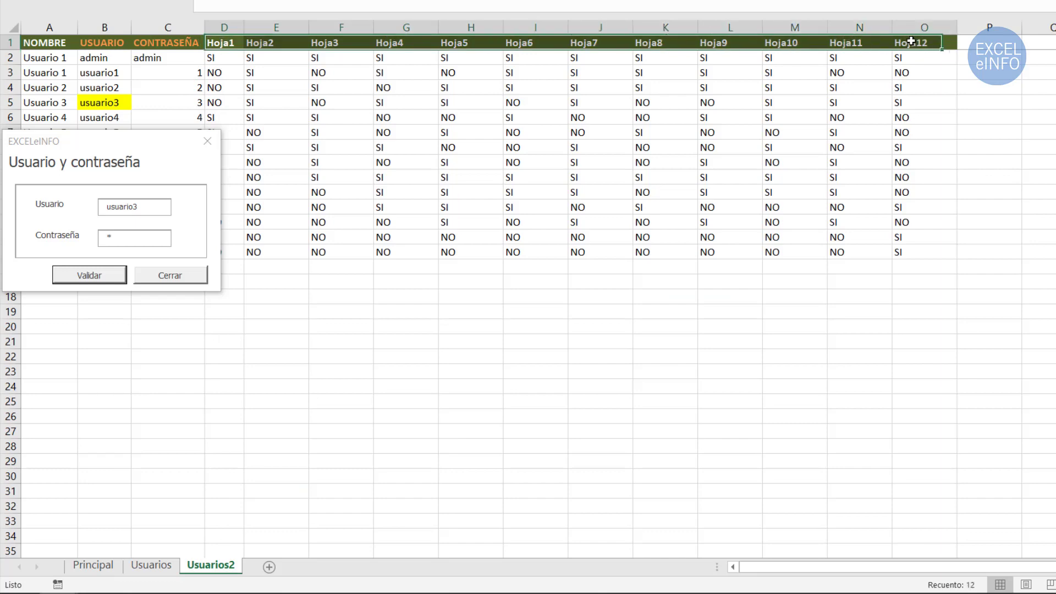
key(alt+F11)
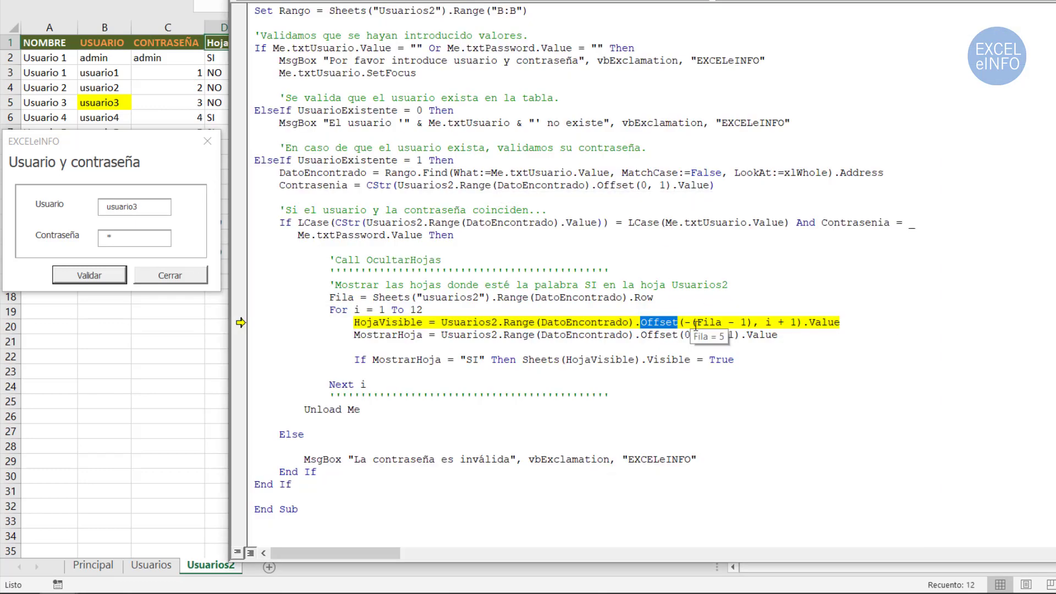
drag(691, 322, 685, 323)
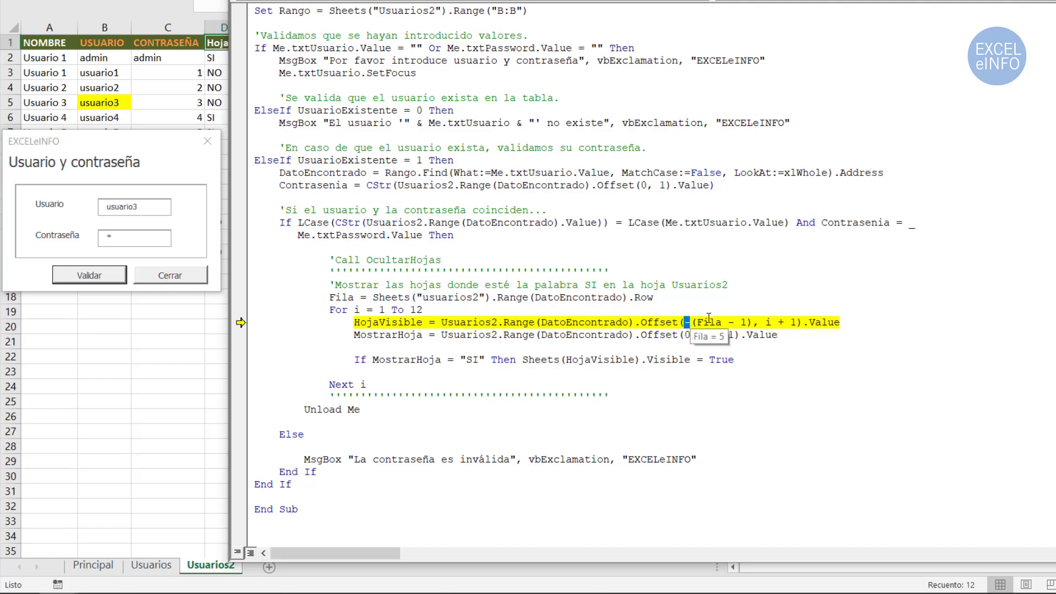
click(709, 323)
Step: Trace the negative row offset from usuario3 in B5 up to header row B1
click(106, 101)
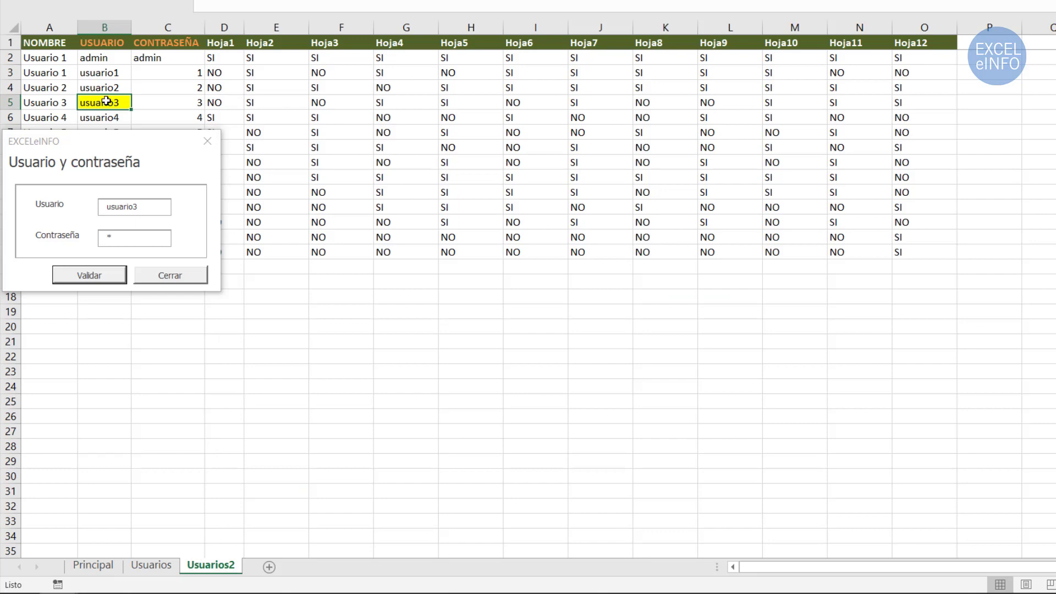
click(116, 86)
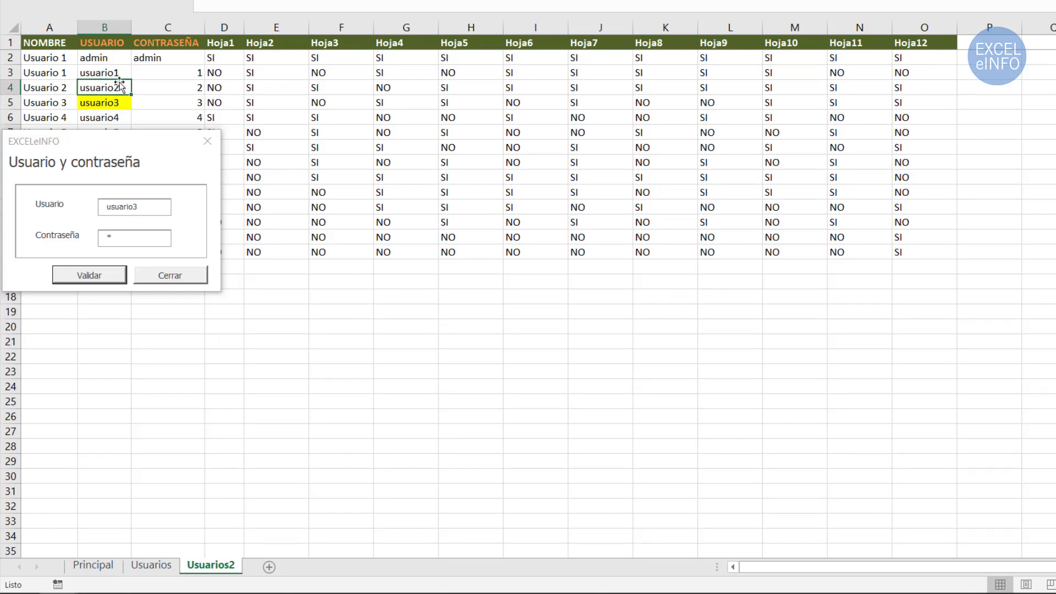
click(118, 72)
click(114, 53)
click(112, 43)
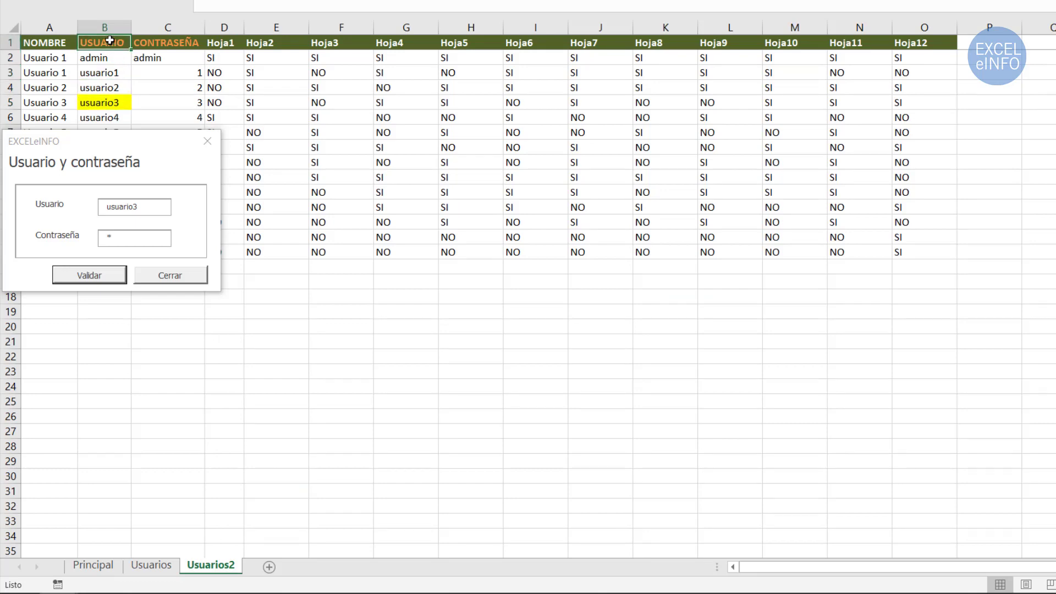
key(alt+Tab)
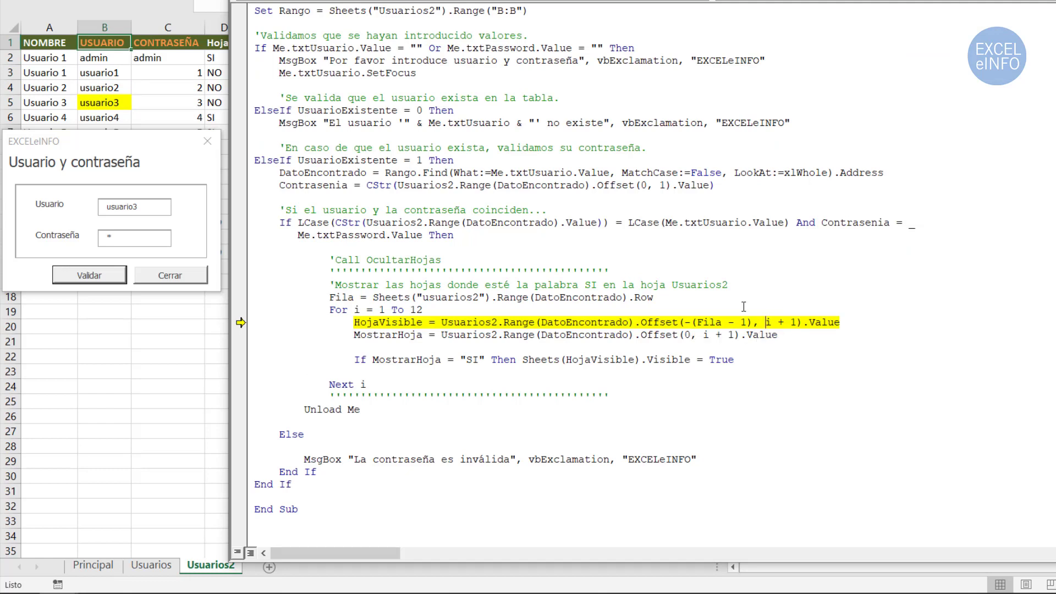
double_click(768, 323)
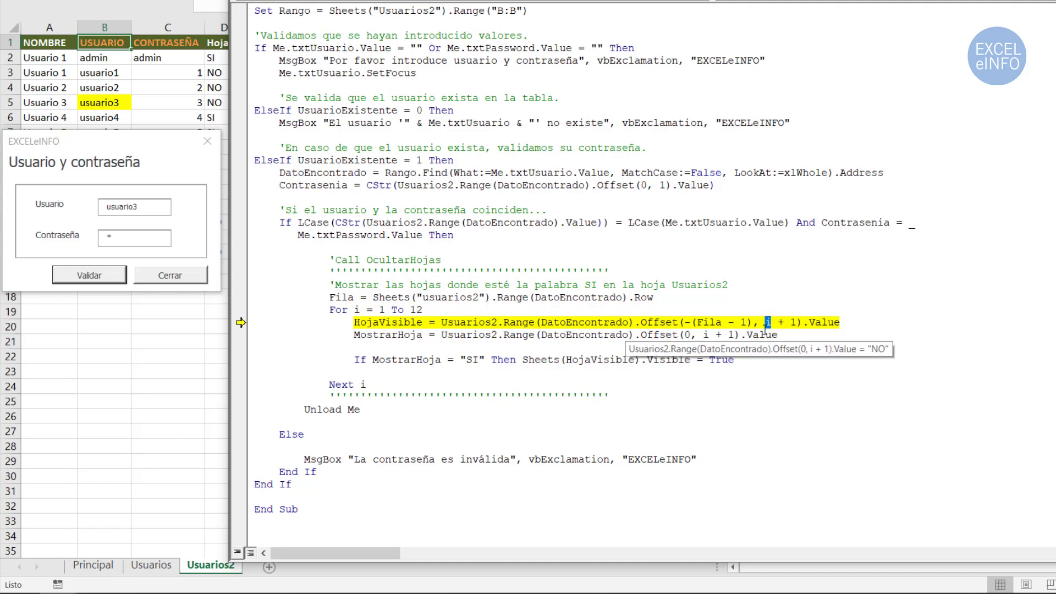
click(772, 323)
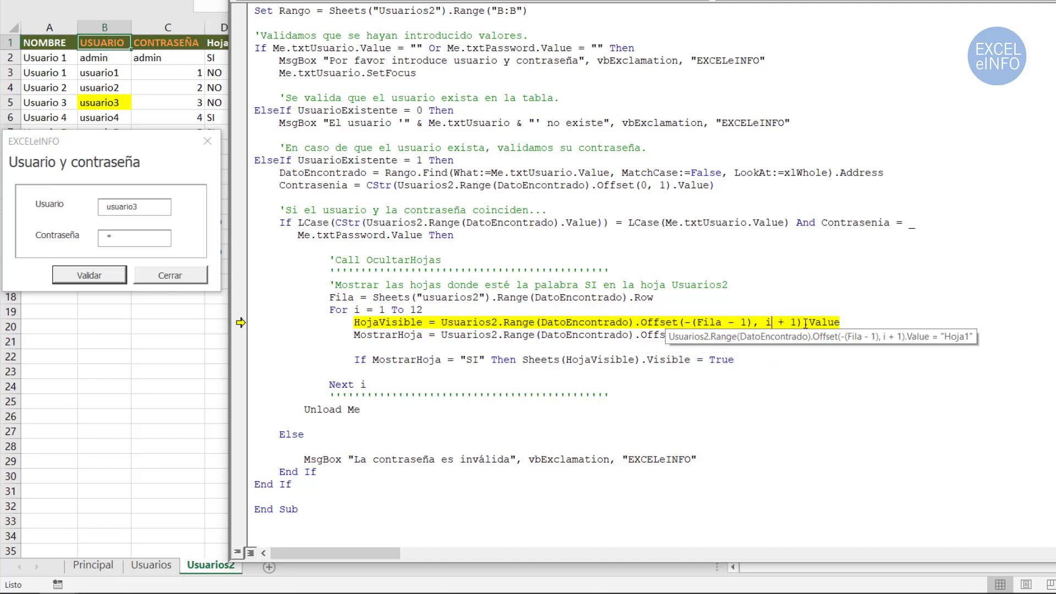
Step: Run the HojaVisible line, which reads the Hoja1 sheet name from header D1
click(113, 43)
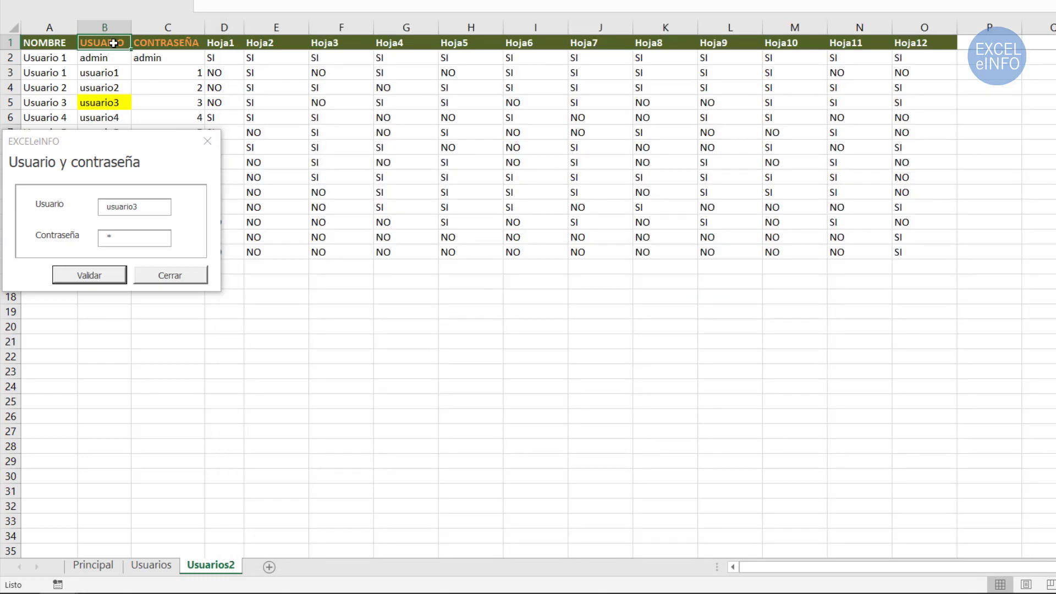
click(160, 42)
click(224, 42)
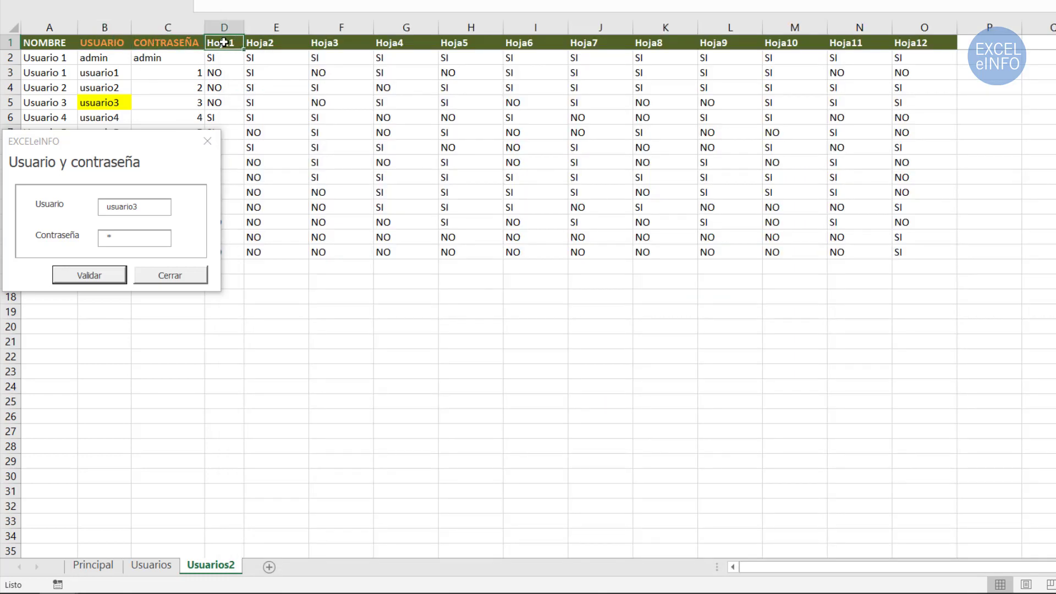
key(alt+F11)
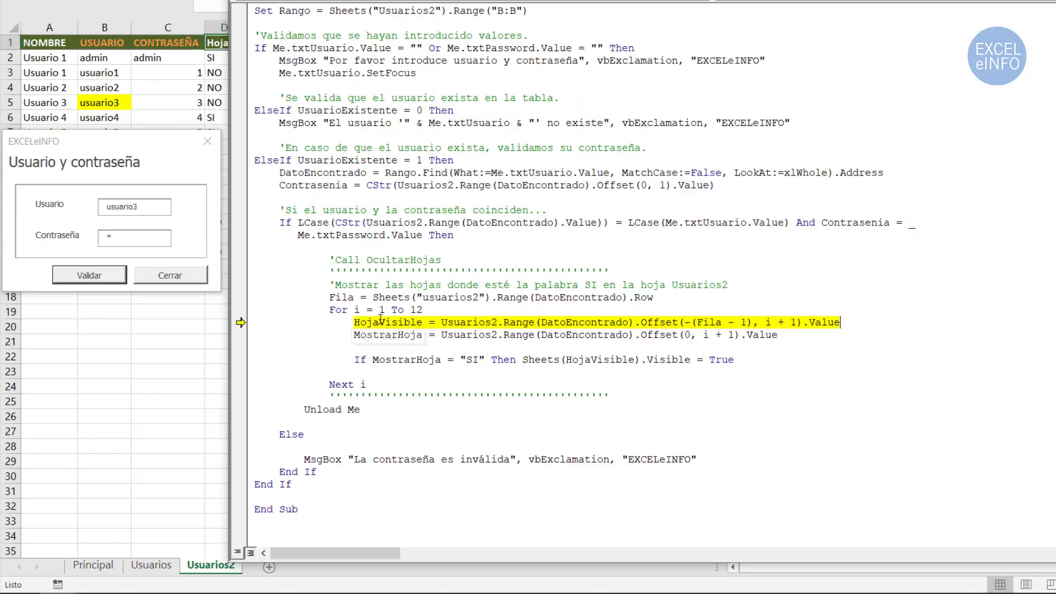
double_click(381, 322)
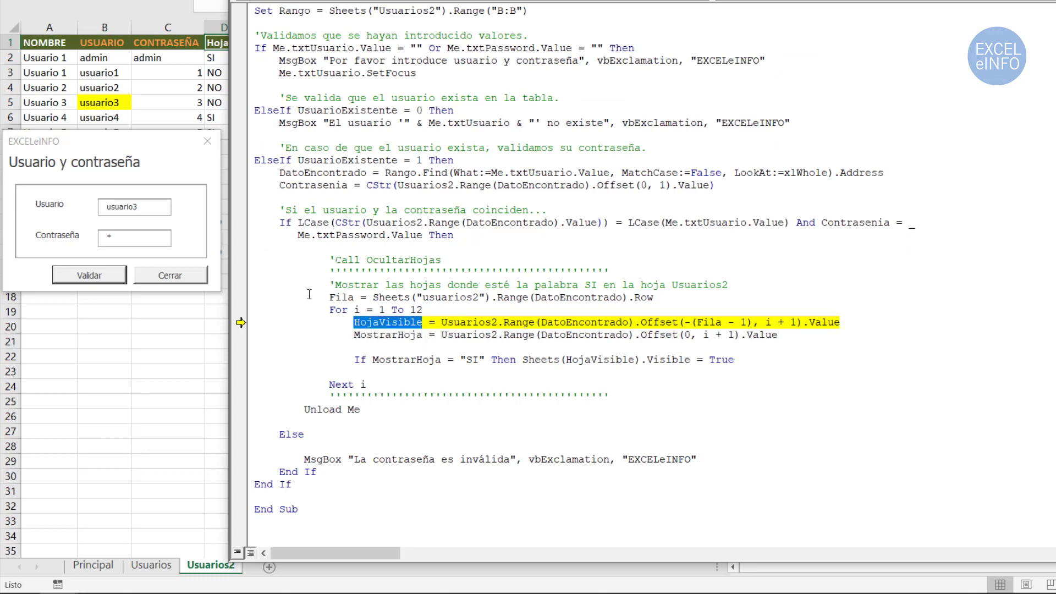
click(118, 101)
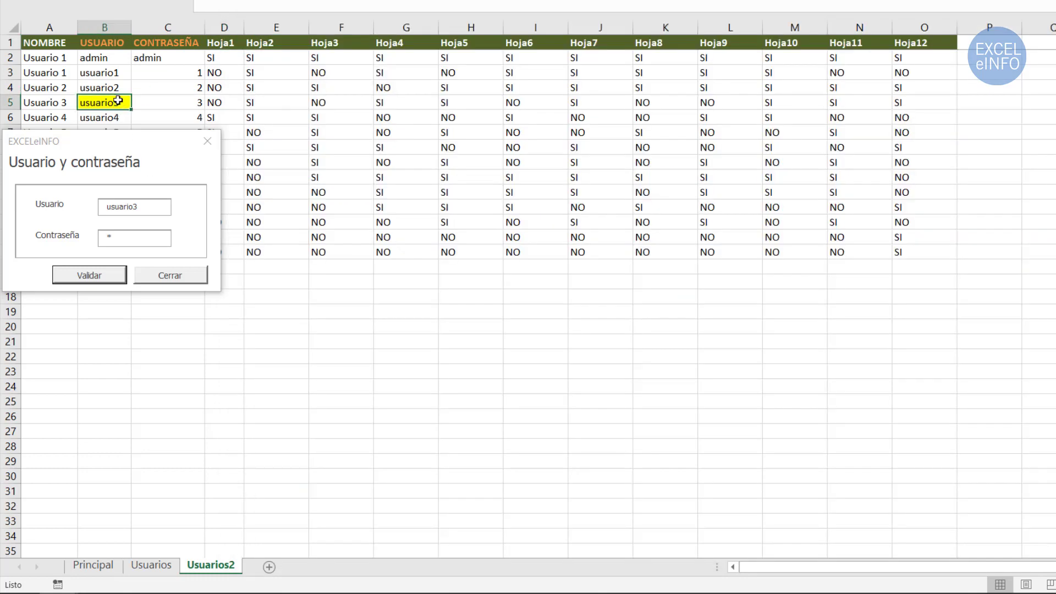
drag(118, 102, 110, 43)
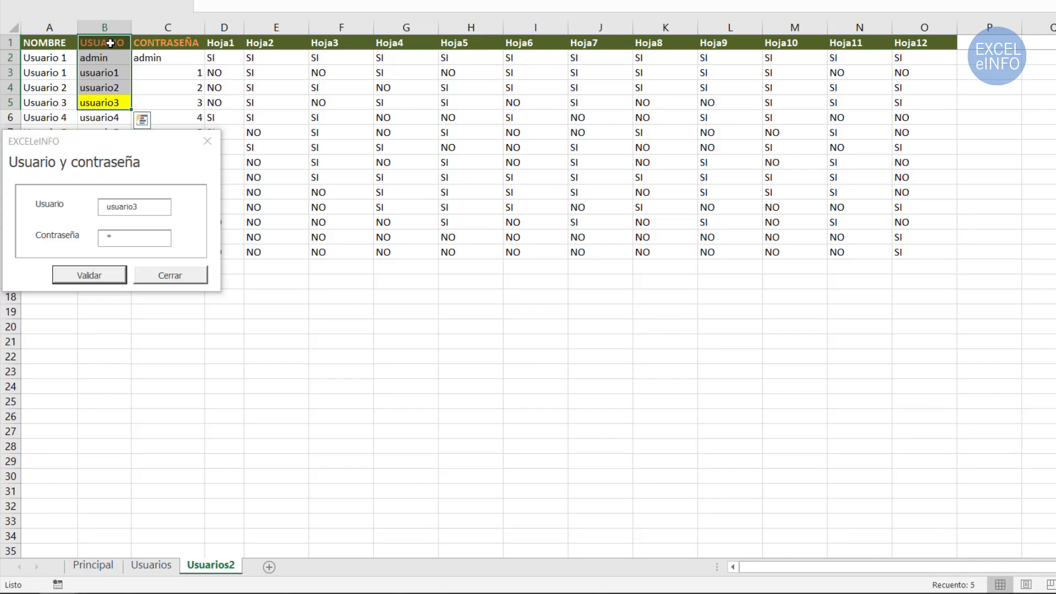
click(226, 43)
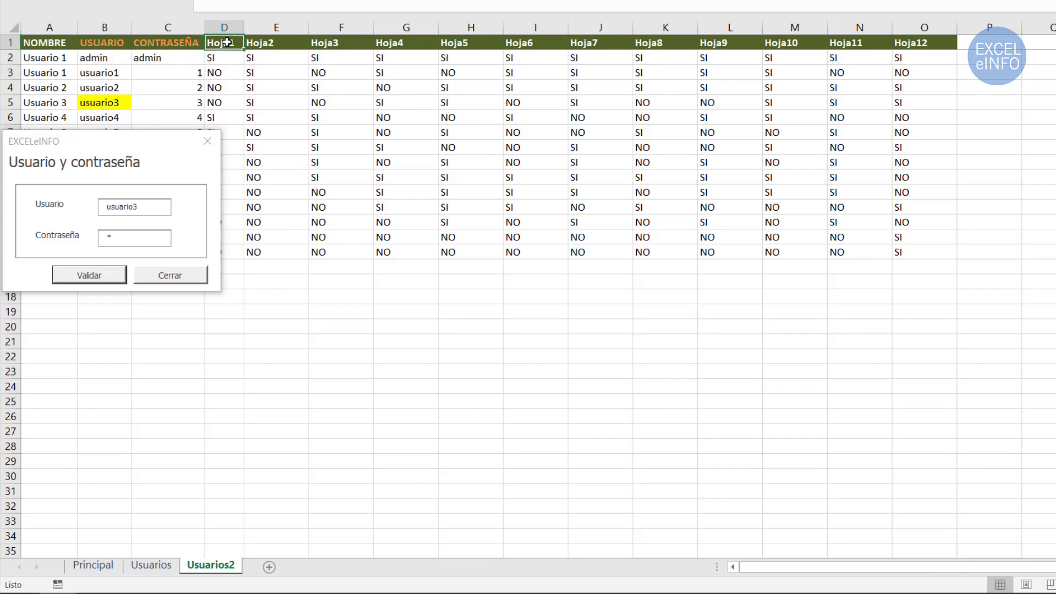
key(F8)
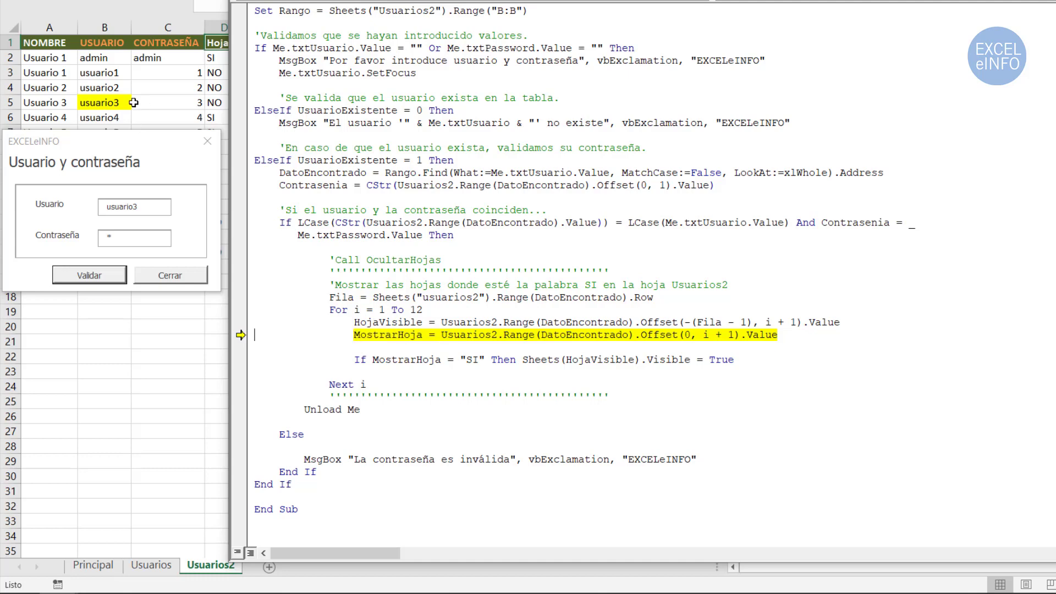
Step: Run the MostrarHoja line, reading usuario3's Hoja1 value NO from D5 via Offset(0, i + 1)
mouse_move(110, 102)
mouse_down()
mouse_move(923, 103)
mouse_move(230, 102)
mouse_up()
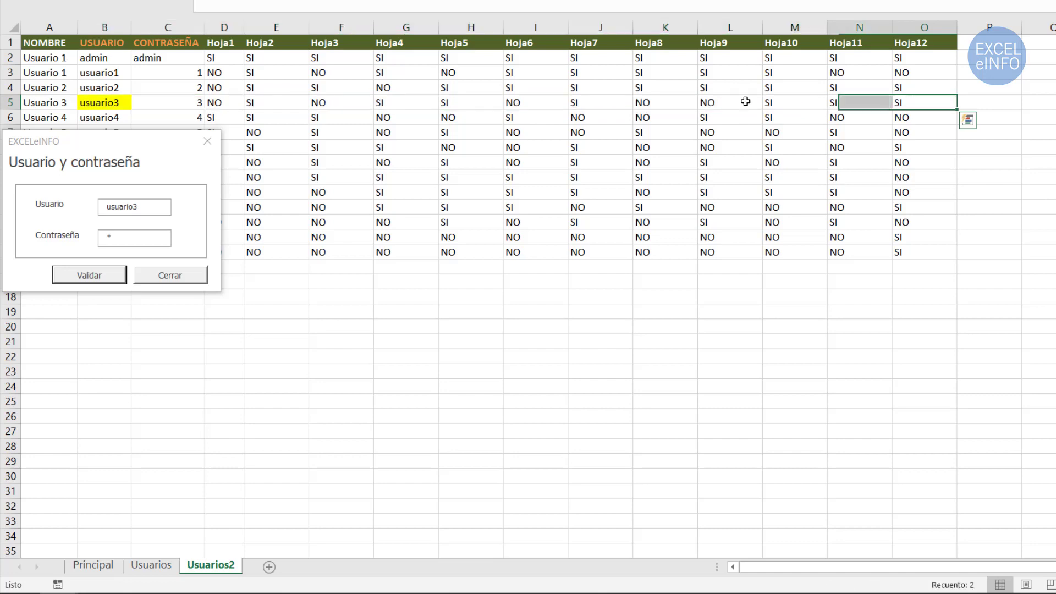
click(123, 103)
key(alt+F11)
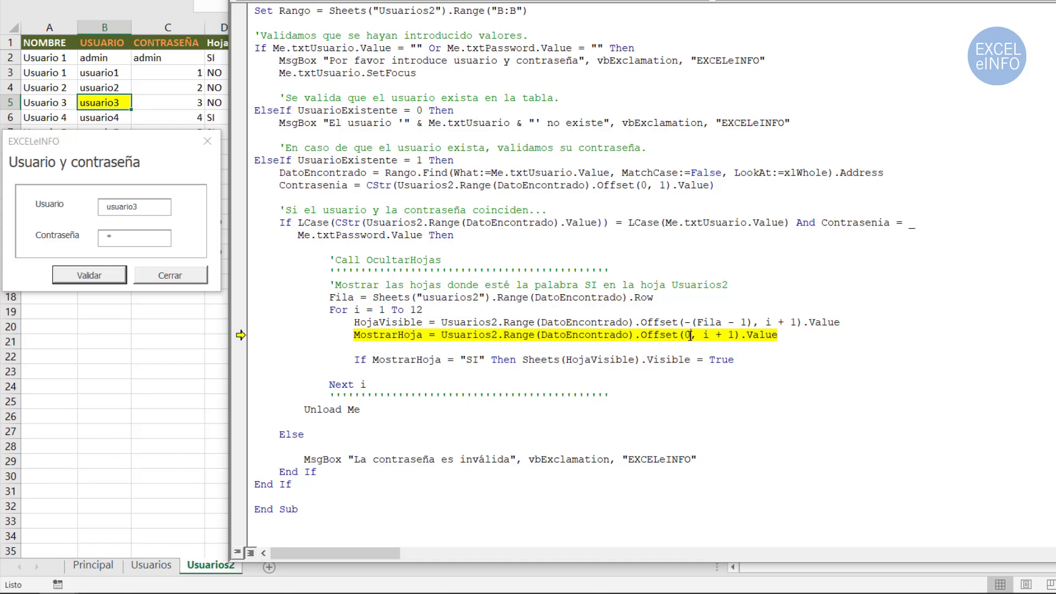
double_click(688, 334)
drag(703, 335, 736, 335)
click(165, 102)
click(212, 103)
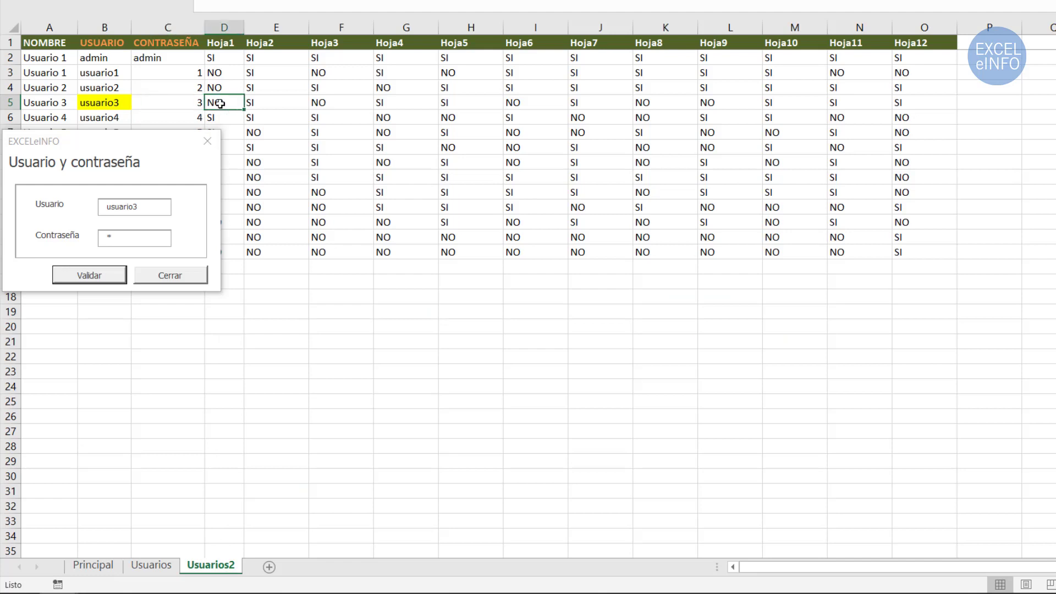
click(220, 43)
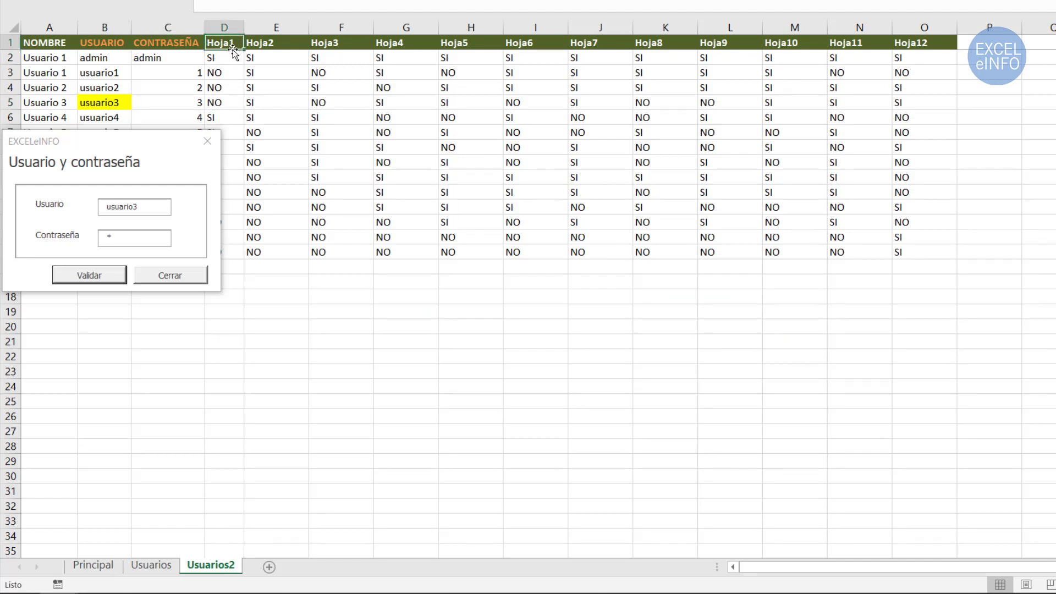
click(226, 103)
key(alt+F11)
key(F8)
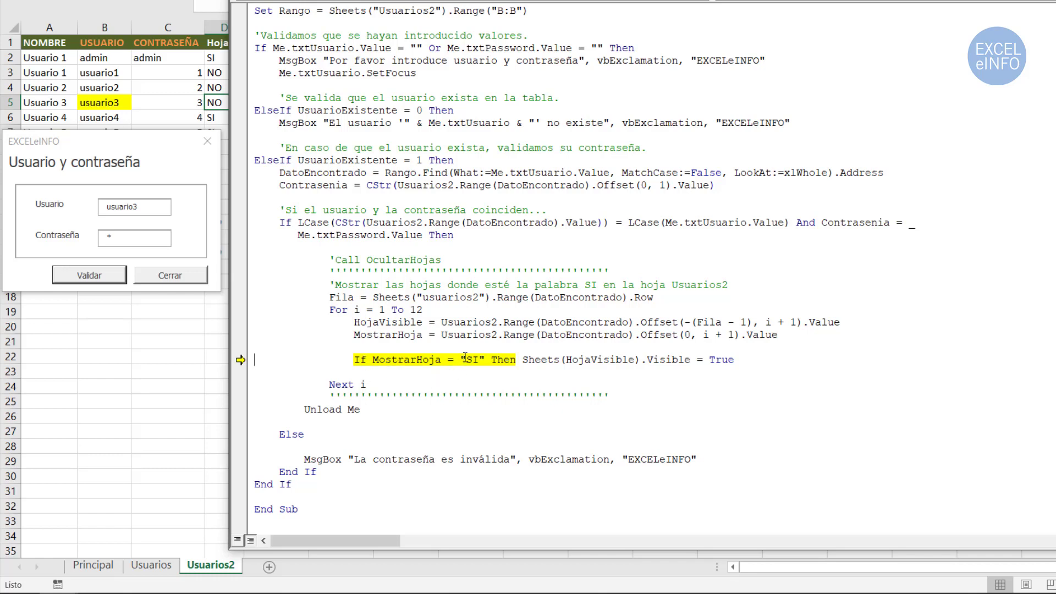
Step: Let the SI check skip Hoja1 and advance past Next i to loop pass i = 2
double_click(548, 360)
mouse_move(600, 359)
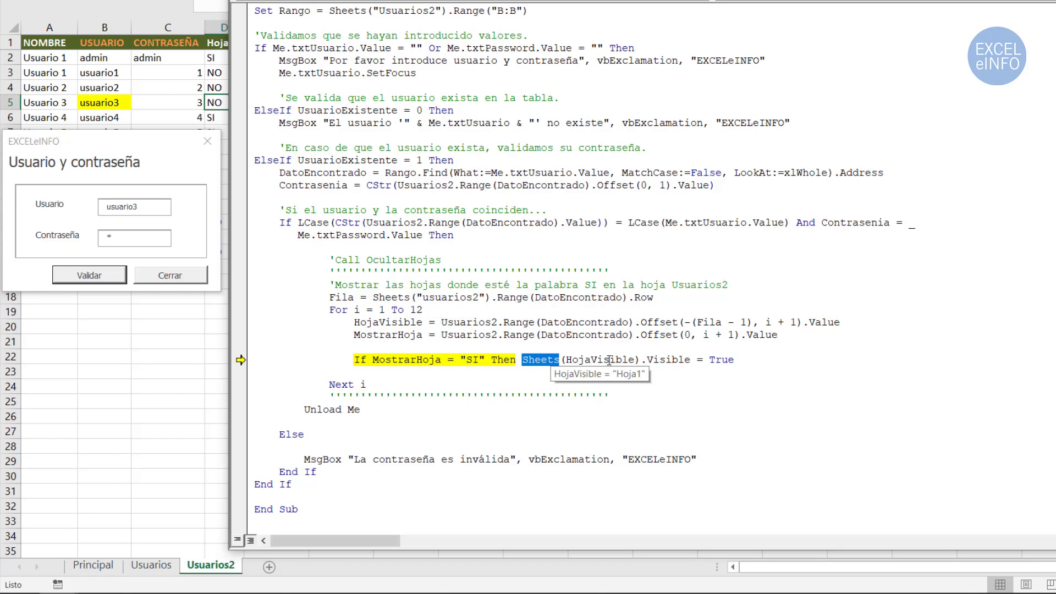
click(609, 359)
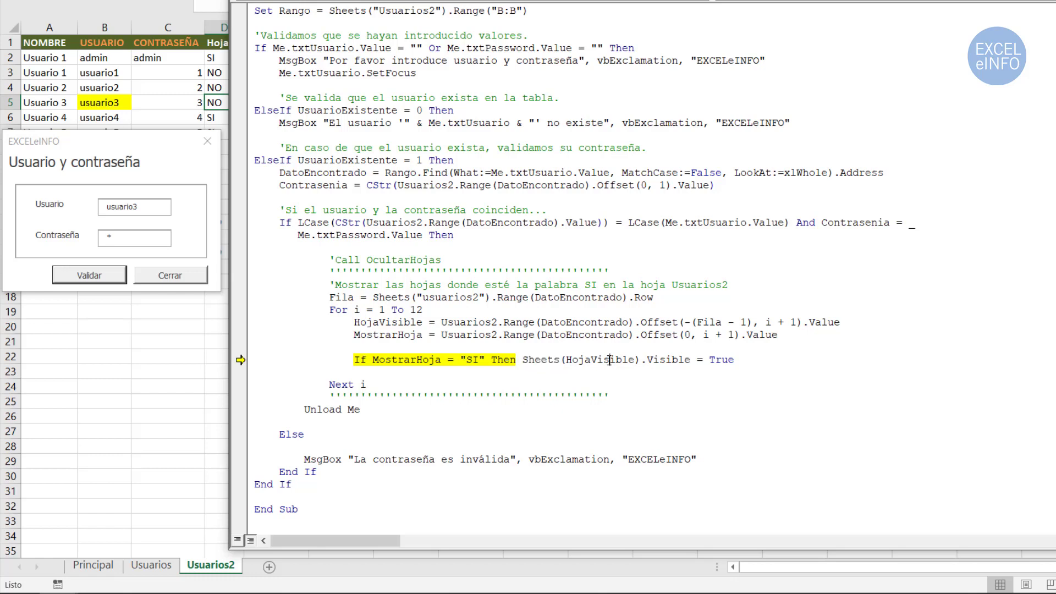
double_click(675, 360)
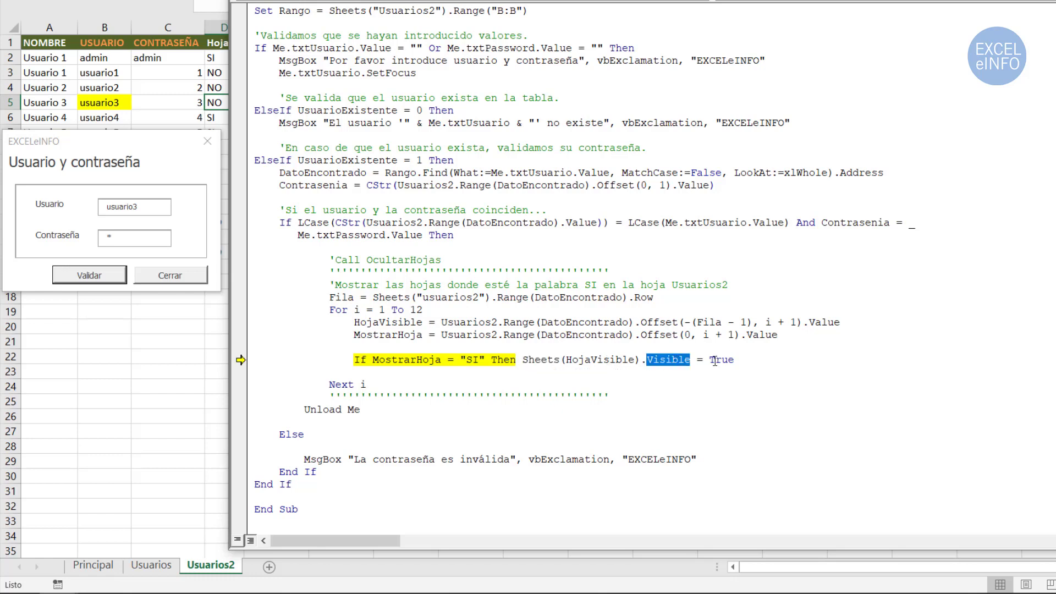
click(753, 361)
key(F8)
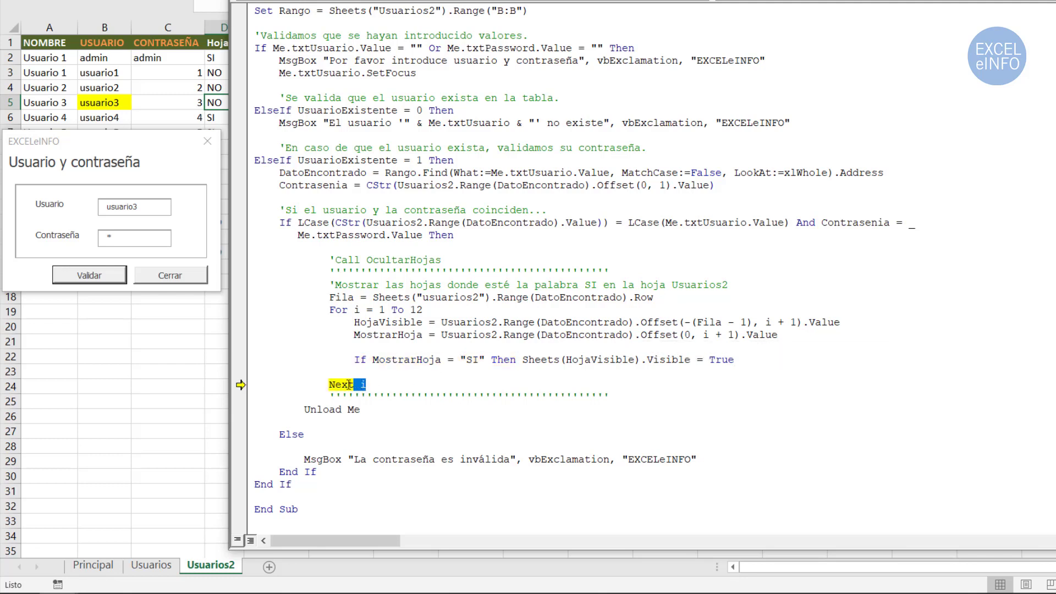
drag(383, 382, 328, 385)
click(398, 380)
key(F8)
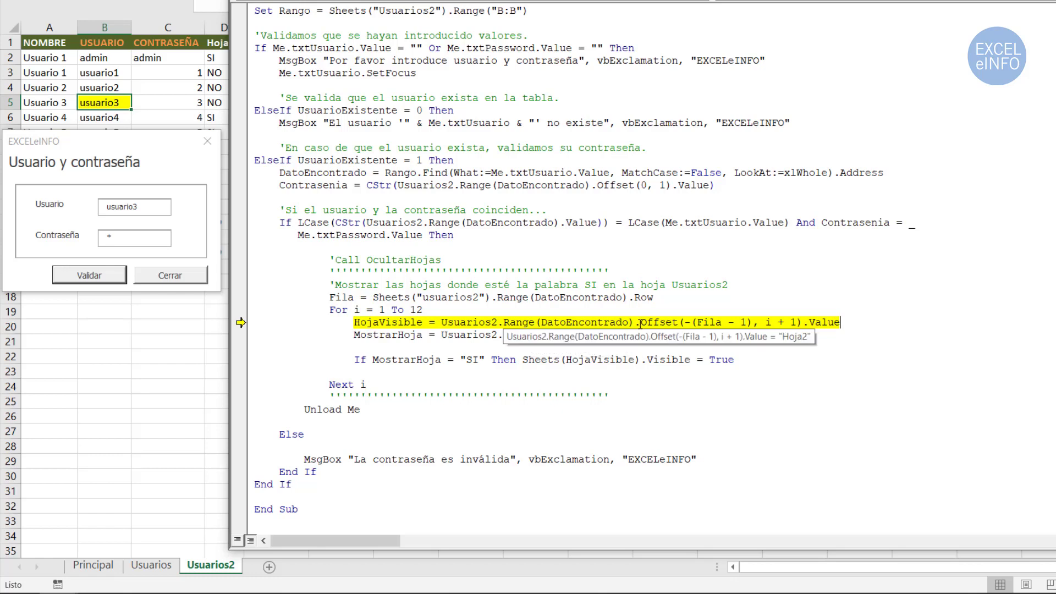
Step: Run the HojaVisible and MostrarHoja lines, reading Hoja2 from E1 and usuario3's SI from E5
drag(641, 323, 673, 323)
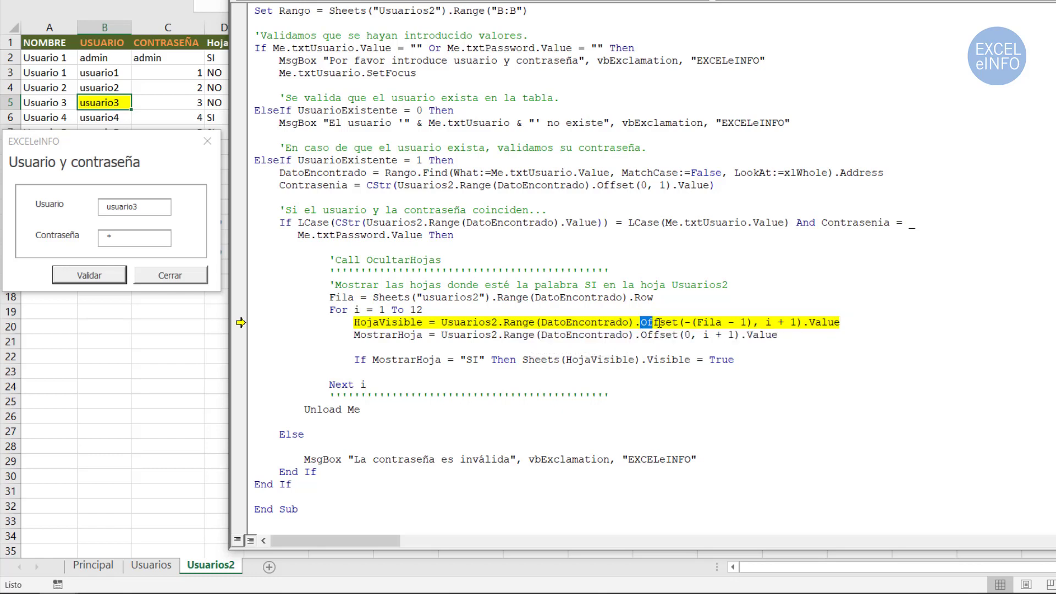
click(769, 322)
key(alt+F11)
click(187, 104)
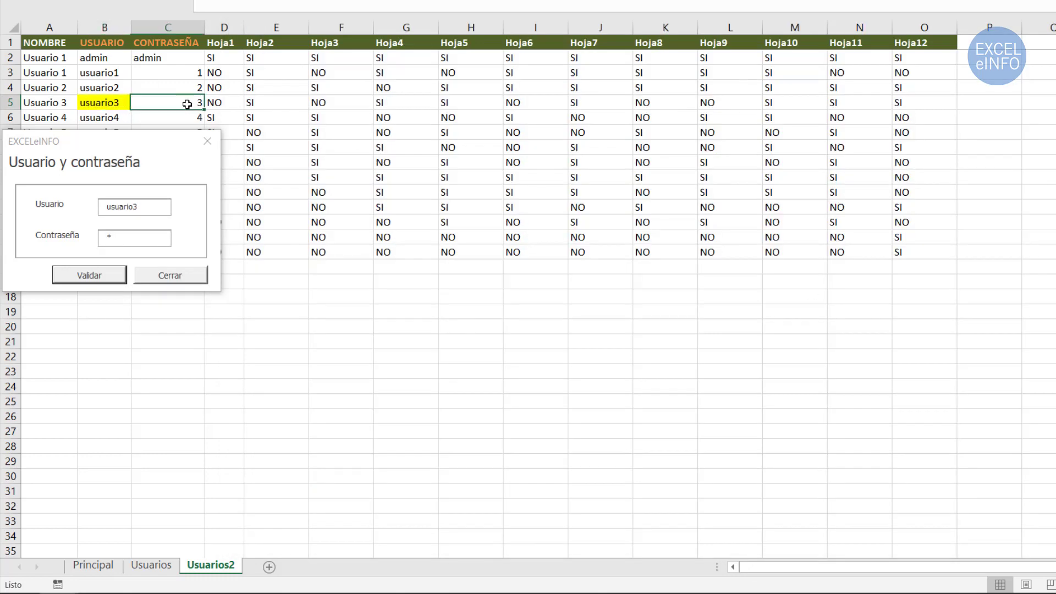
click(217, 103)
click(258, 103)
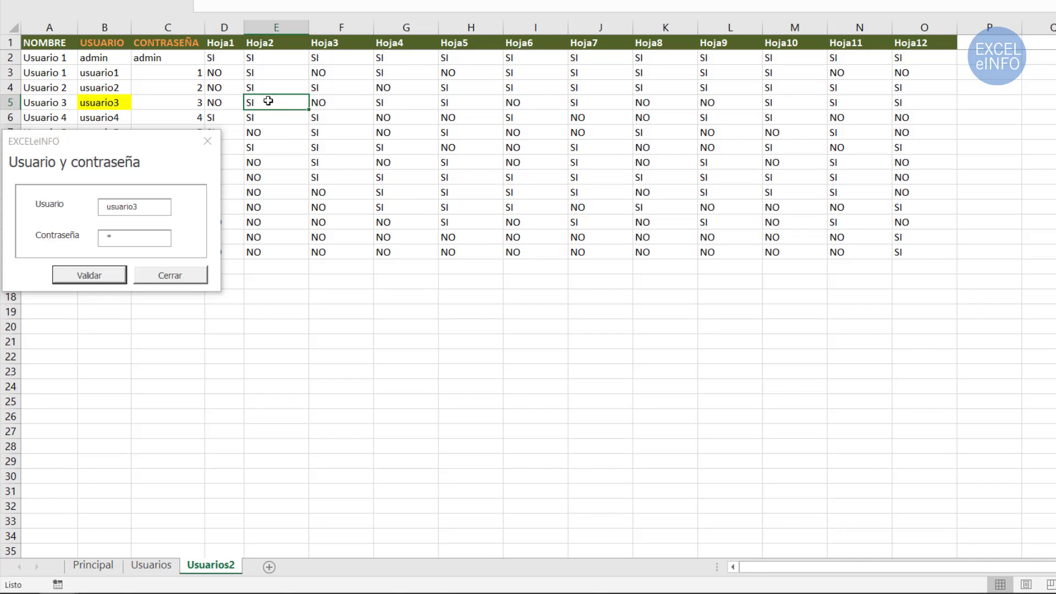
click(289, 42)
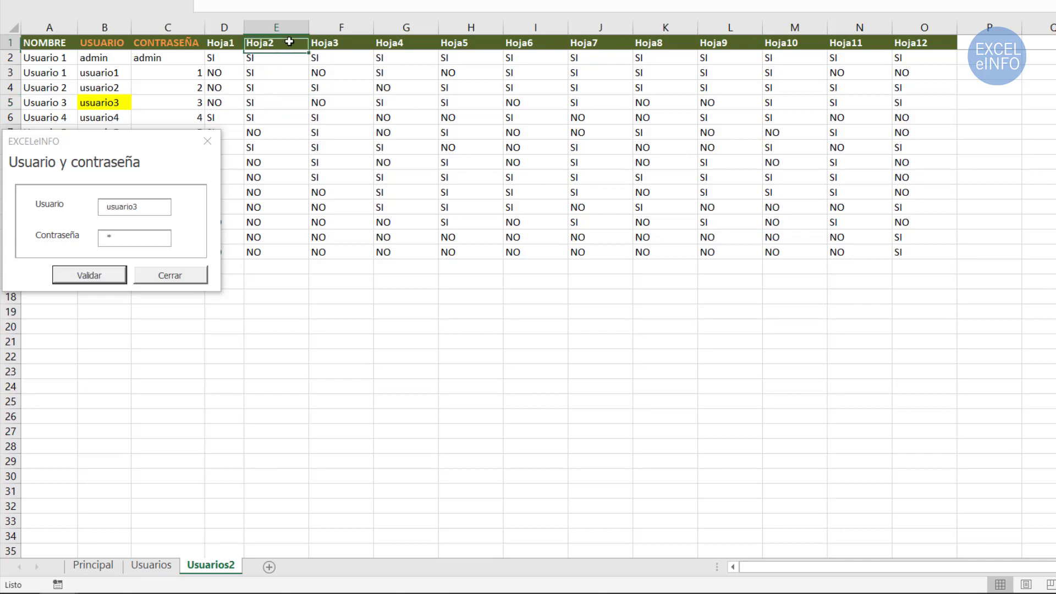
key(alt+F11)
key(F8)
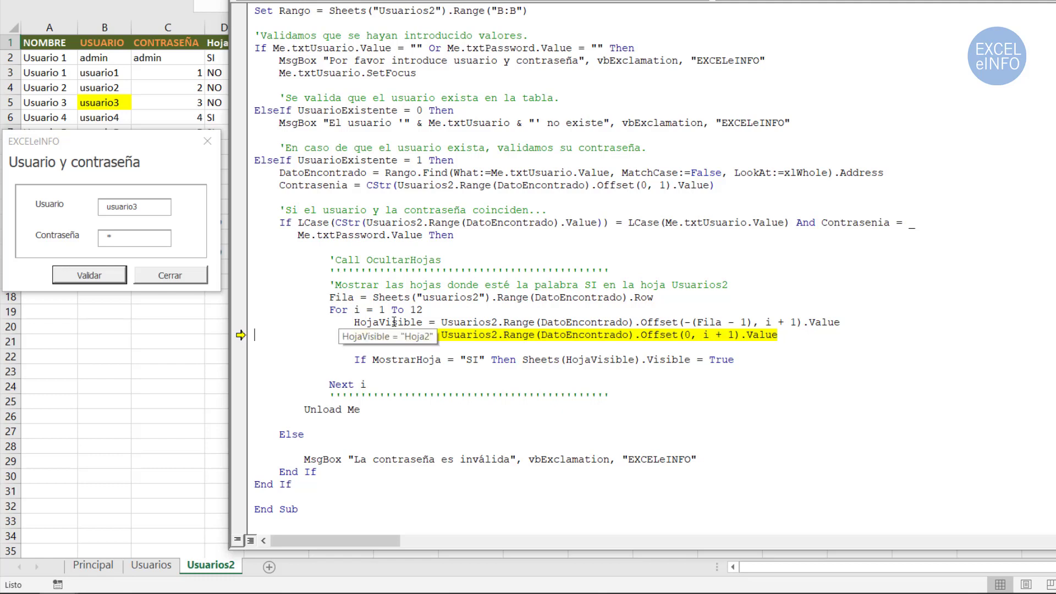
key(F8)
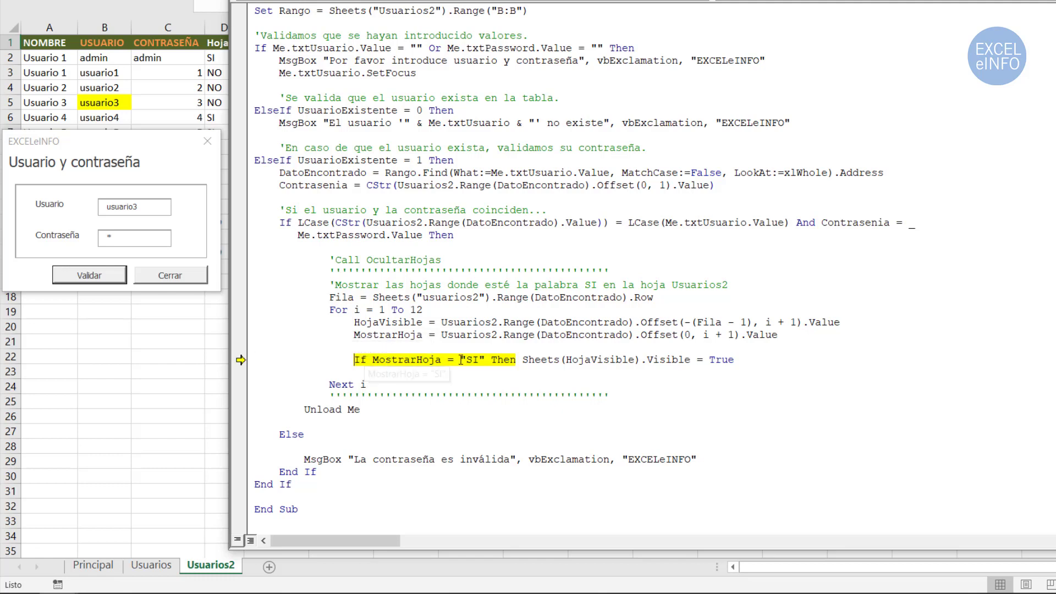
Step: Pass the SI check and run Sheets("Hoja2").Visible = True to unhide Hoja2
drag(523, 359, 767, 360)
click(768, 360)
key(F8)
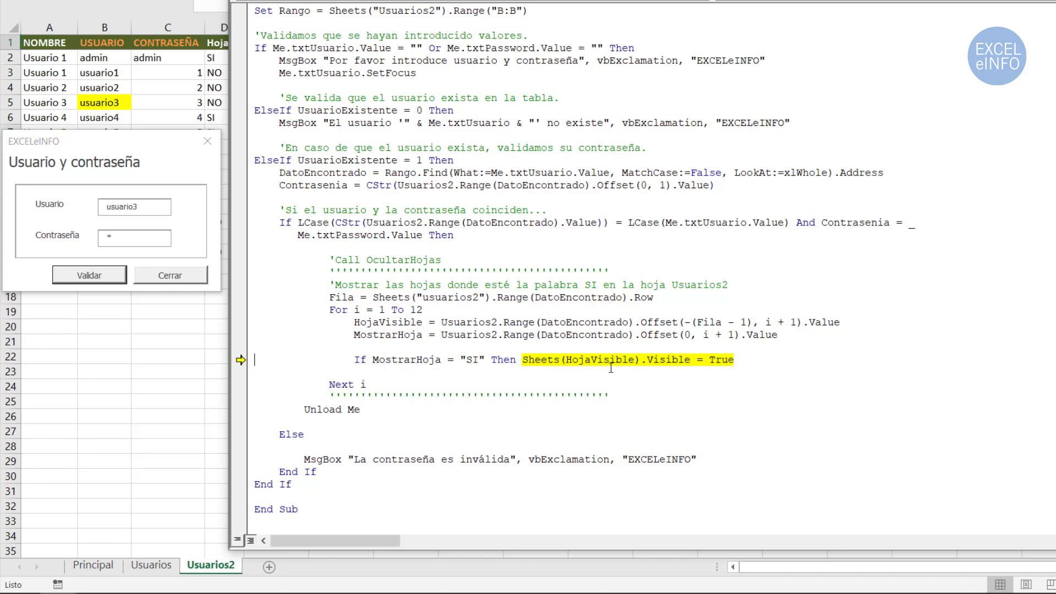
mouse_move(588, 360)
click(775, 359)
key(F8)
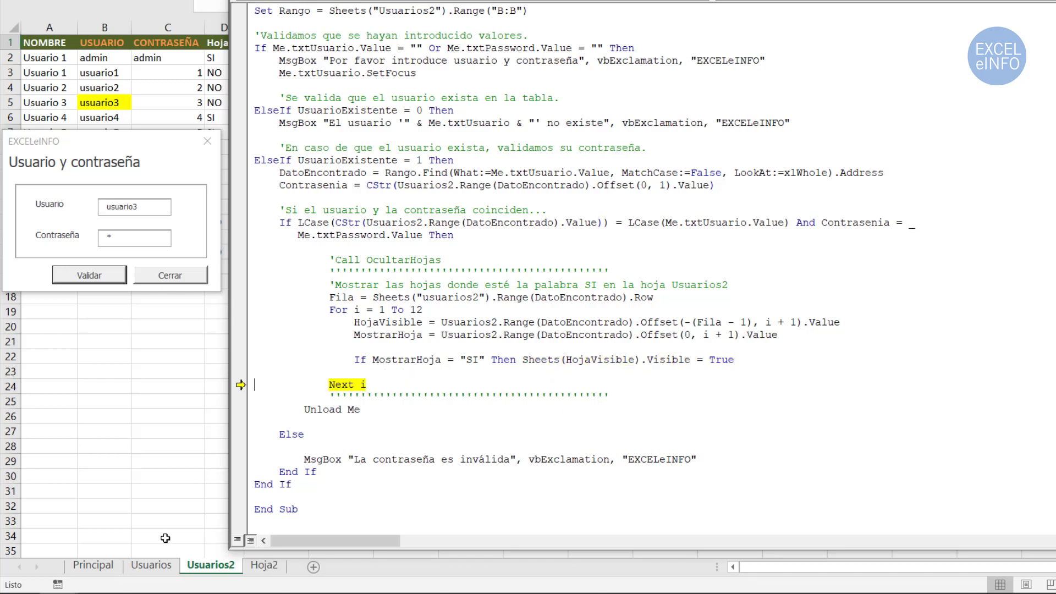
Step: View the new Hoja2 tab, step past Hoja3 until Hoja4 unhides, then view Hoja4
click(269, 569)
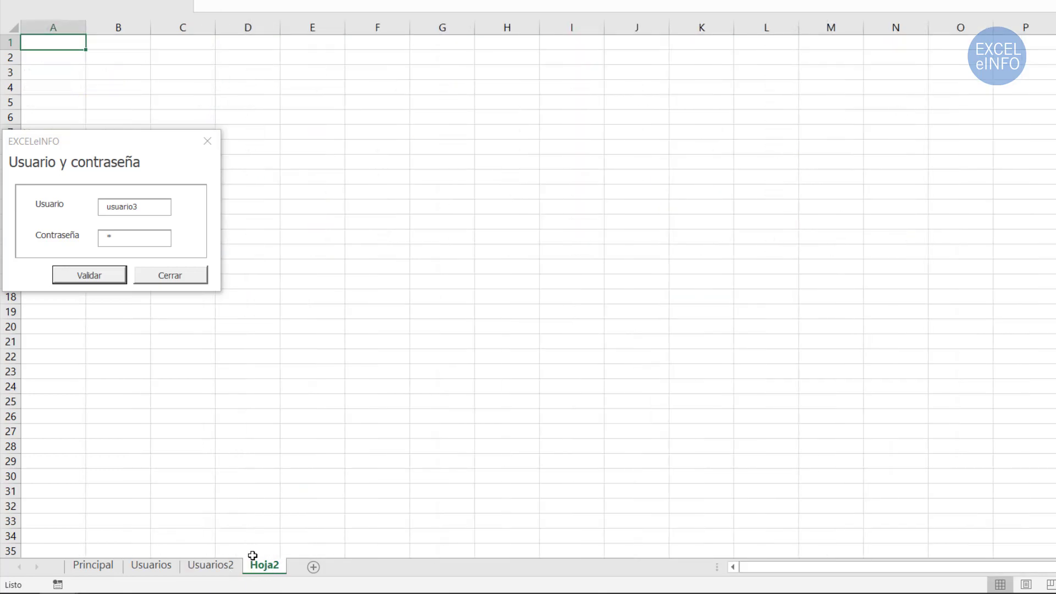
click(211, 565)
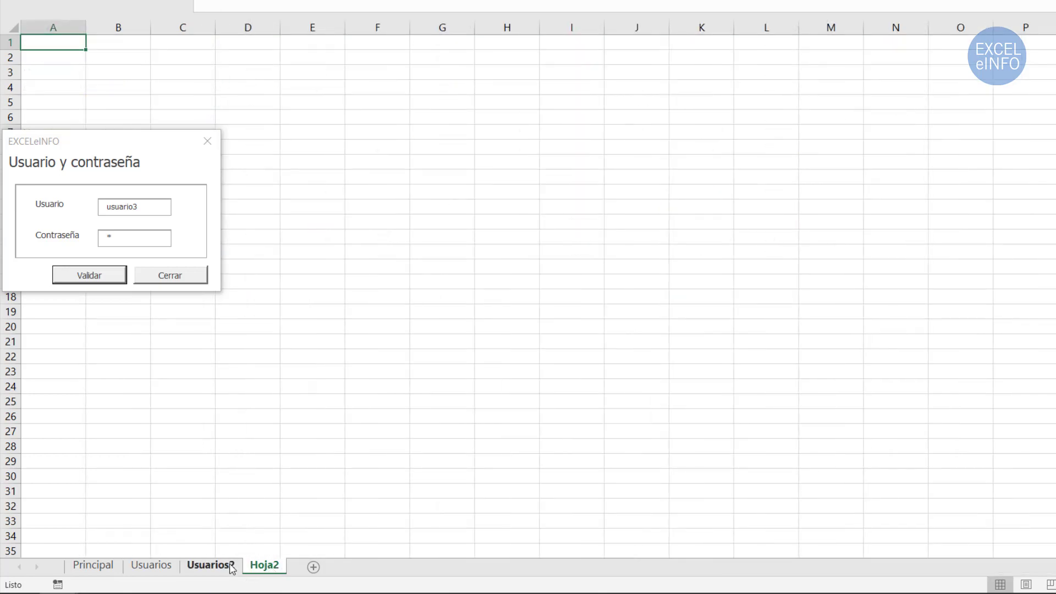
key(alt+Tab)
key(F8)
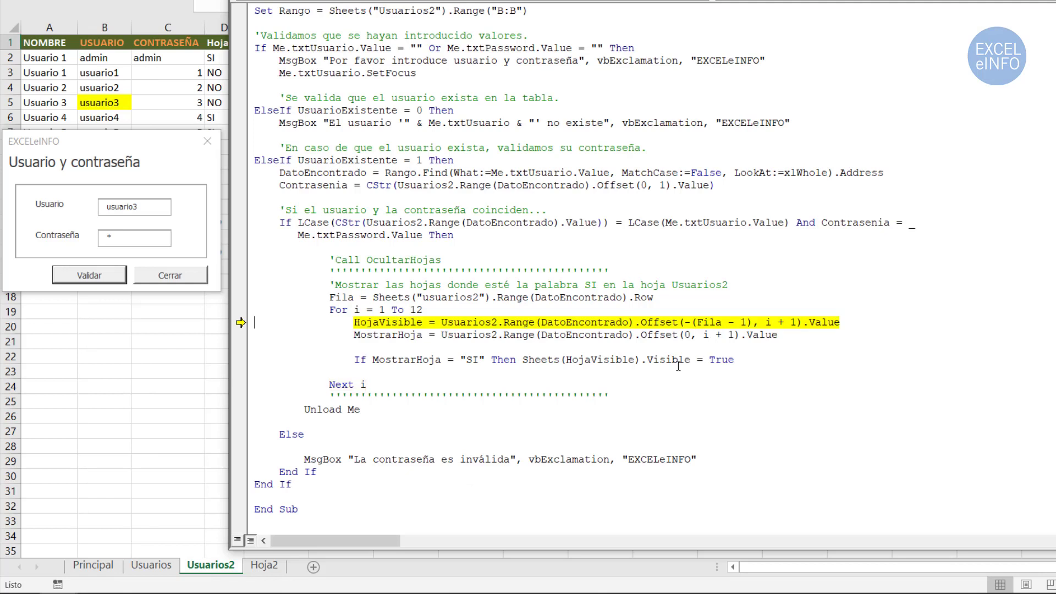
key(F8)
key(F8)
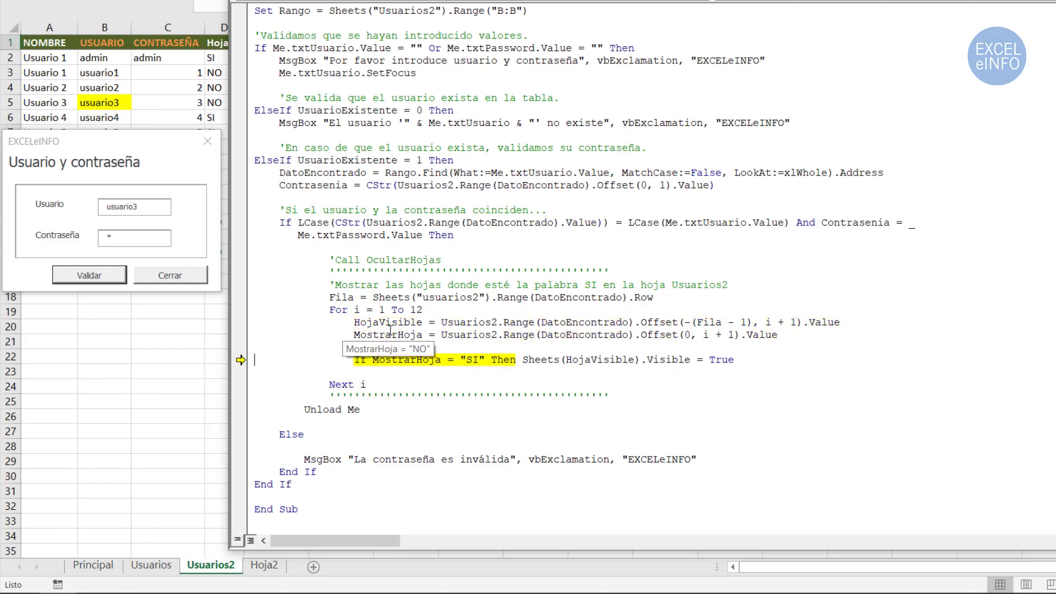
mouse_move(388, 322)
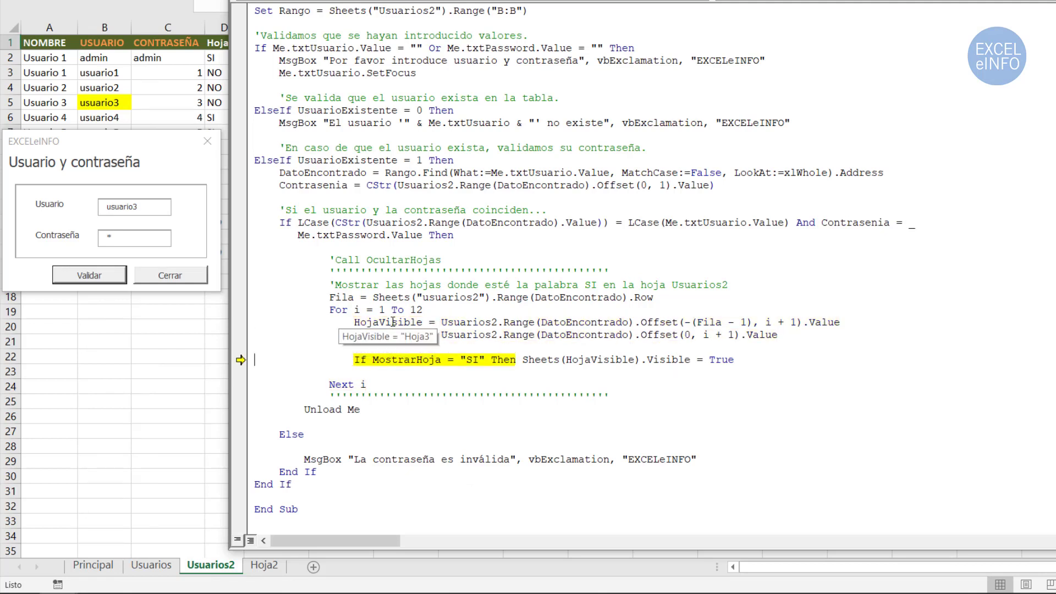
key(F8)
key(F8)
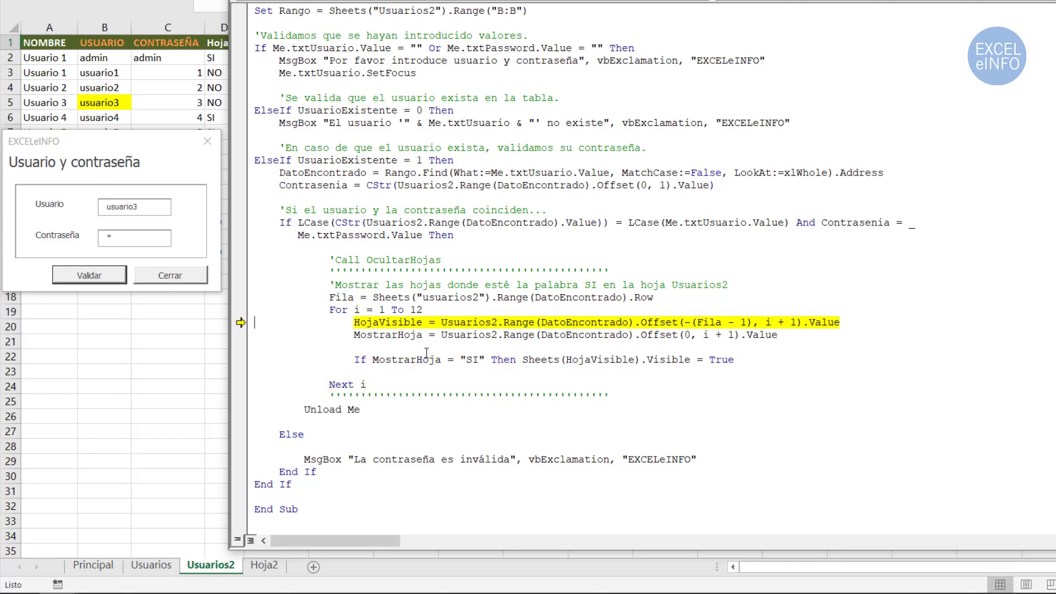
key(F8)
key(F8)
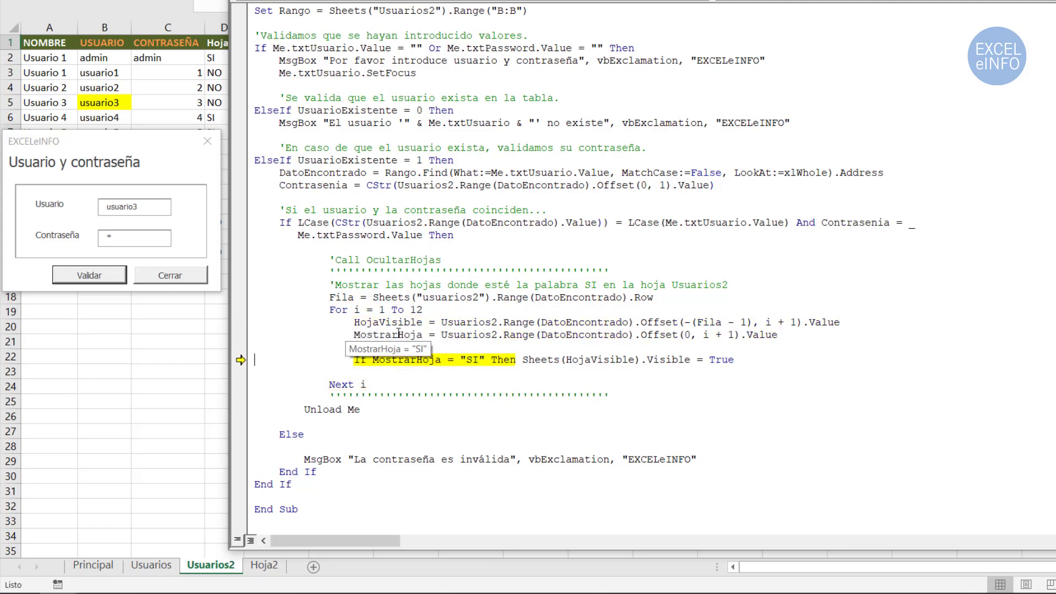
key(F8)
key(F8)
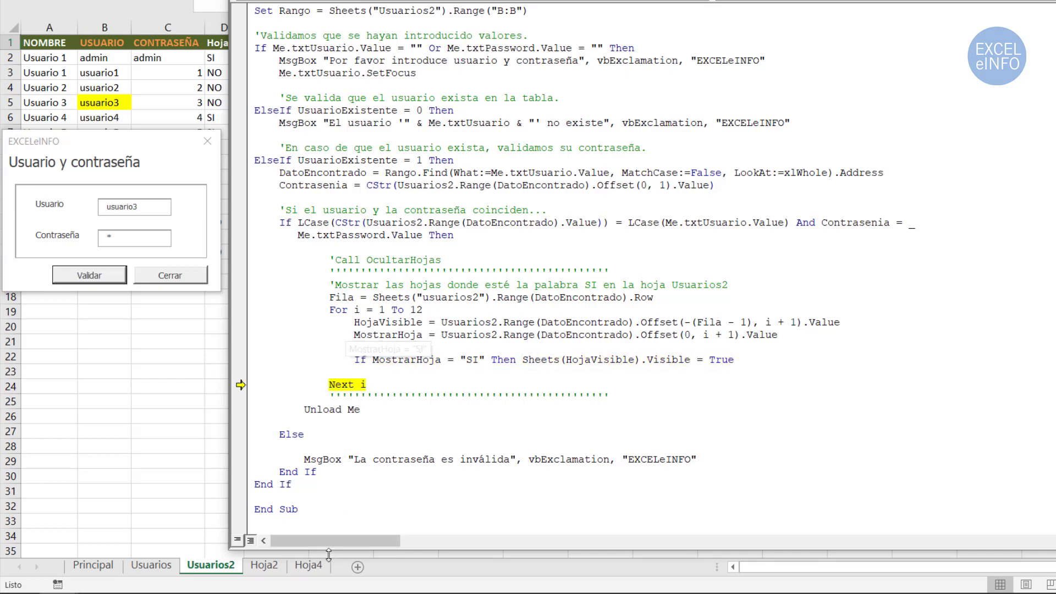
click(318, 566)
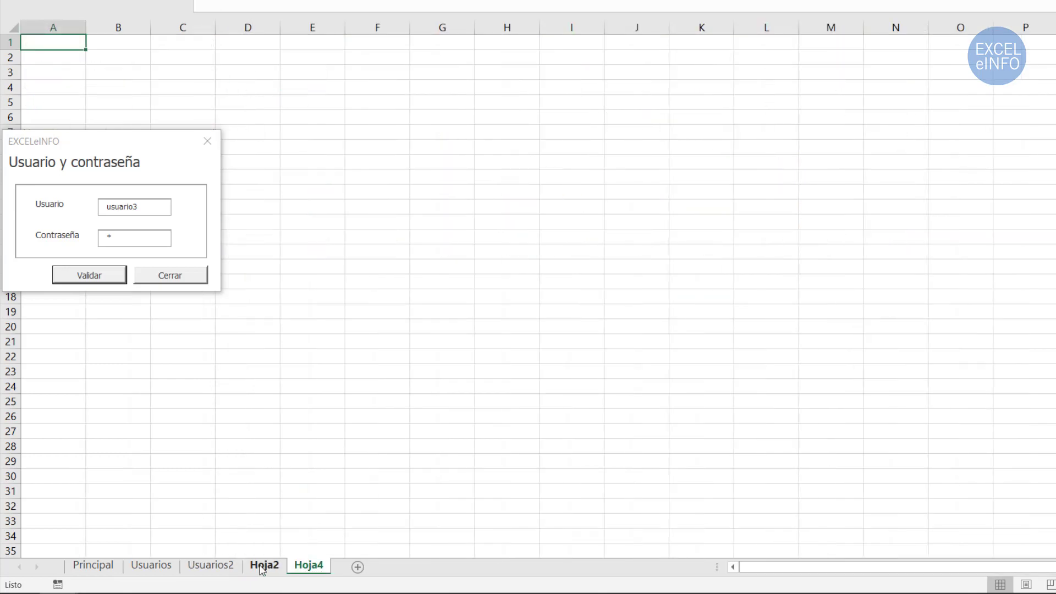
click(203, 566)
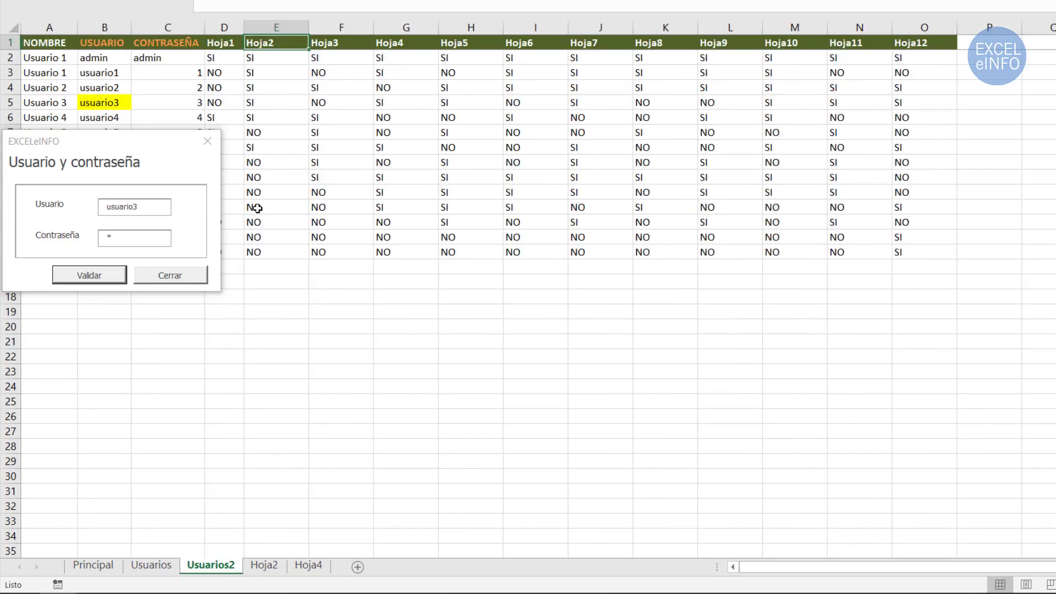
Step: Highlight usuario3's SI permission cells in row 5 (E5, G5, H5, J5, M5, N5, O5)
click(116, 104)
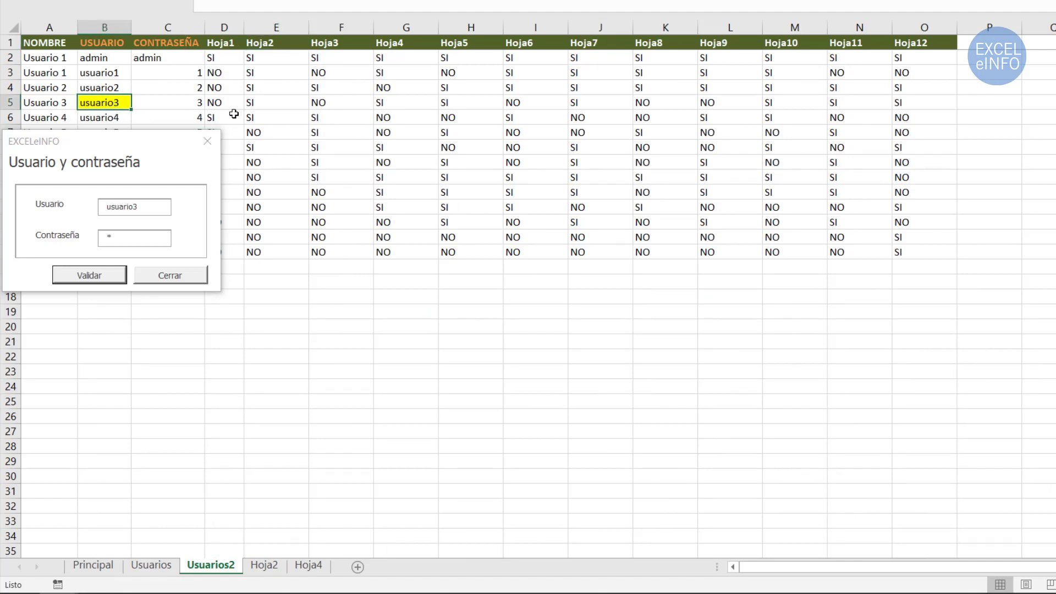
click(277, 102)
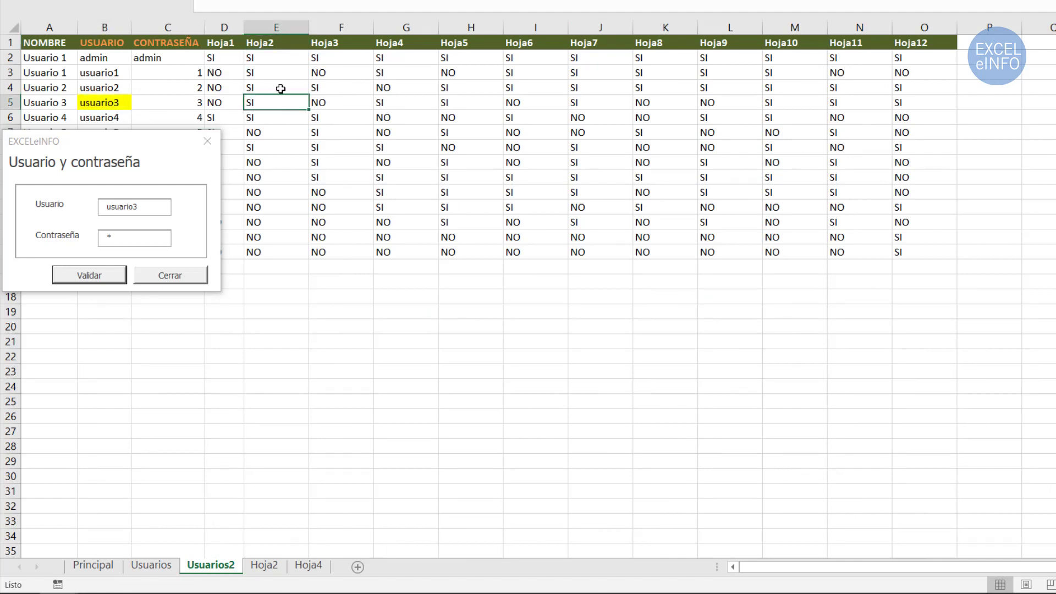
ctrl+click(408, 102)
ctrl+click(464, 104)
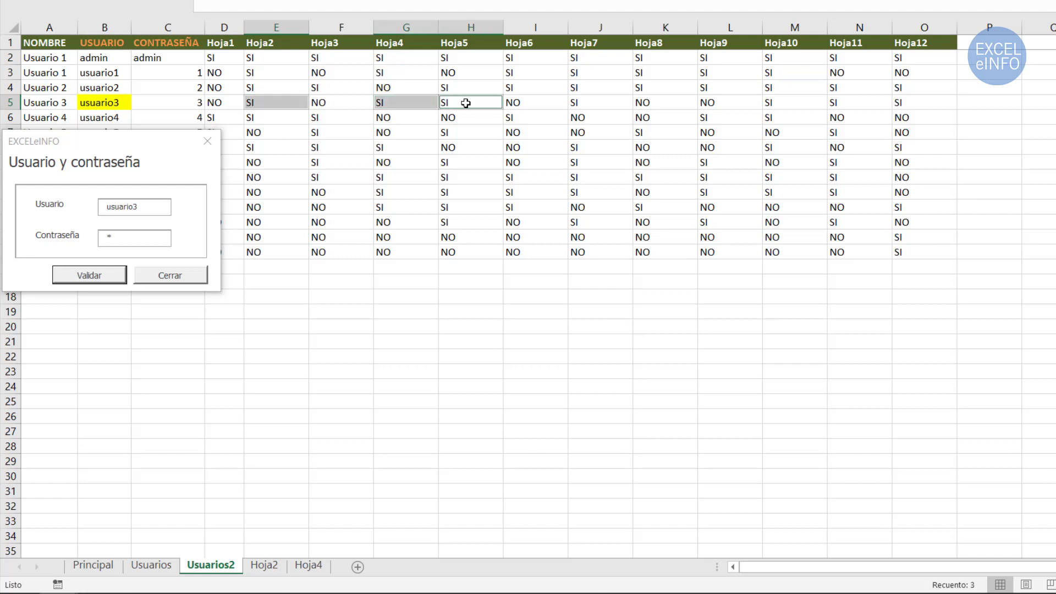
ctrl+click(580, 104)
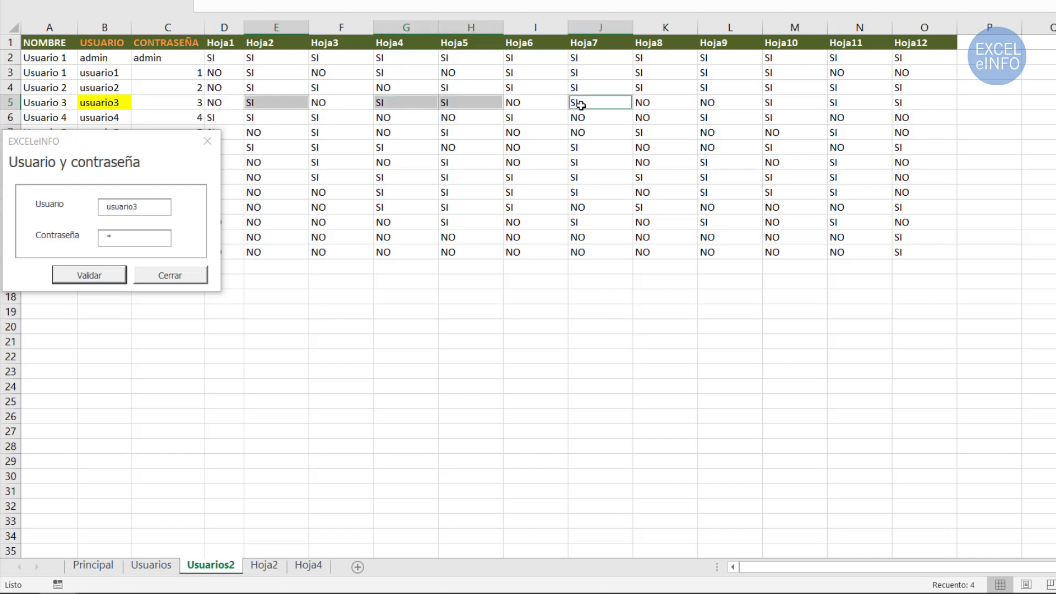
ctrl+click(805, 105)
ctrl+click(850, 104)
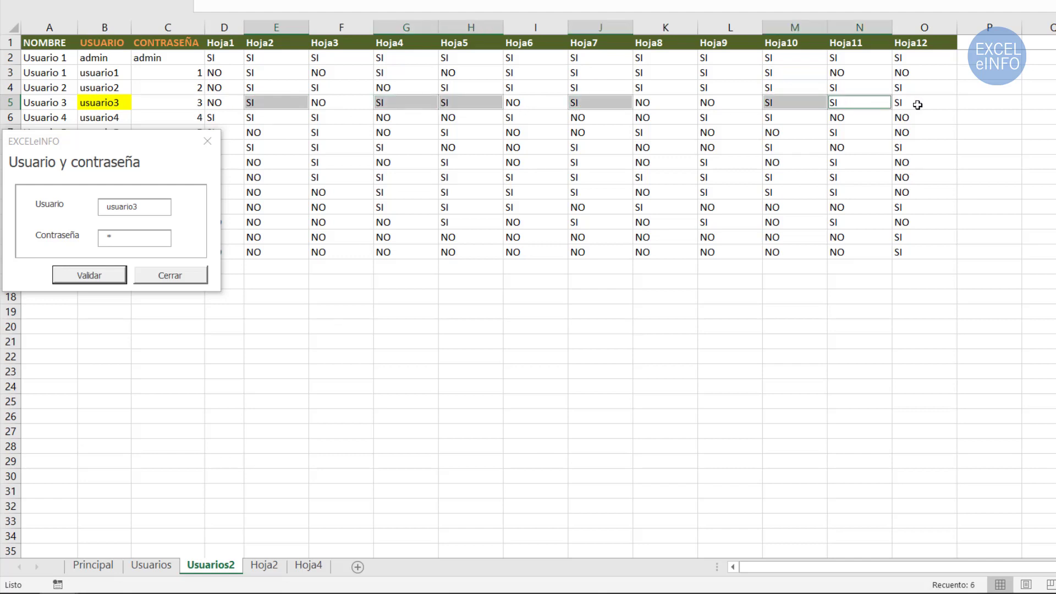
ctrl+click(917, 104)
Step: Step through the For loop with F8, unhiding Hoja5, Hoja7 and Hoja10
key(alt+Tab)
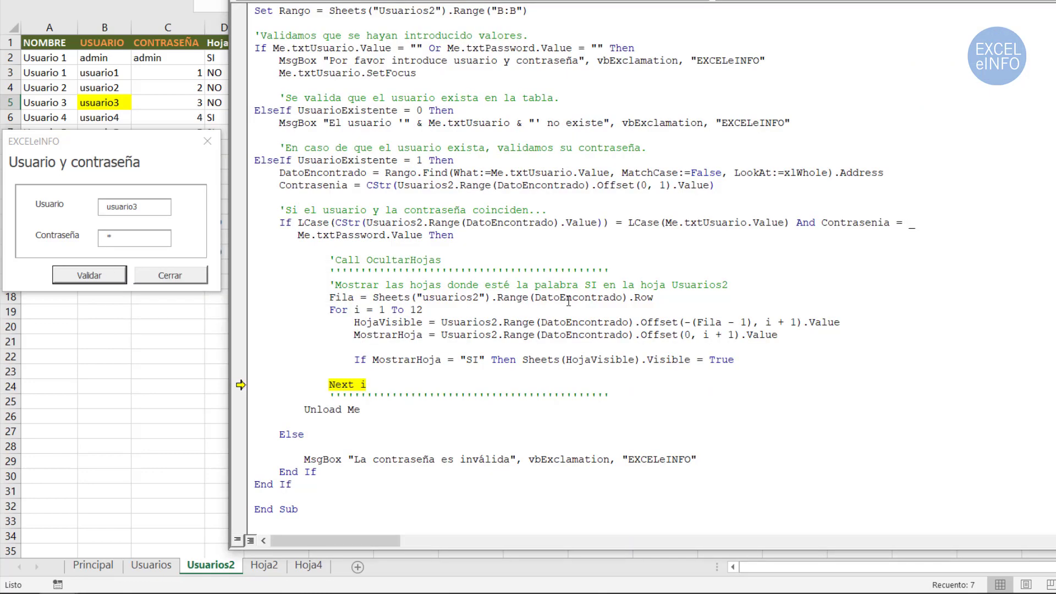
mouse_move(569, 296)
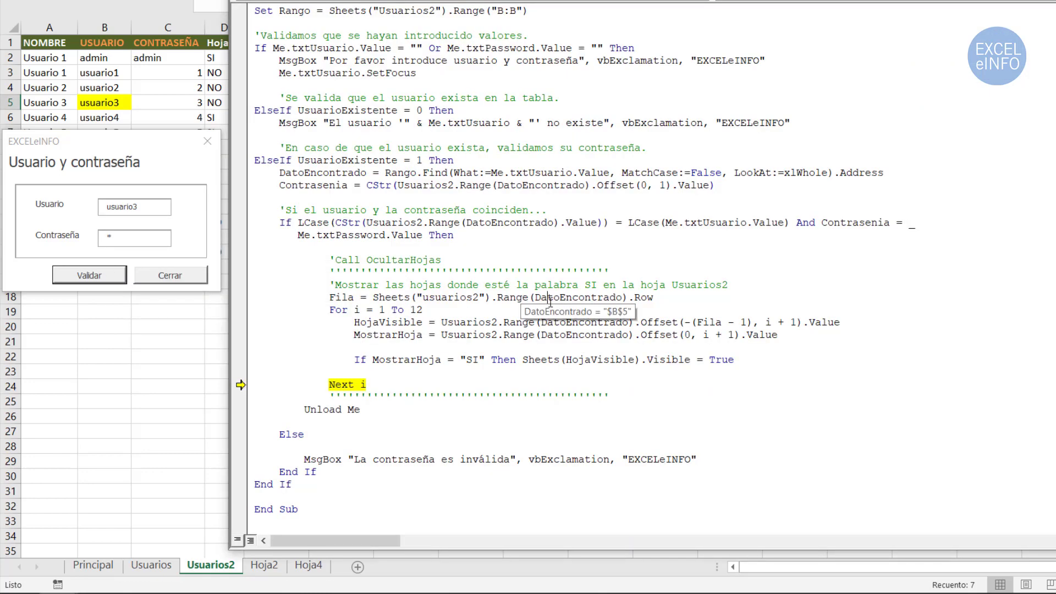
key(F8)
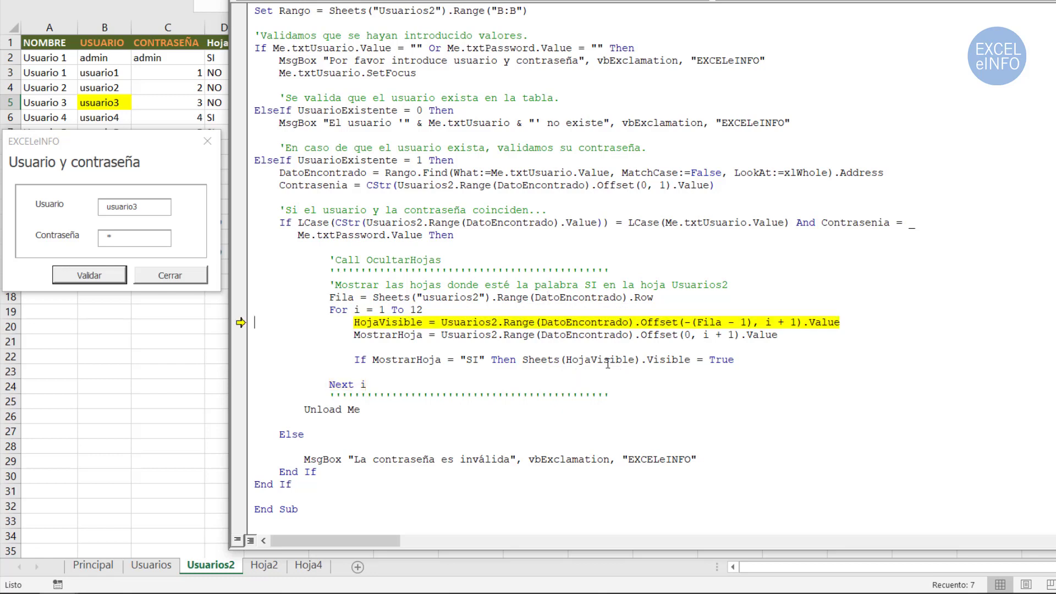
key(F8)
key(F8)
key(F8)
key(F8)
key(F8)
key(F8)
key(F8)
key(F8)
key(F8)
key(F8)
key(F8)
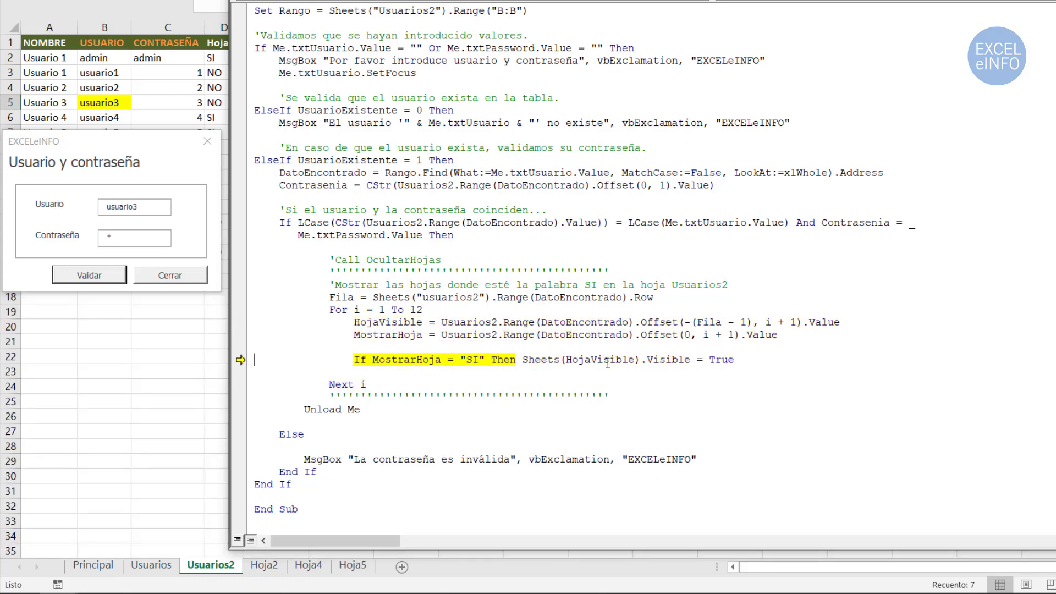
key(F8)
key(F8)
key(F8)
key(F8)
key(F8)
key(F8)
key(F8)
key(F8)
key(F8)
key(F8)
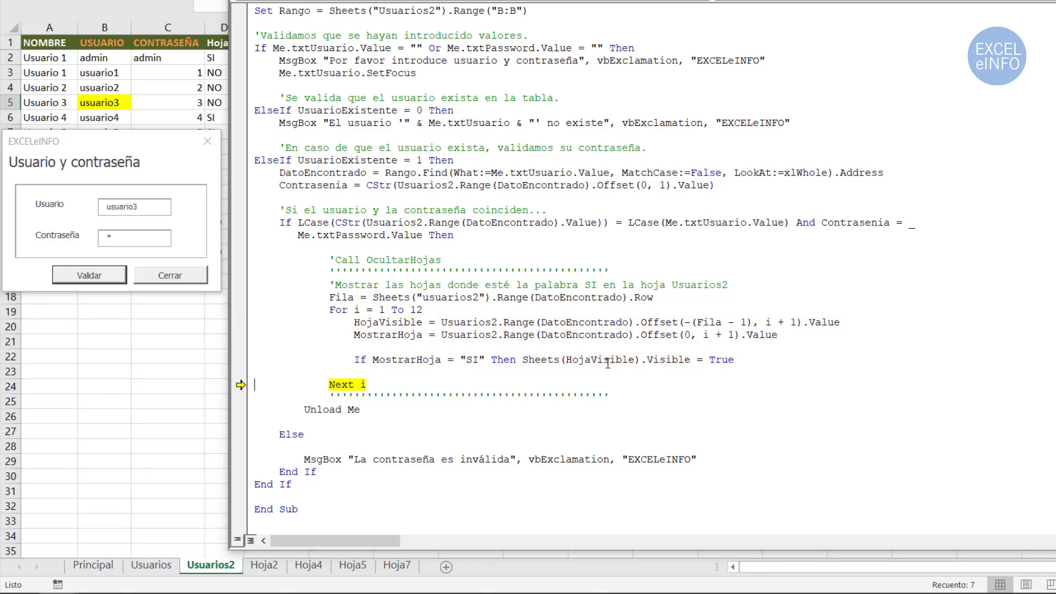
key(F8)
key(F8)
key(F8)
key(F8)
key(F8)
key(F8)
key(F8)
key(F8)
key(F8)
key(F8)
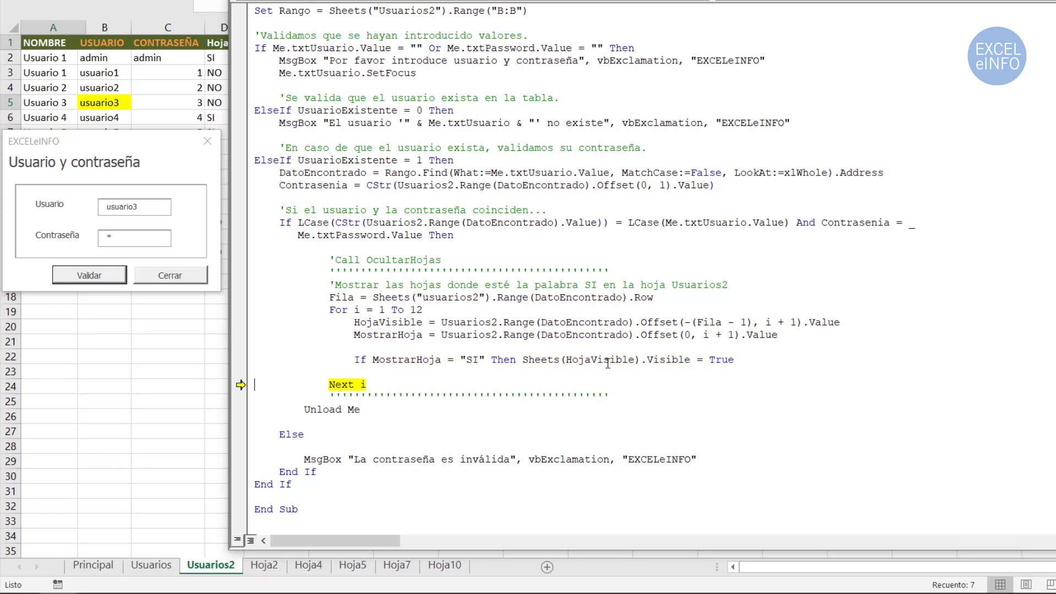
key(F8)
key(F8)
key(F8)
key(F8)
key(F8)
key(F8)
key(F8)
key(F8)
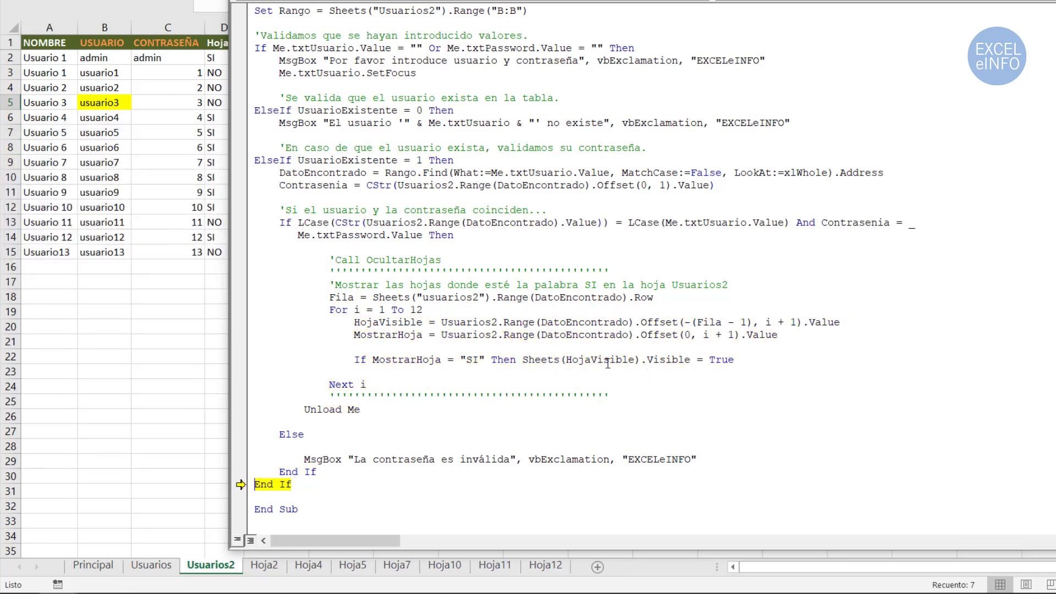
mouse_move(600, 360)
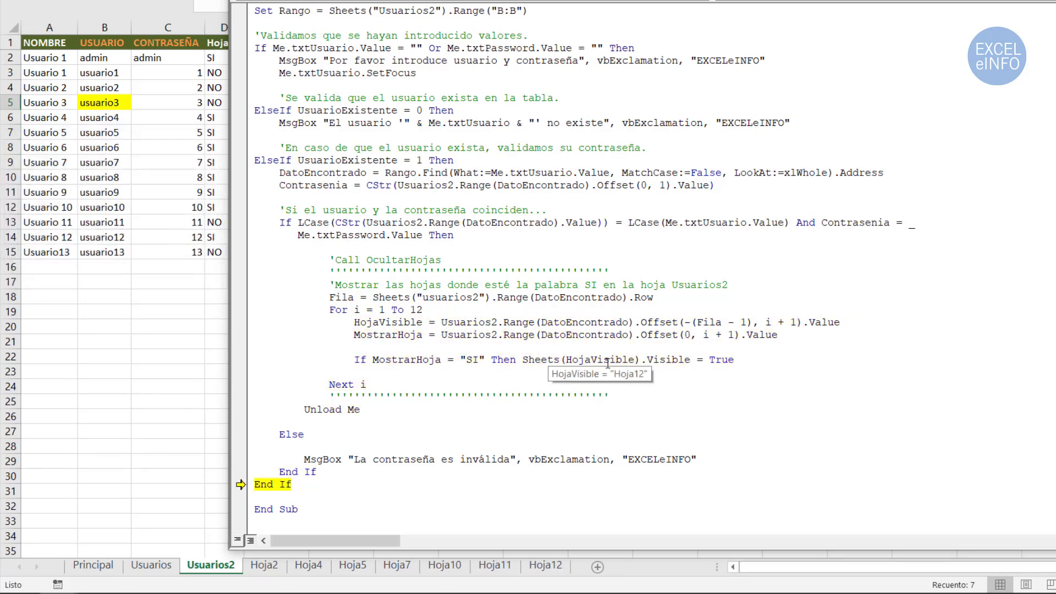
Step: Mark the End If line and the For…Next i block, then step to the macro's end
drag(311, 485, 250, 485)
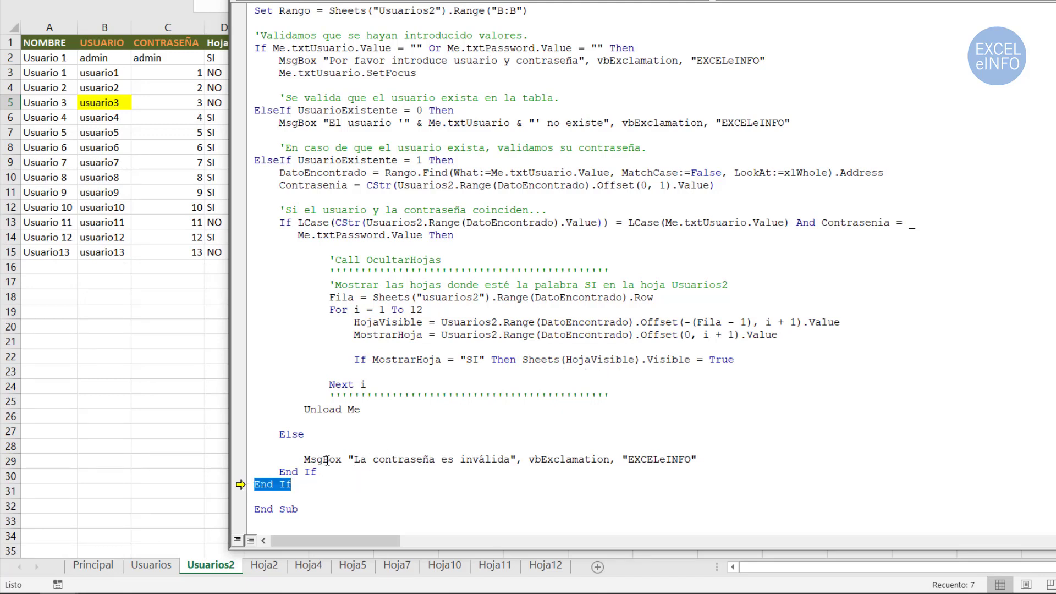
drag(414, 388, 237, 313)
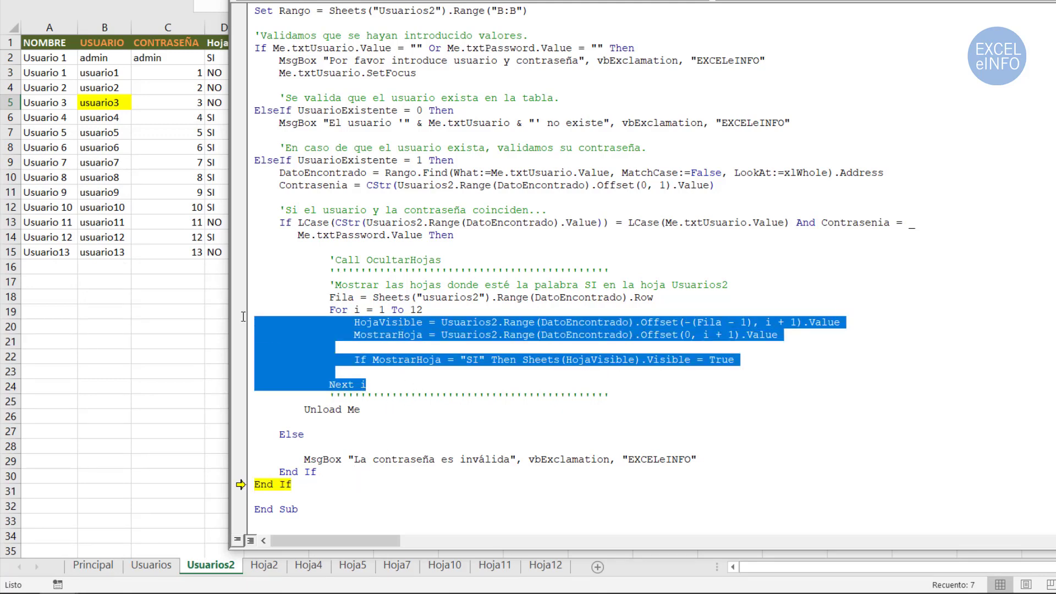
key(F8)
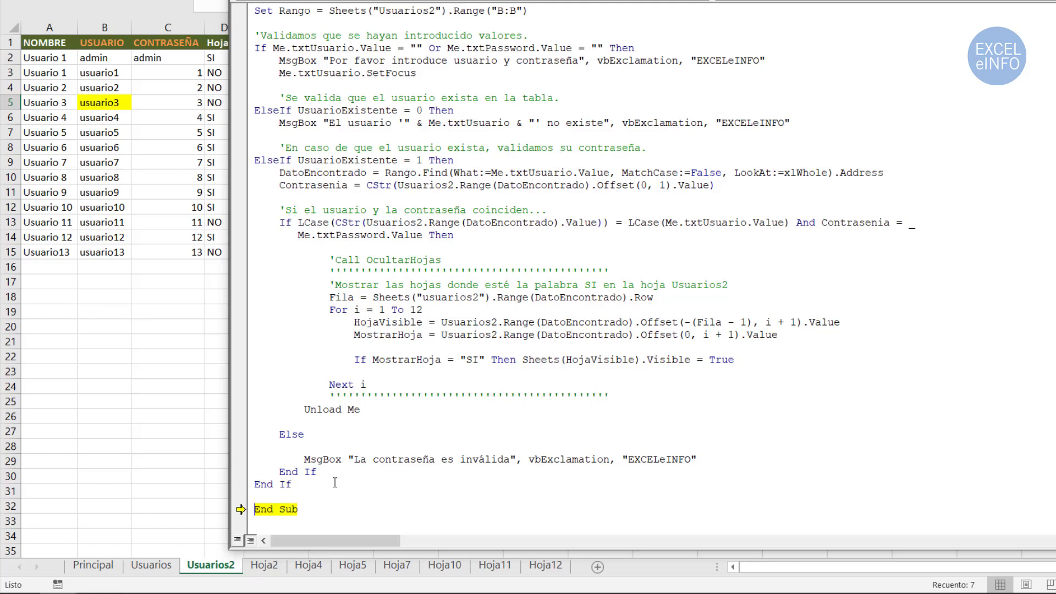
scroll(334, 482, down, 1)
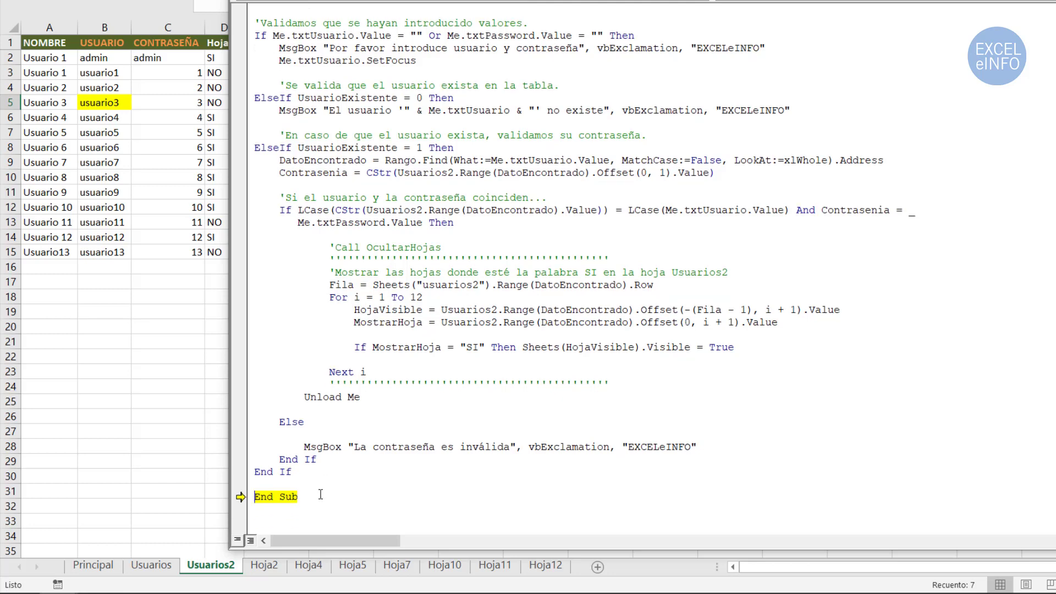
key(F8)
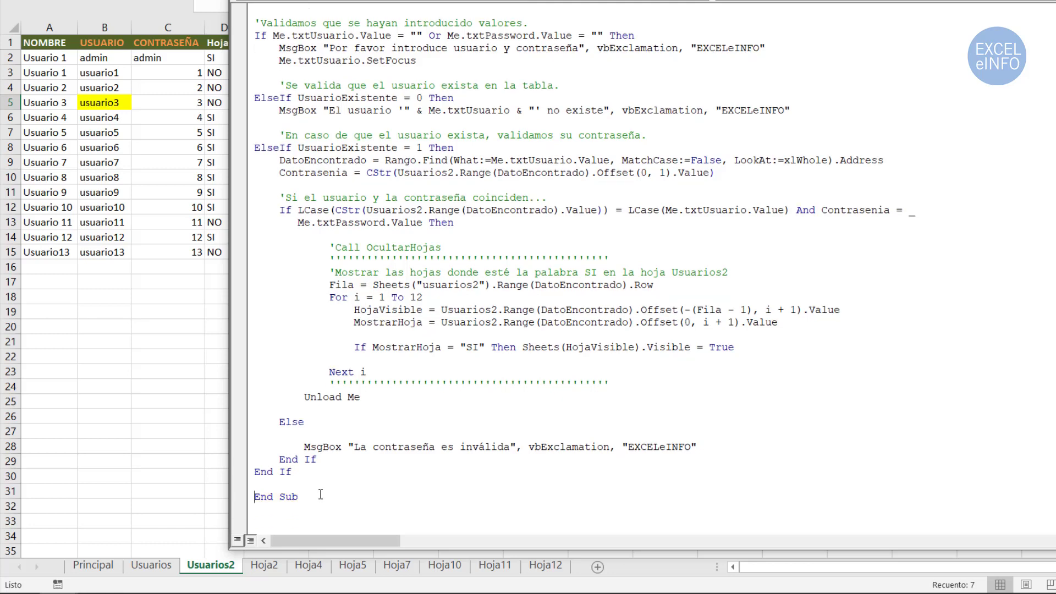
Step: Clear the breakpoint on the UsuarioExistente line and return to the workbook
scroll(320, 494, up, 11)
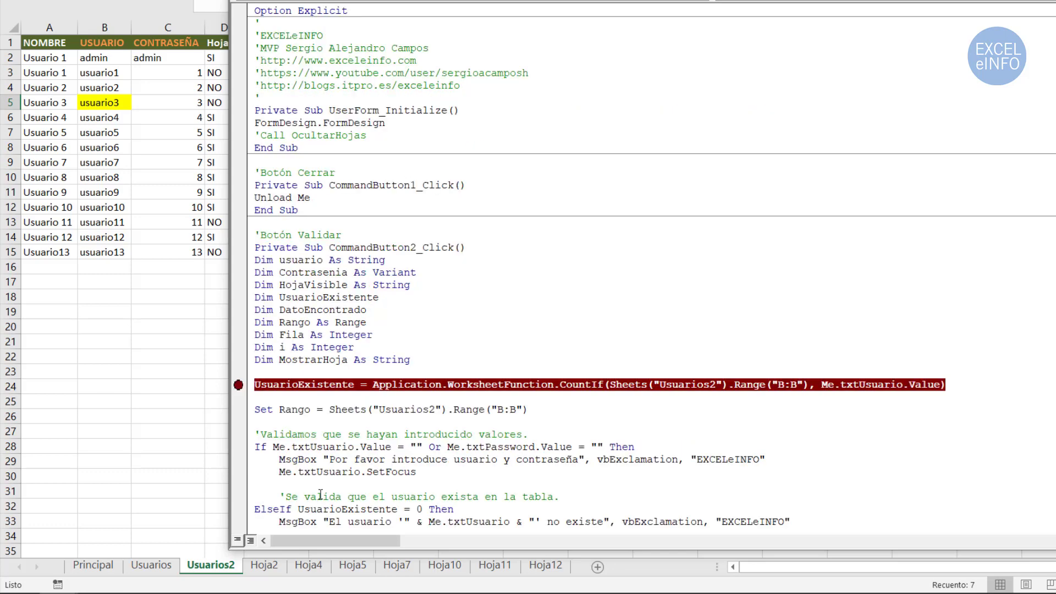
click(239, 388)
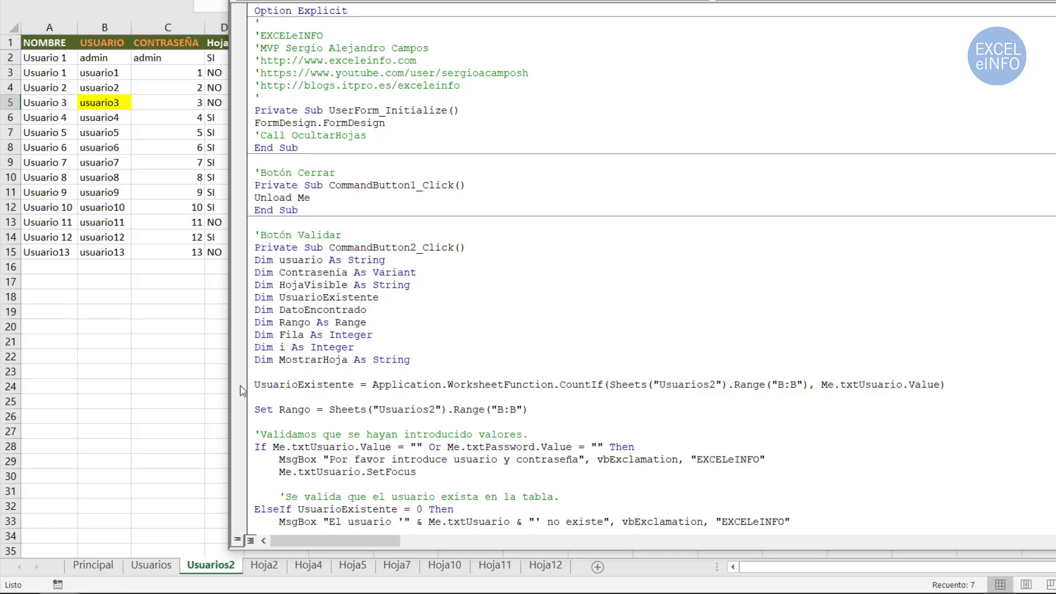
key(alt+F11)
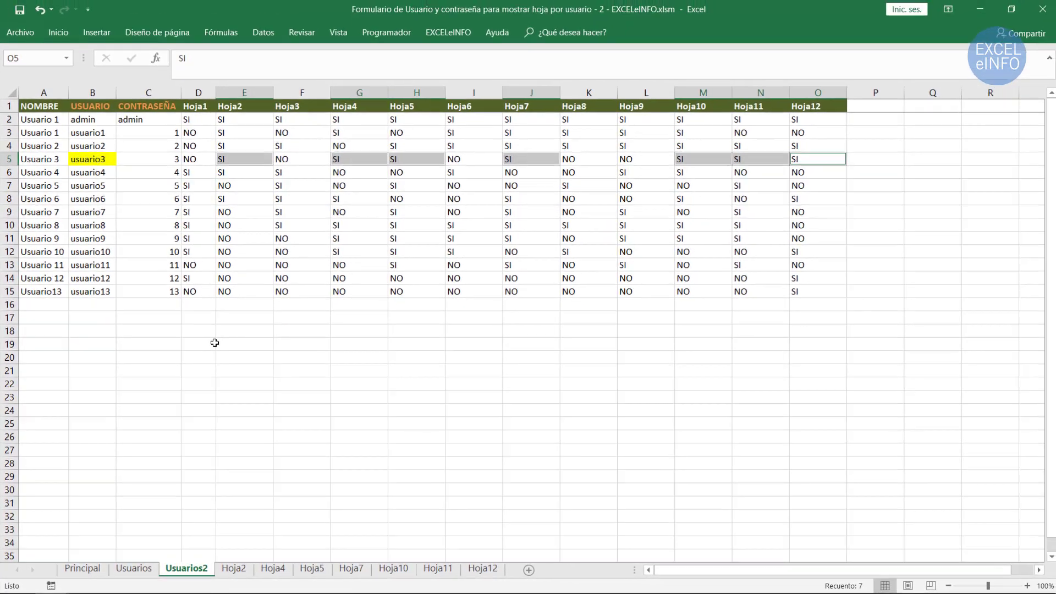
Step: Highlight the Hoja12 permission column O1:O15 on Usuarios2
click(41, 291)
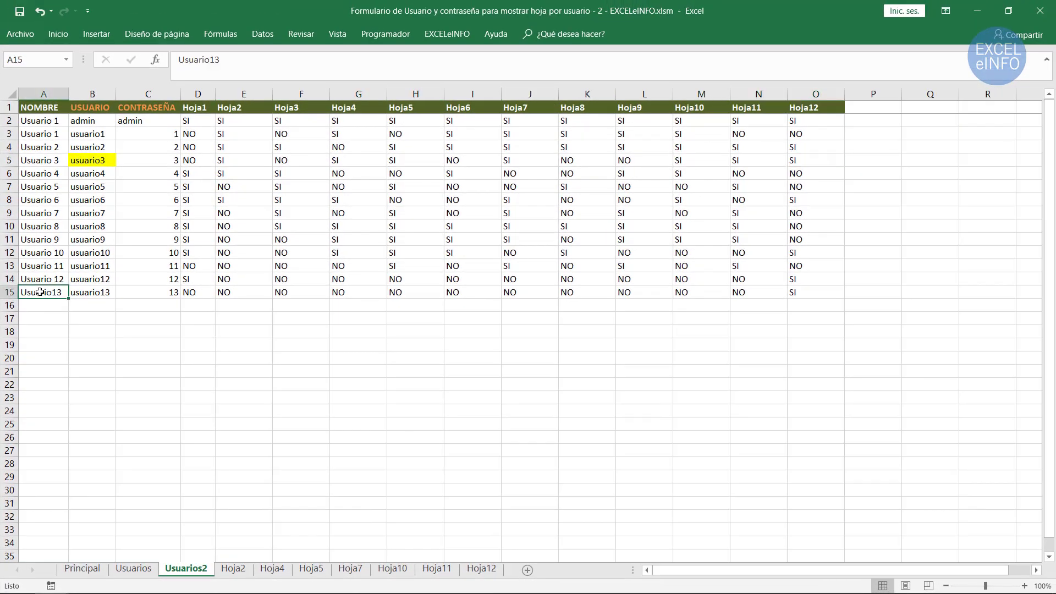
click(792, 293)
drag(802, 262, 809, 109)
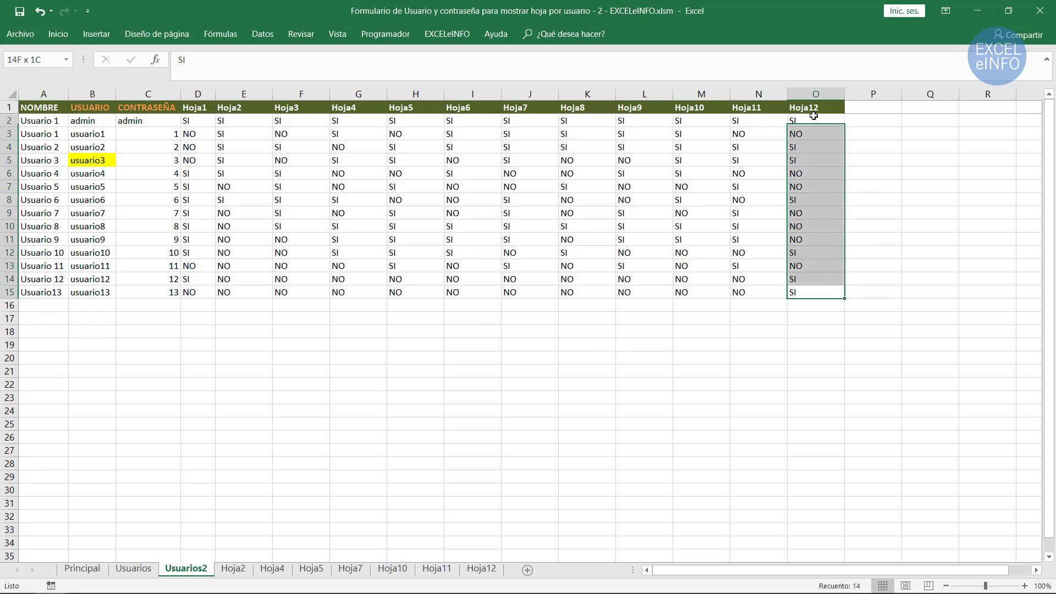
click(814, 294)
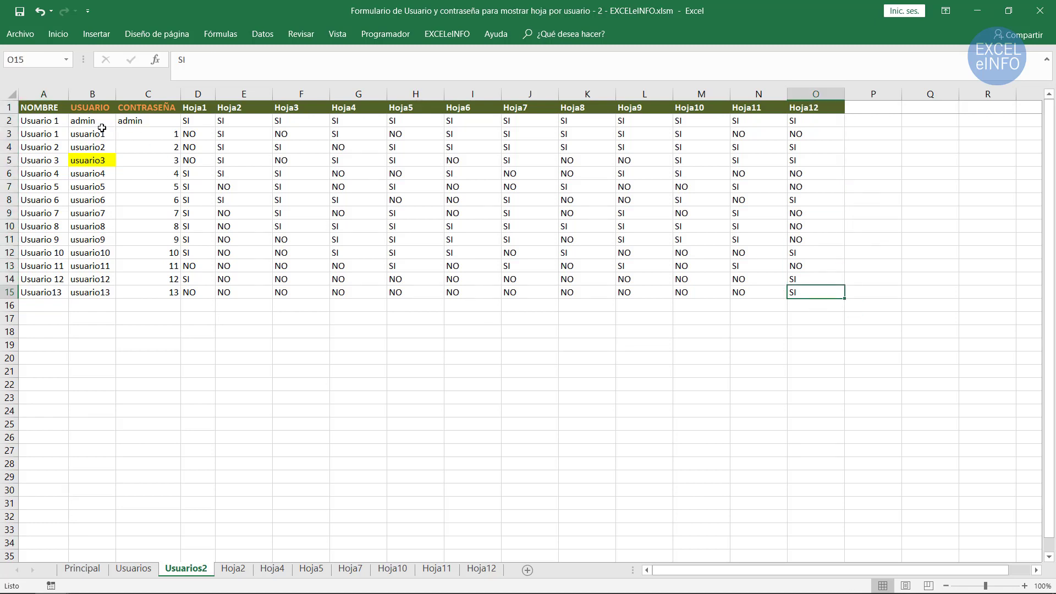
Step: Highlight the admin user and password cells, then bring up the login button's code
drag(100, 122, 812, 125)
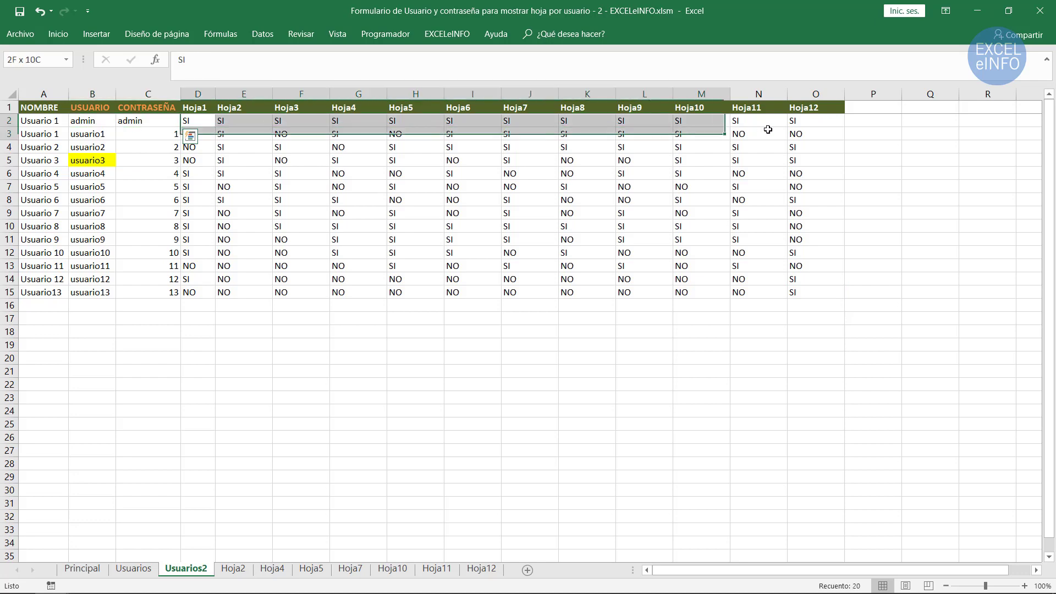
click(161, 262)
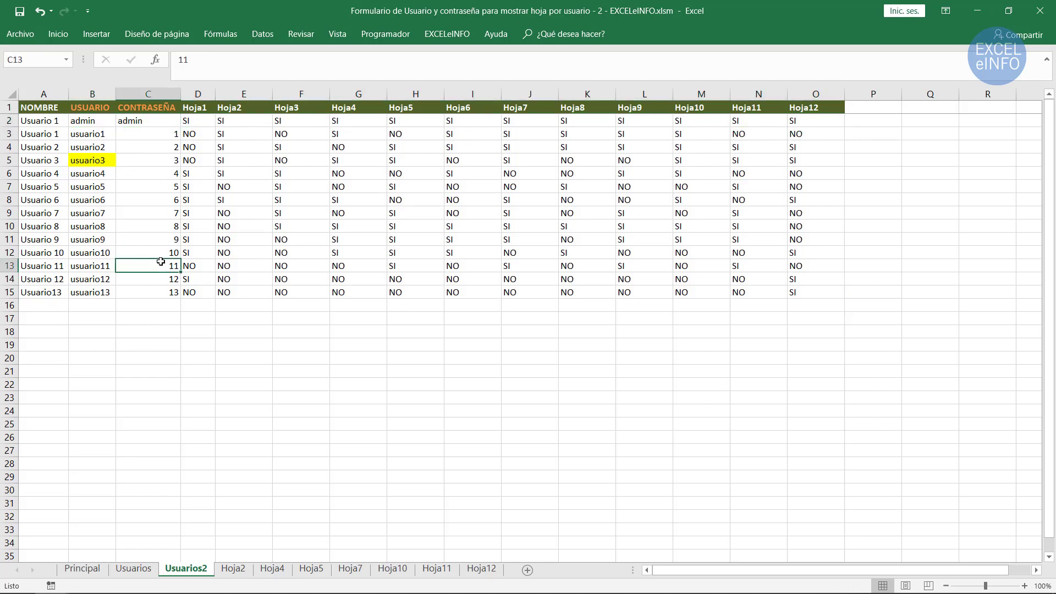
key(alt+Tab)
scroll(298, 288, down, 10)
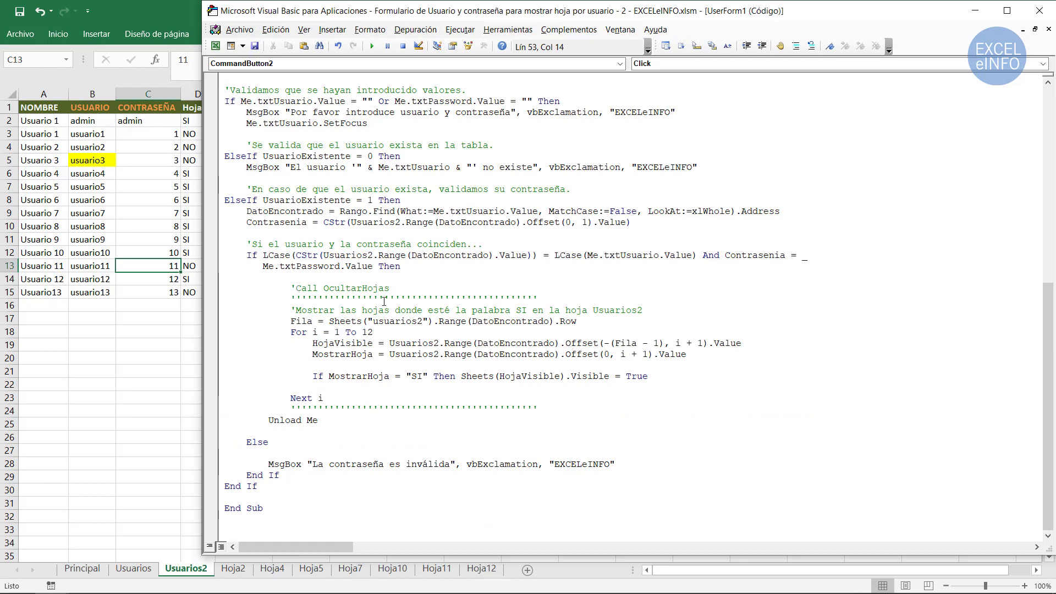
Step: Uncomment the Call OcultarHojas line so every sheet hides at login
key(BackSpace)
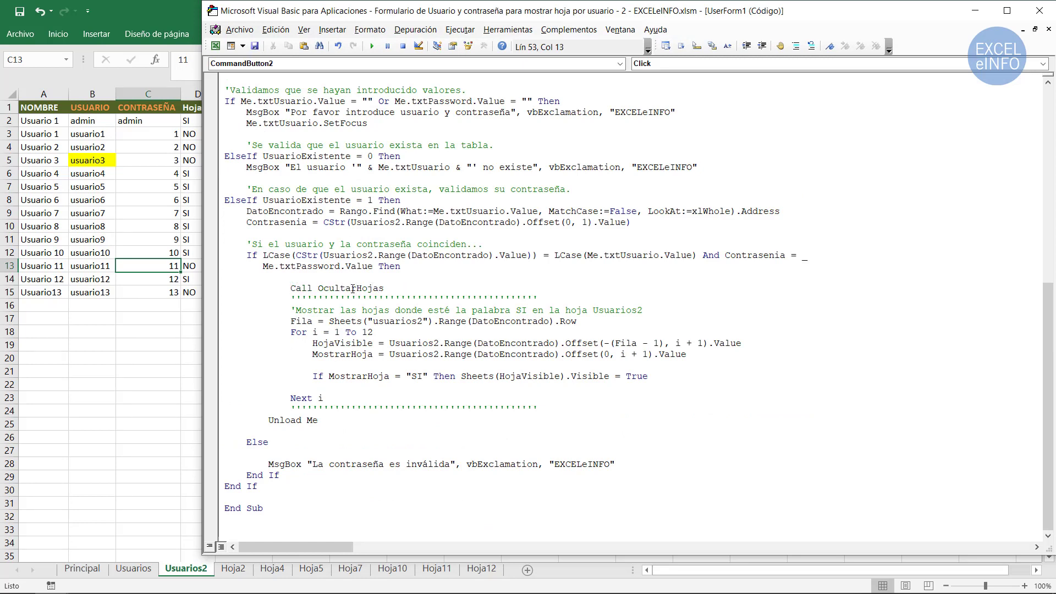
double_click(352, 288)
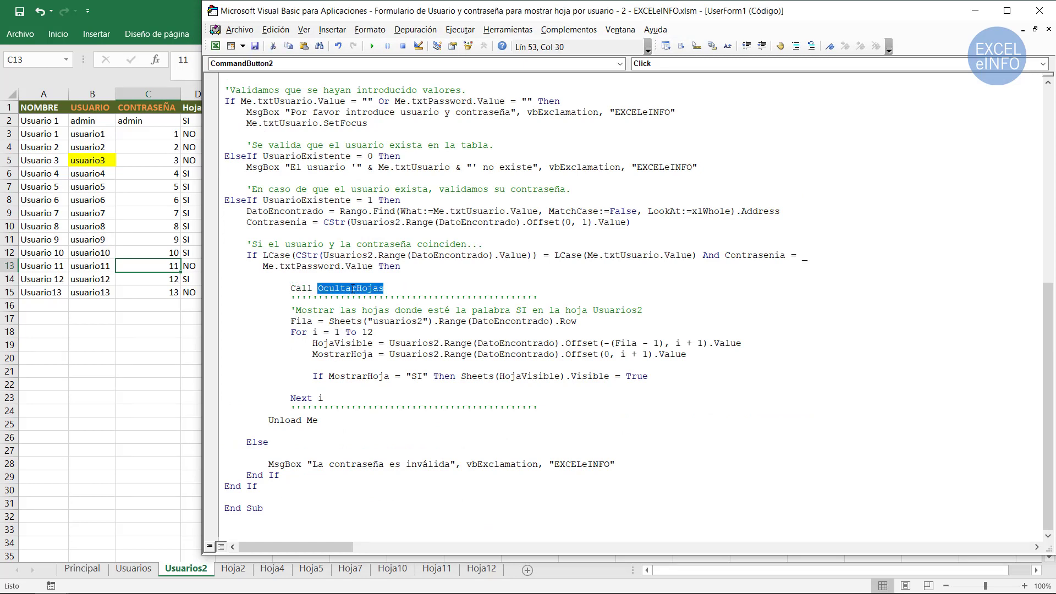
click(974, 11)
Step: Log in as admin with its password from the Principal sheet's login form
click(83, 568)
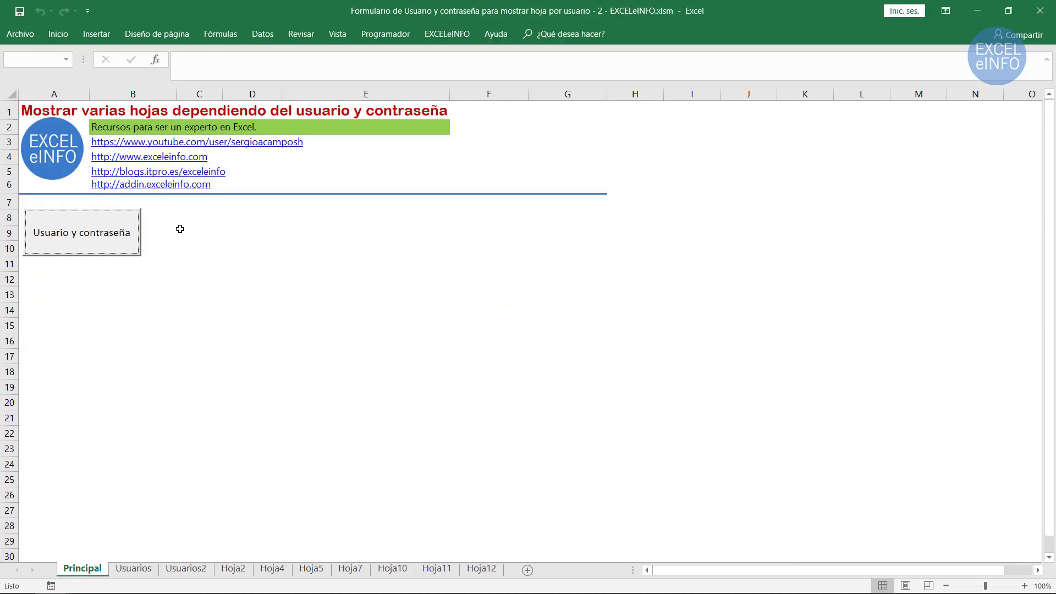
click(101, 233)
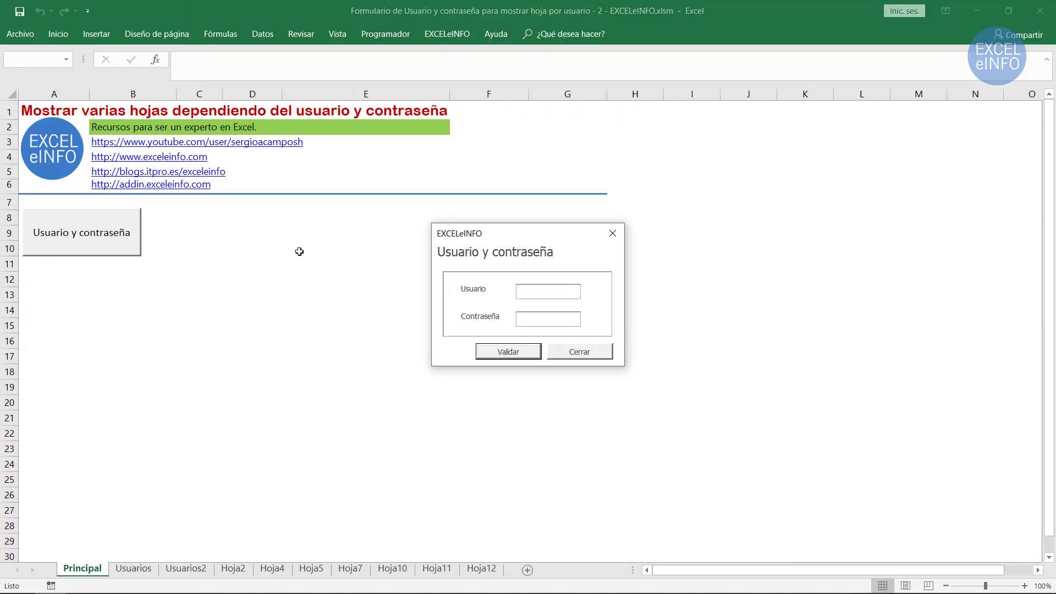
text(admin)
key(Tab)
text(12345)
click(511, 349)
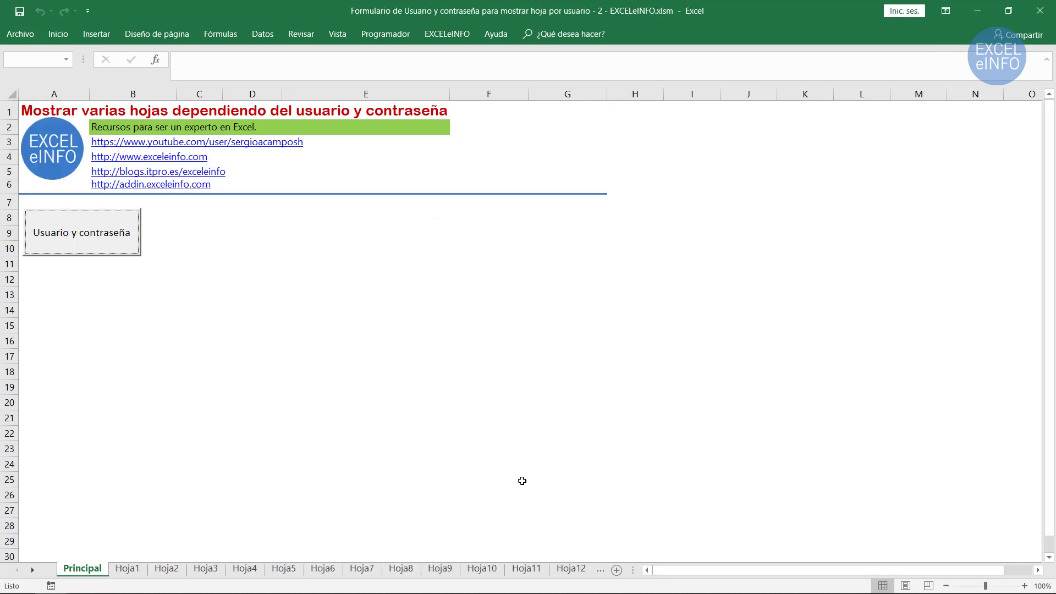
Step: Log in as the last user, usuario13, leaving only Principal and Hoja12 visible
click(87, 234)
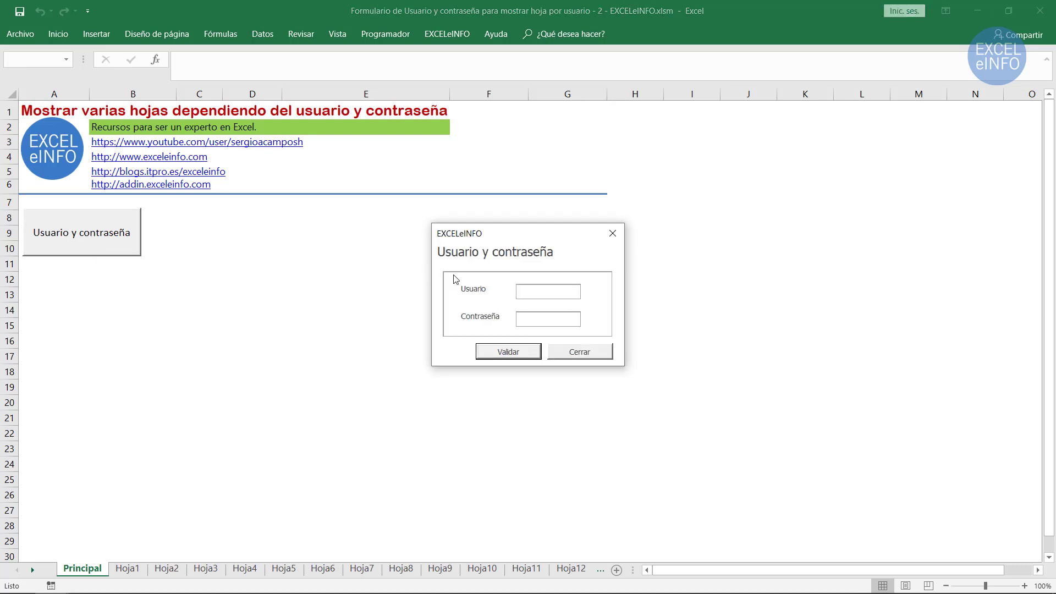
text(usuario13)
text(12)
click(509, 353)
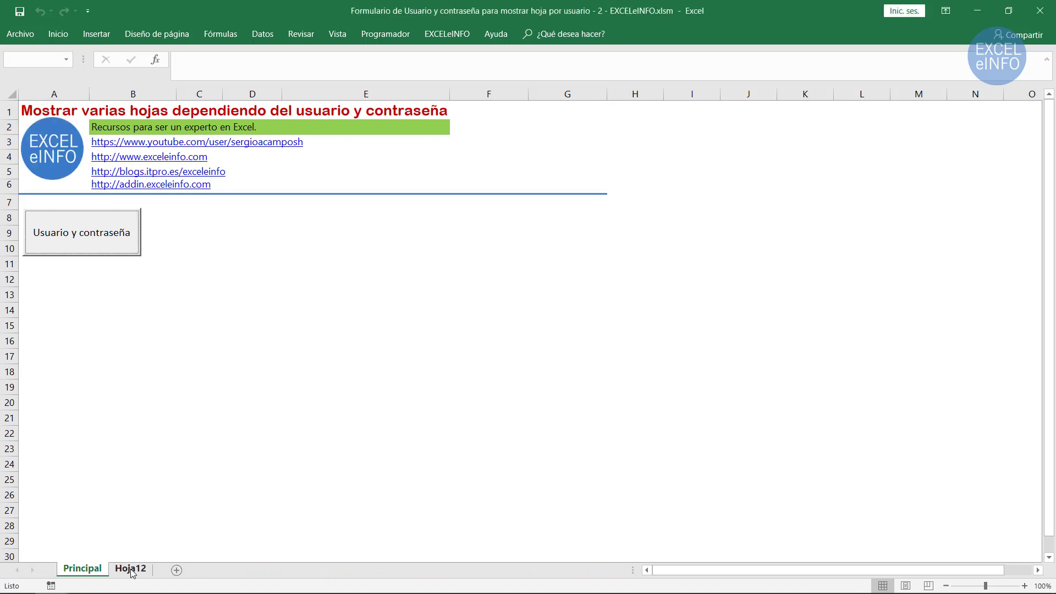
click(132, 568)
click(95, 571)
Step: Show the Project Explorer and Properties Window with the Usuarios2 sheet object selected
right_click(91, 569)
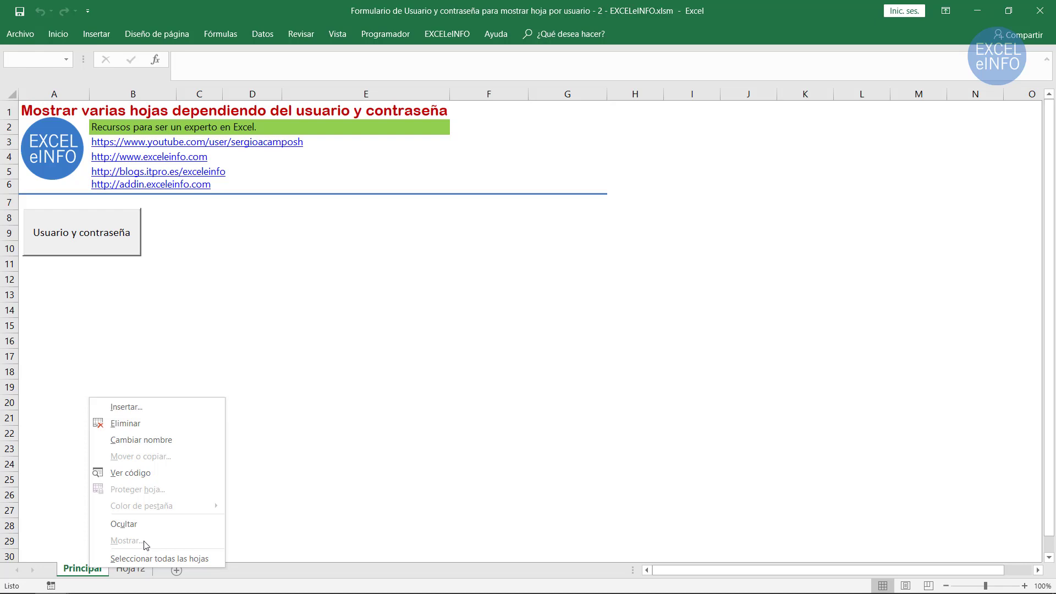
click(402, 148)
key(alt+Tab)
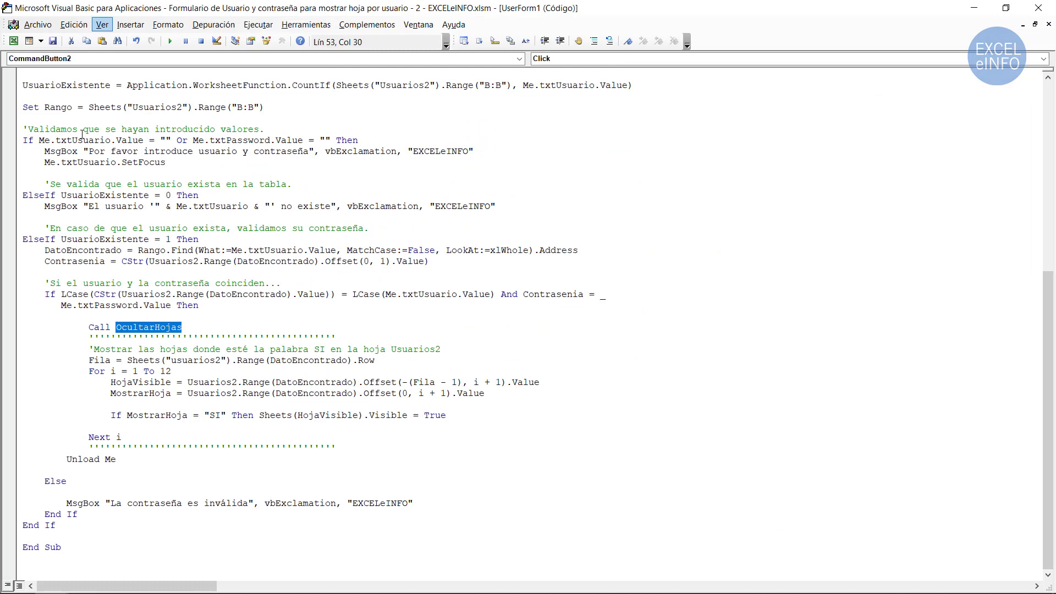
click(103, 26)
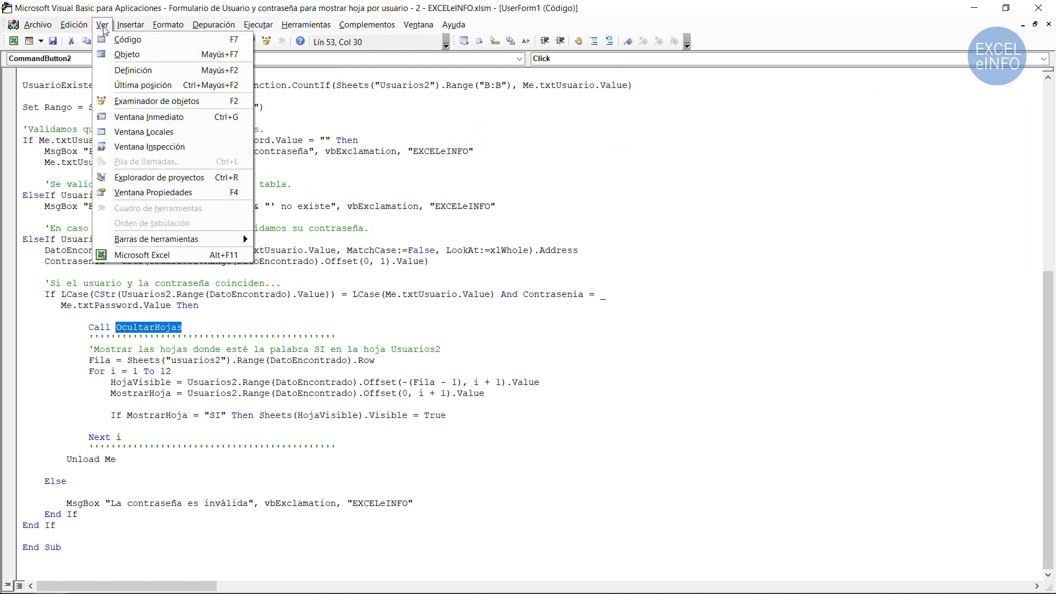
click(188, 177)
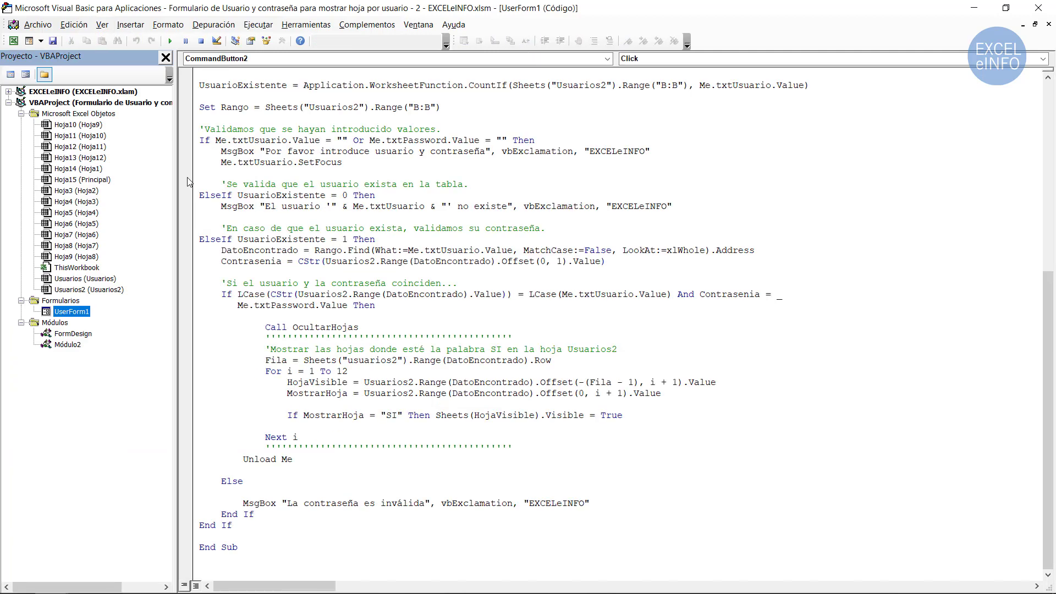
click(111, 291)
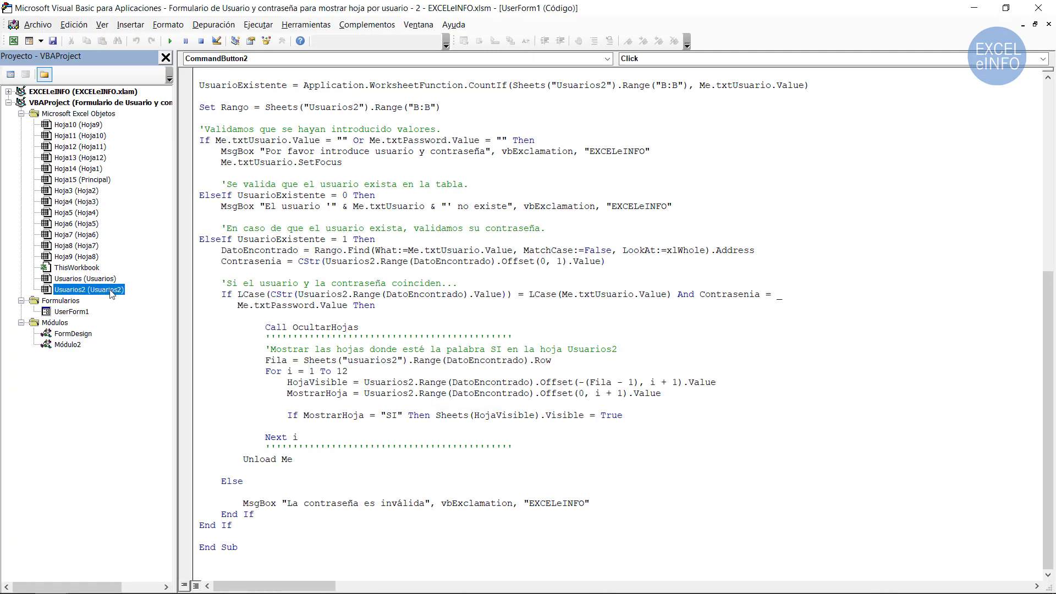
click(102, 25)
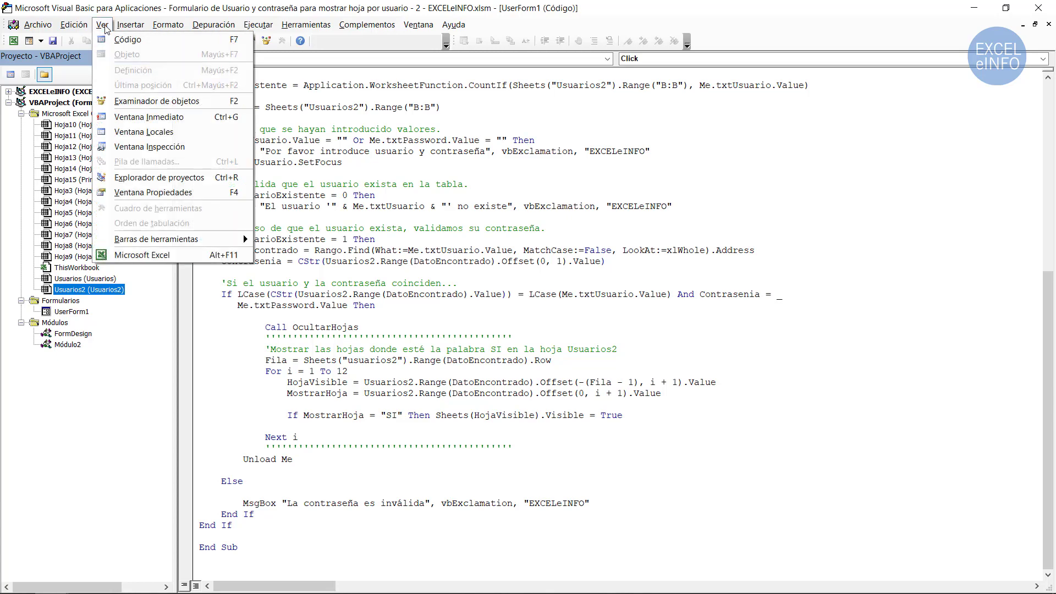
click(163, 192)
drag(132, 118, 132, 328)
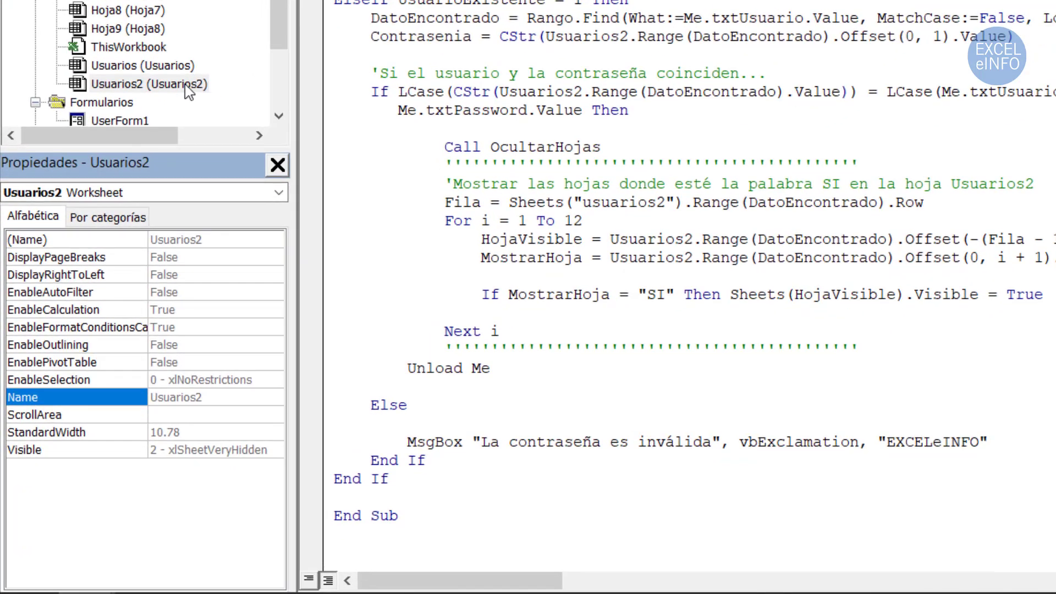
click(186, 85)
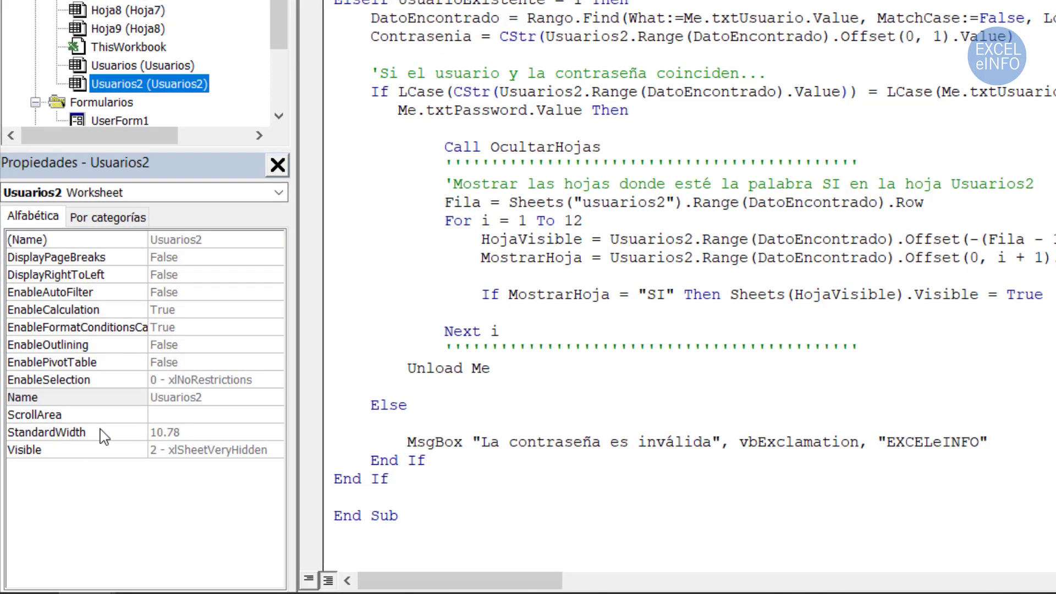
Step: Set Usuarios2's Visible property to -1 - xlSheetVisible
click(226, 454)
click(273, 449)
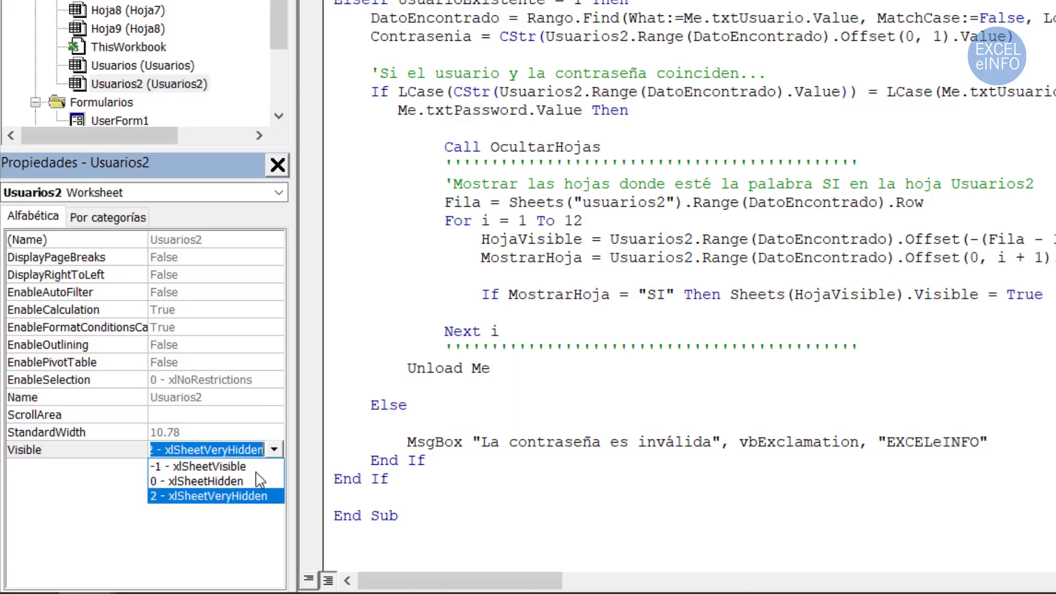
click(253, 466)
key(alt+F11)
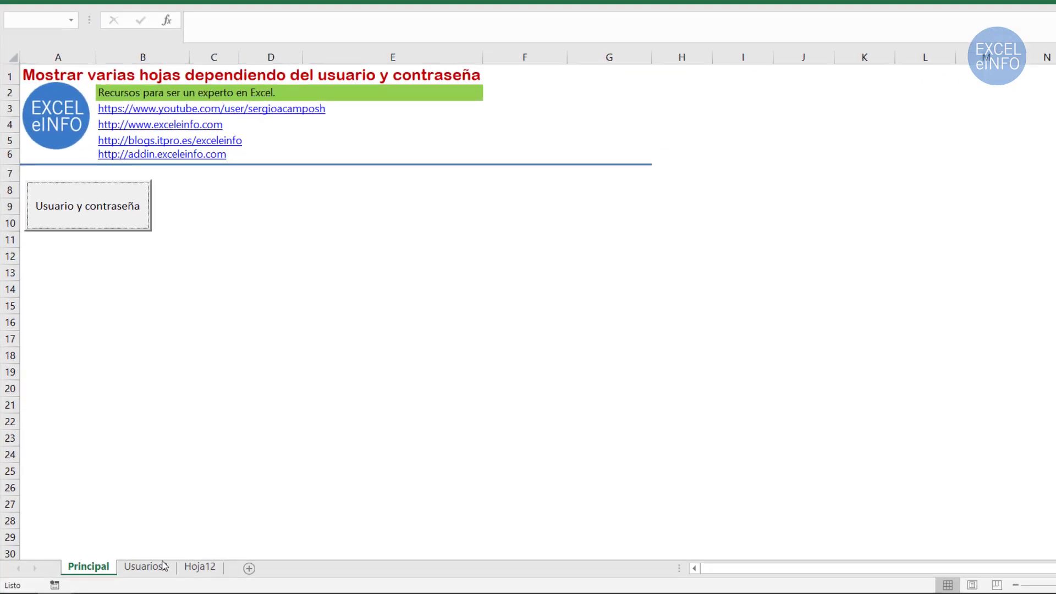
Step: Open Usuarios2 and highlight the user columns, Hoja1–Hoja12 headers and SI/NO grid
click(153, 568)
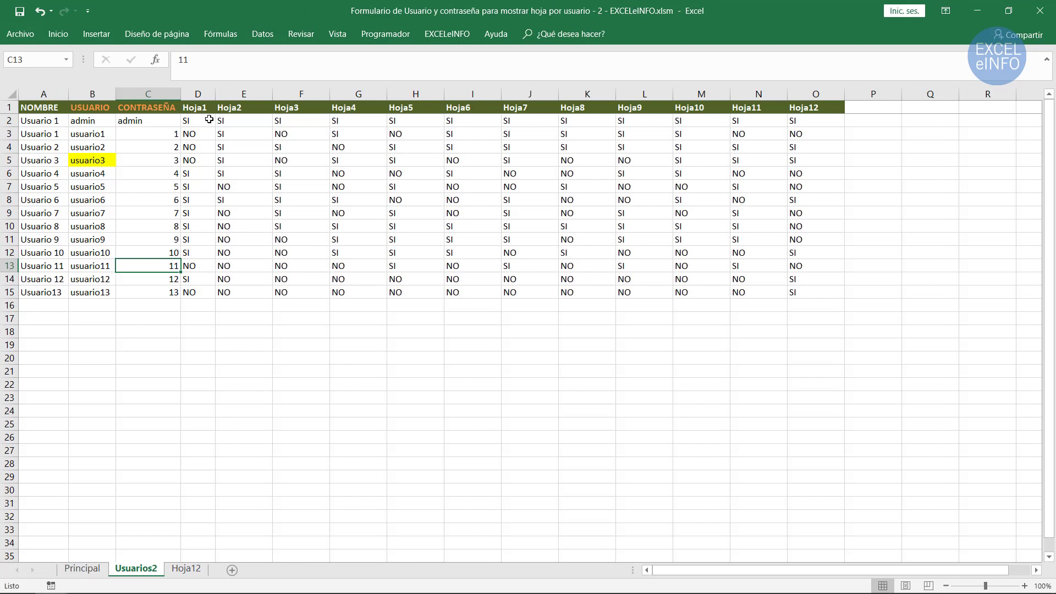
mouse_move(42, 116)
mouse_down()
mouse_move(75, 152)
mouse_move(165, 455)
mouse_up()
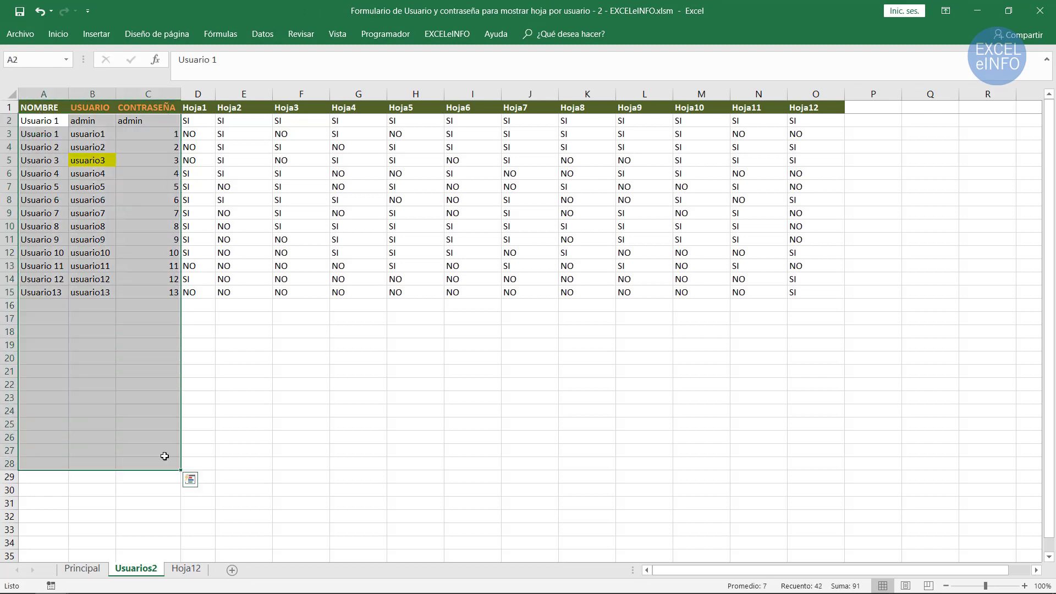
drag(195, 107, 907, 107)
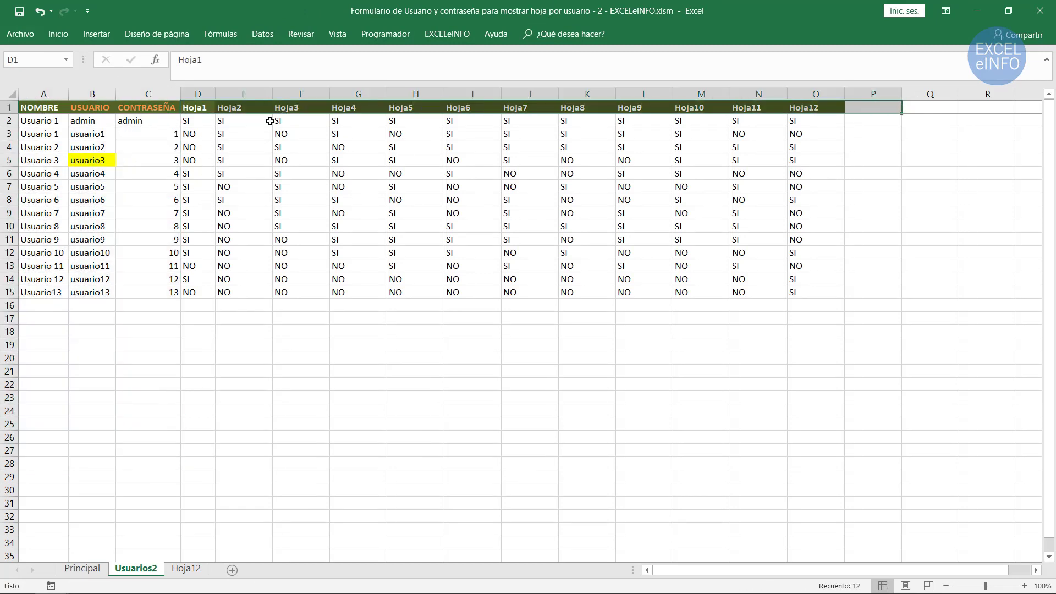
mouse_move(190, 120)
mouse_down()
mouse_move(788, 314)
mouse_move(874, 463)
mouse_up()
click(50, 107)
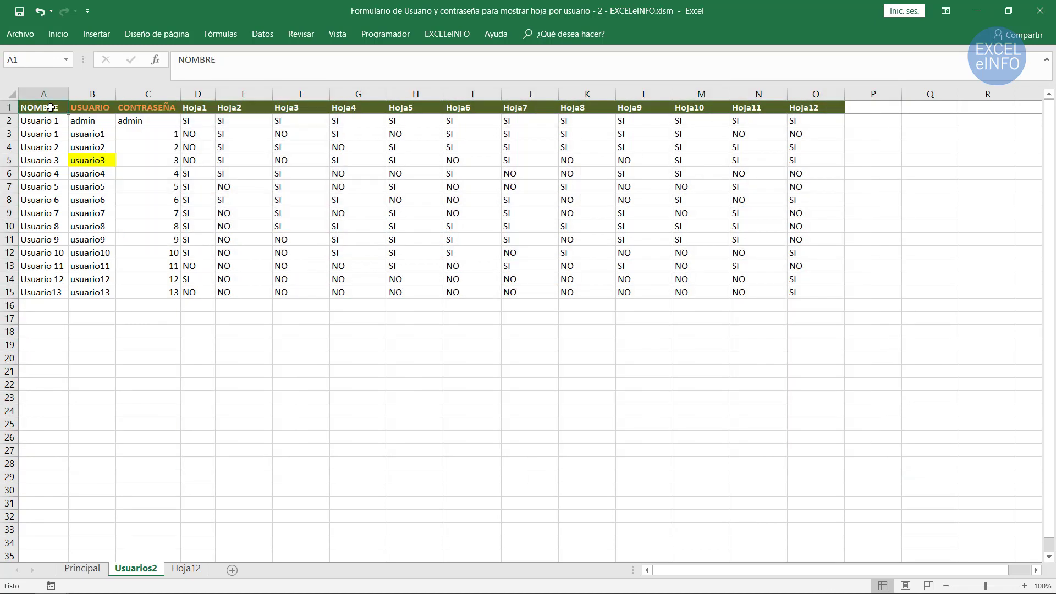
Step: Log in as admin with the admin password, then check the Hoja1 and Principal sheets
click(82, 569)
click(89, 217)
text(ad)
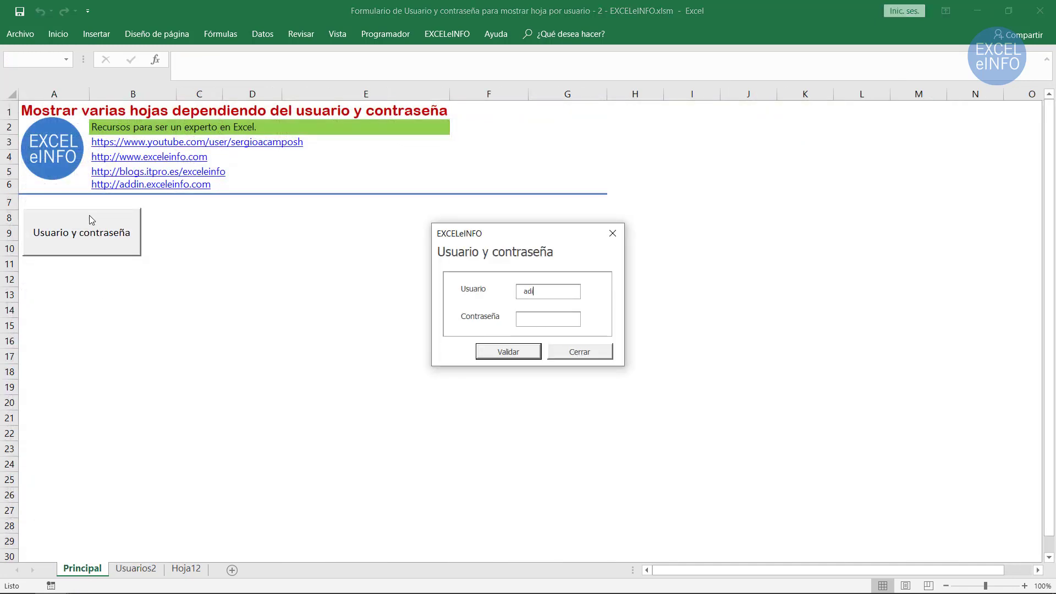
key(BackSpace)
text(dmin)
key(Tab)
text(admin)
key(Return)
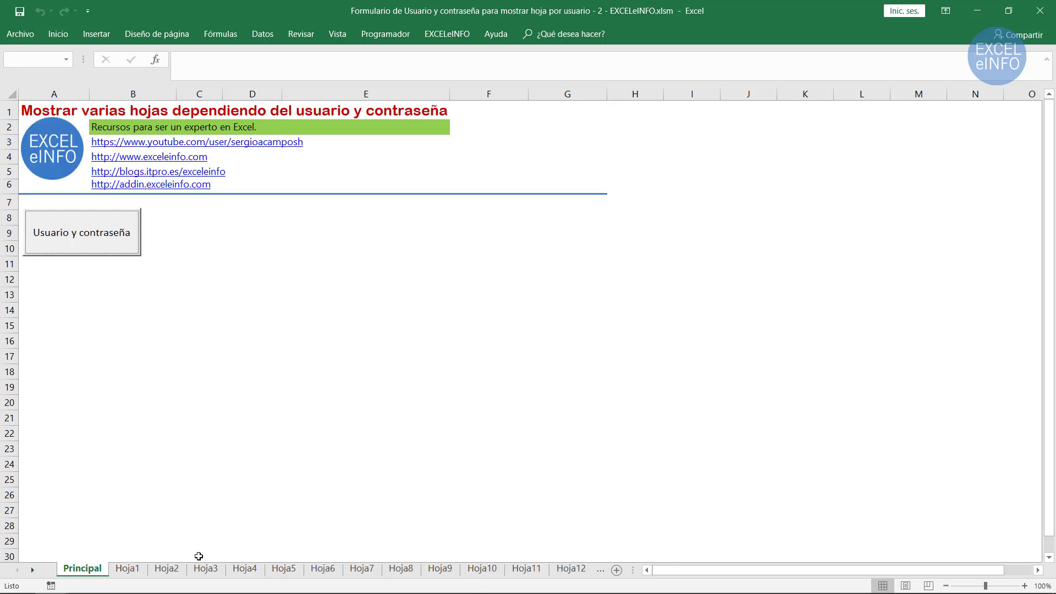
click(135, 571)
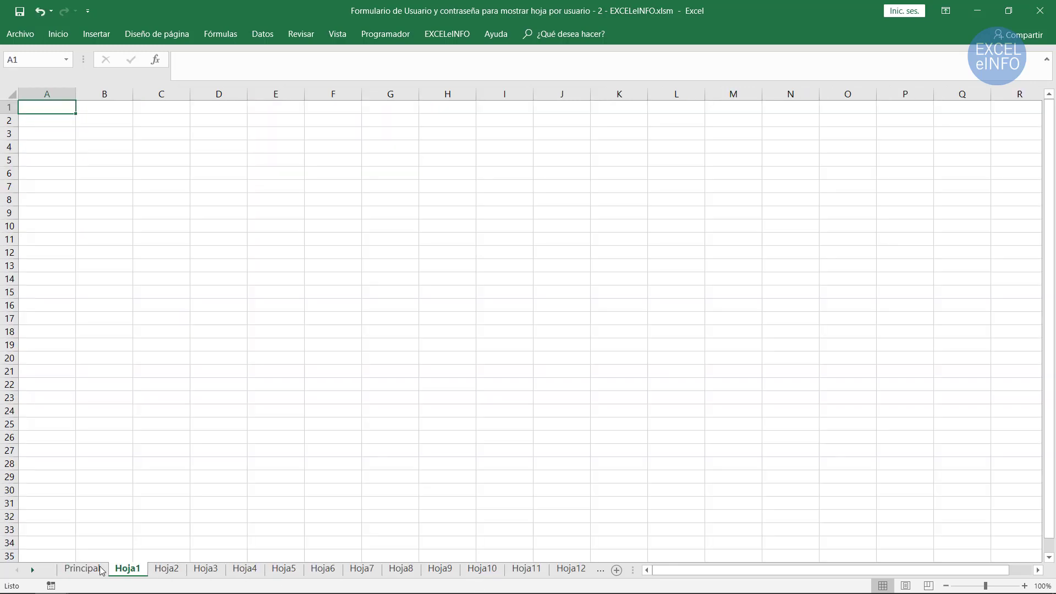
click(103, 571)
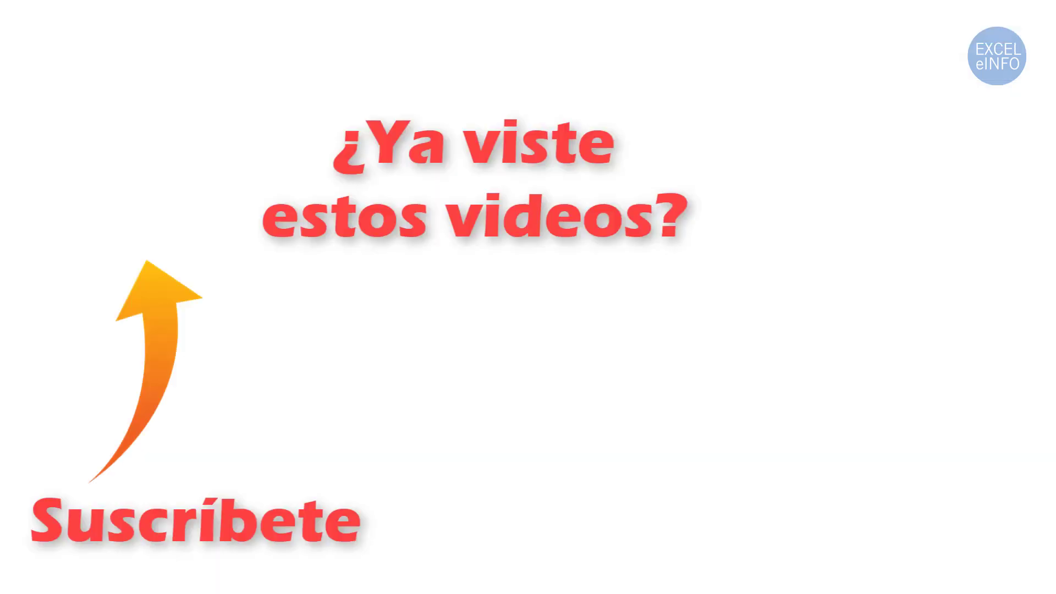